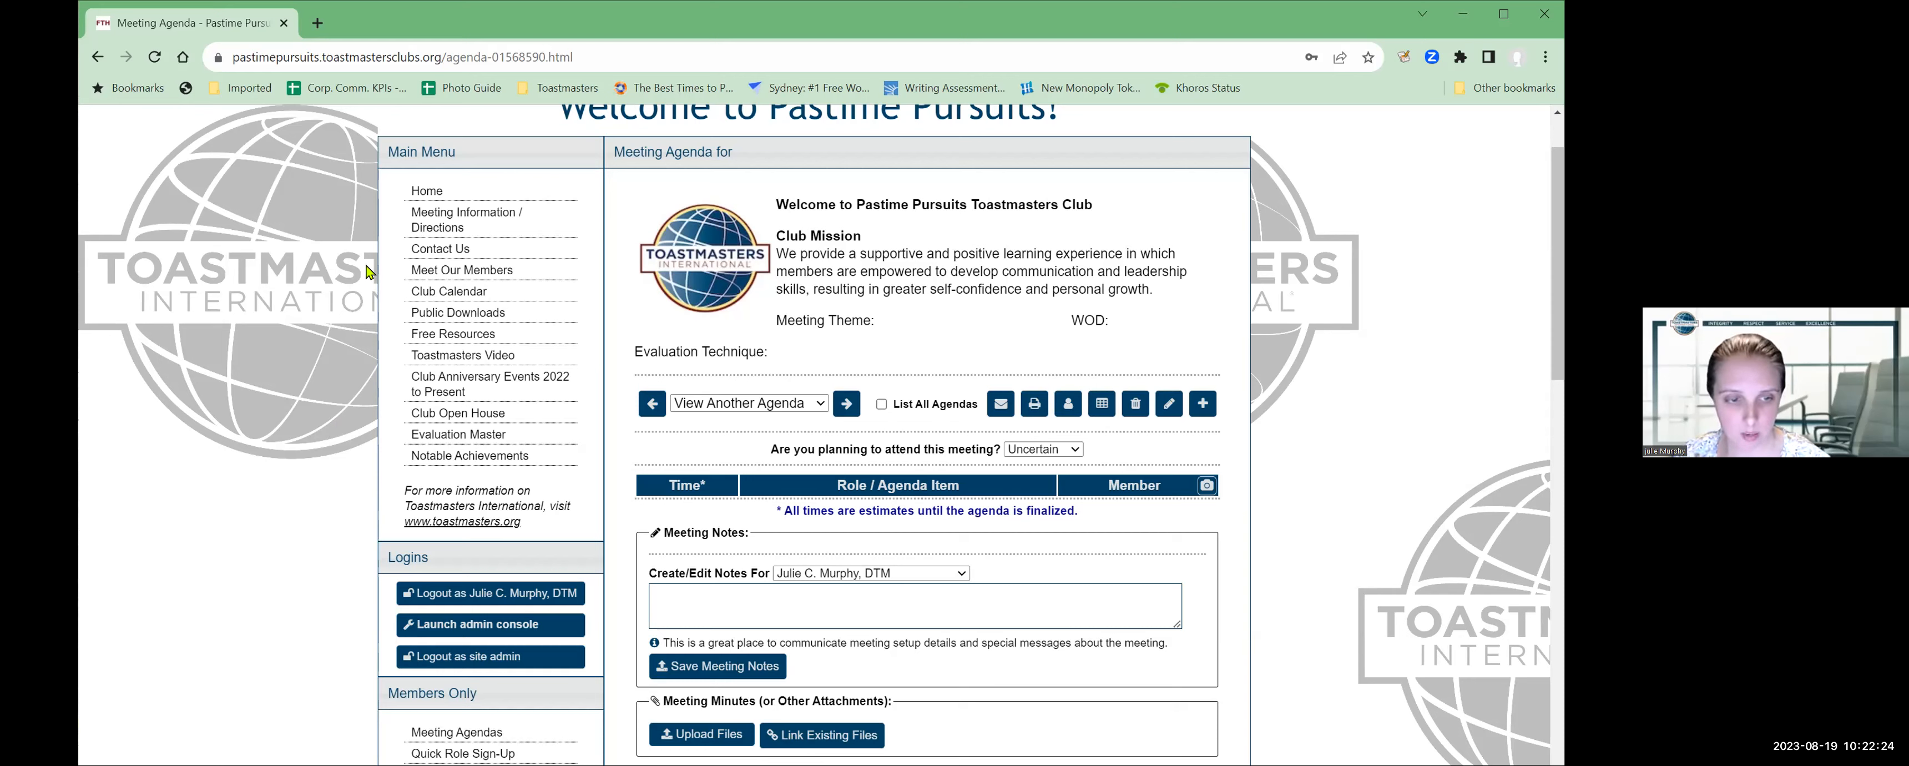
# - Launch the site admin console and enlarge the browser page zoom to 150%
pyautogui.click(472, 638)
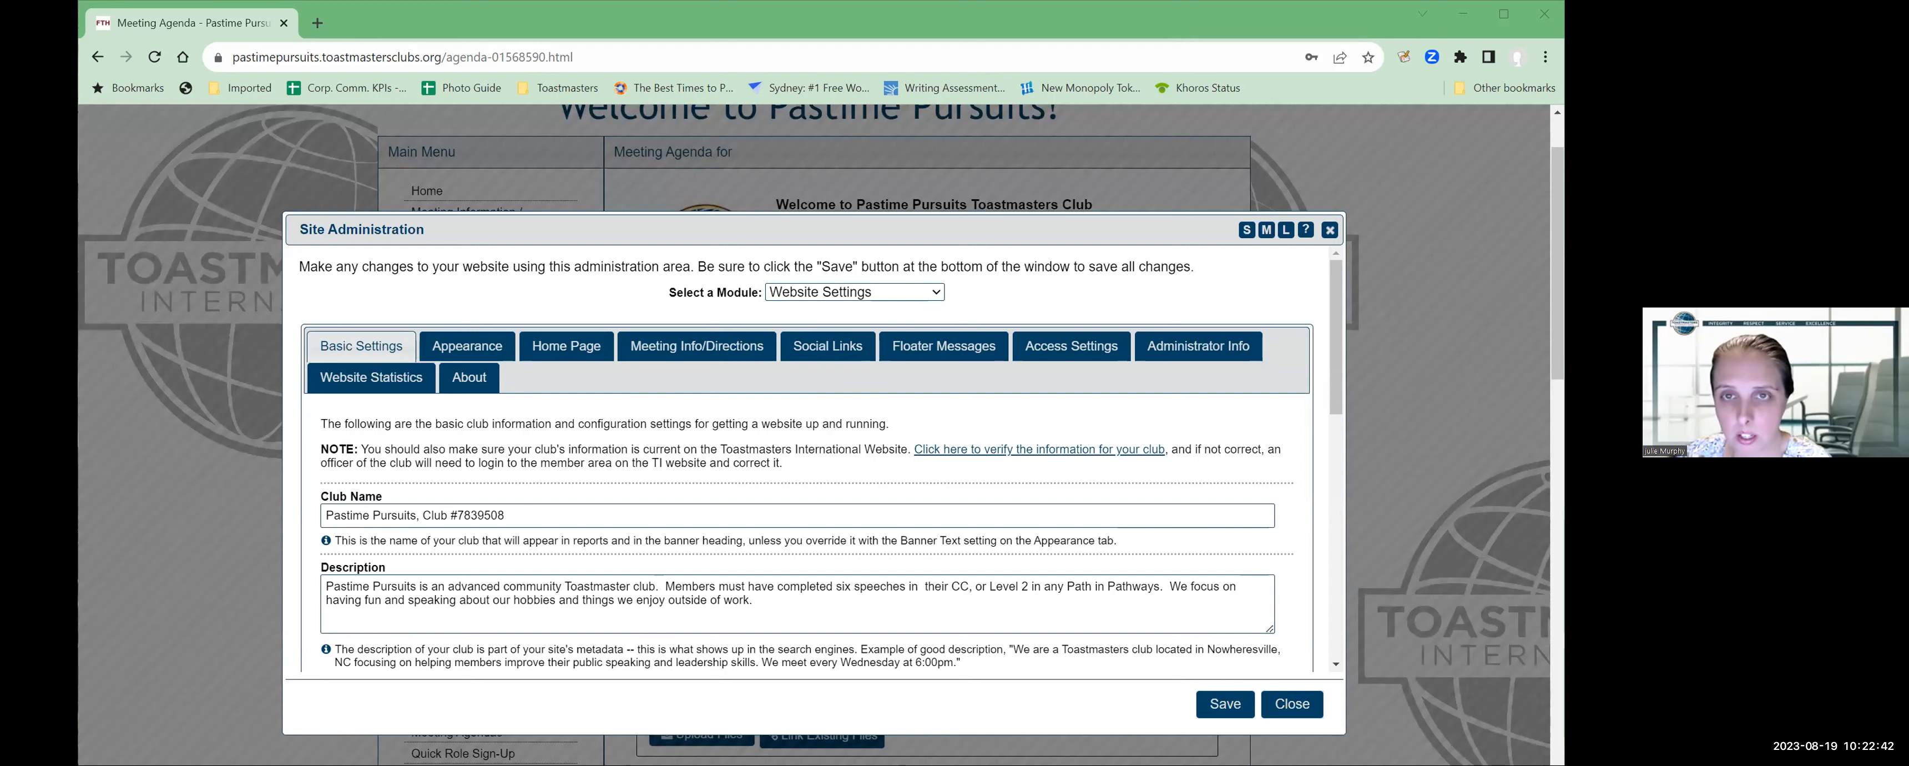
pyautogui.click(1497, 20)
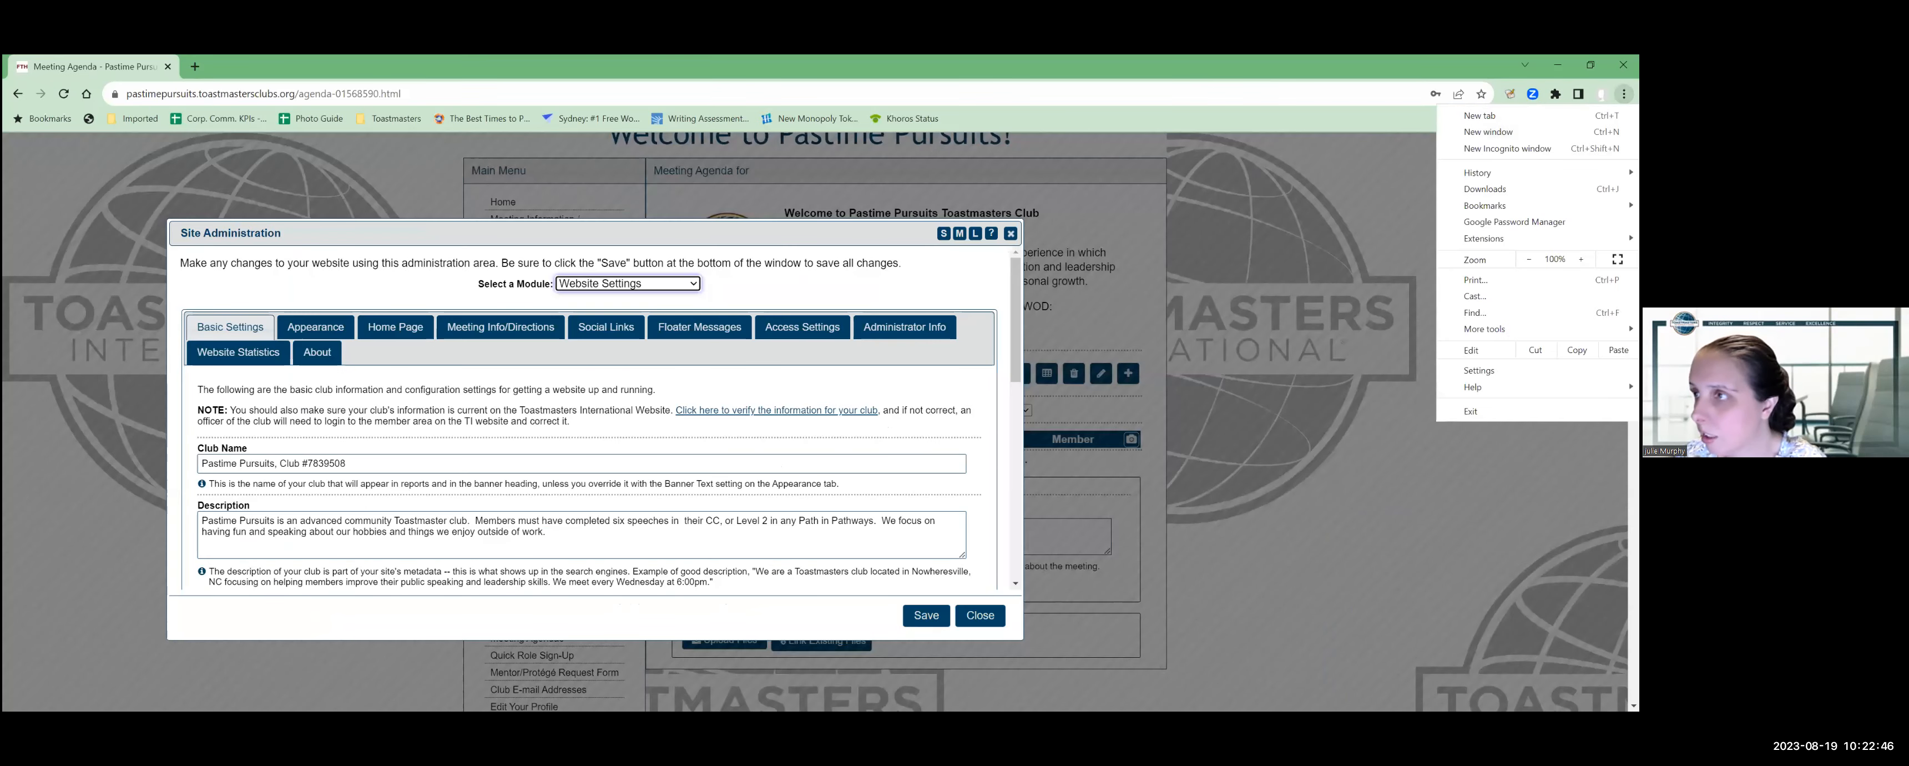
pyautogui.click(1623, 93)
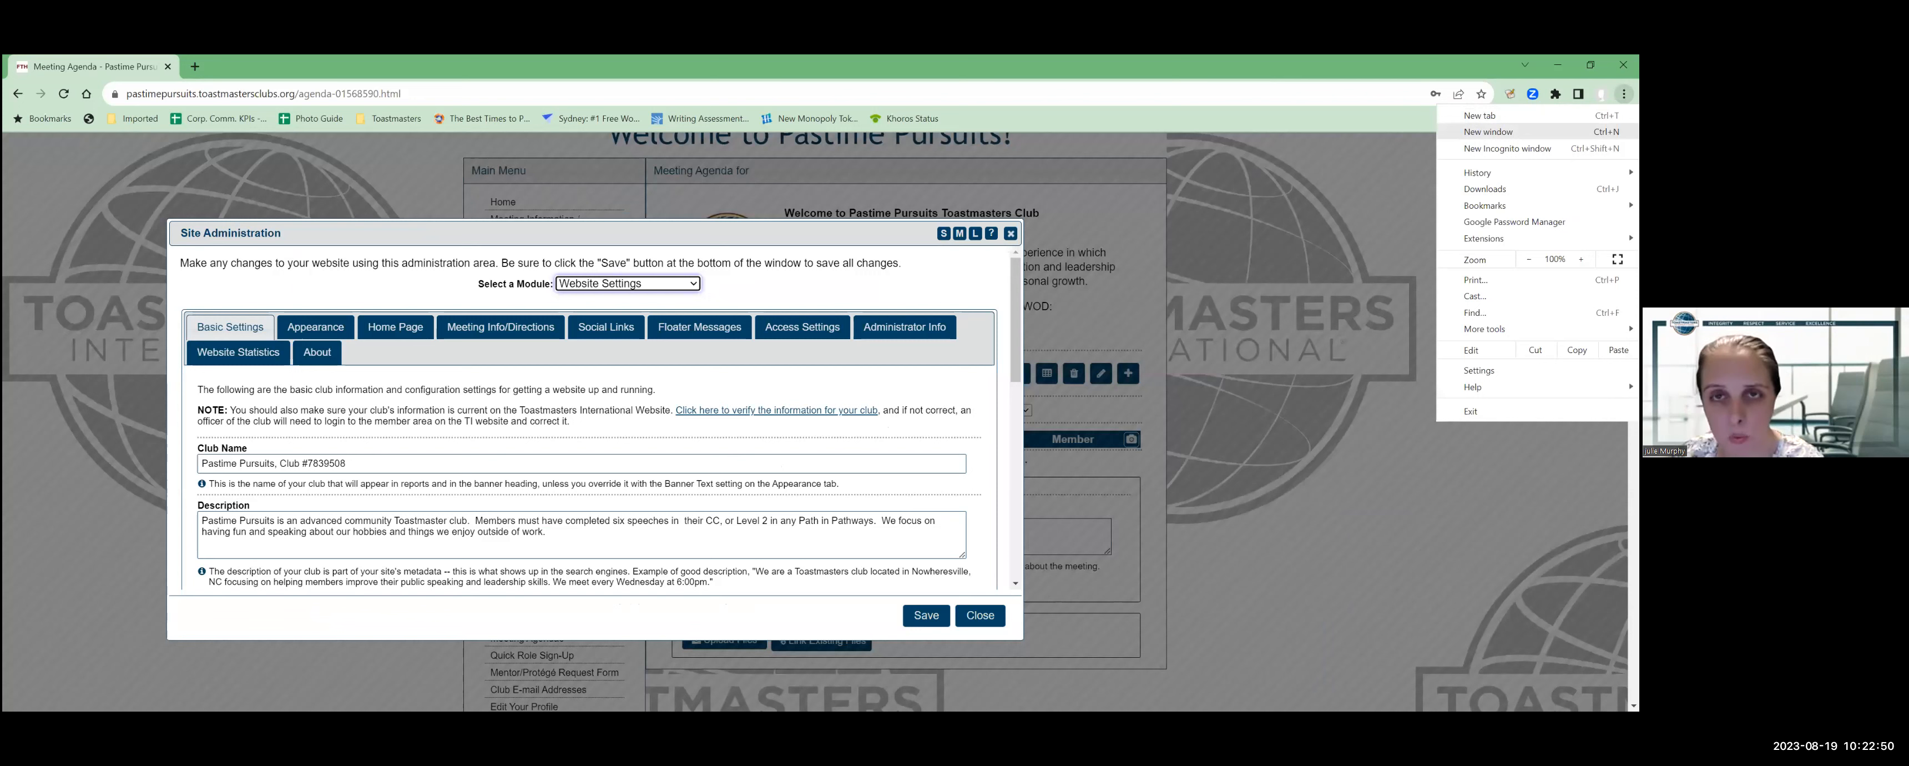
pyautogui.click(1488, 131)
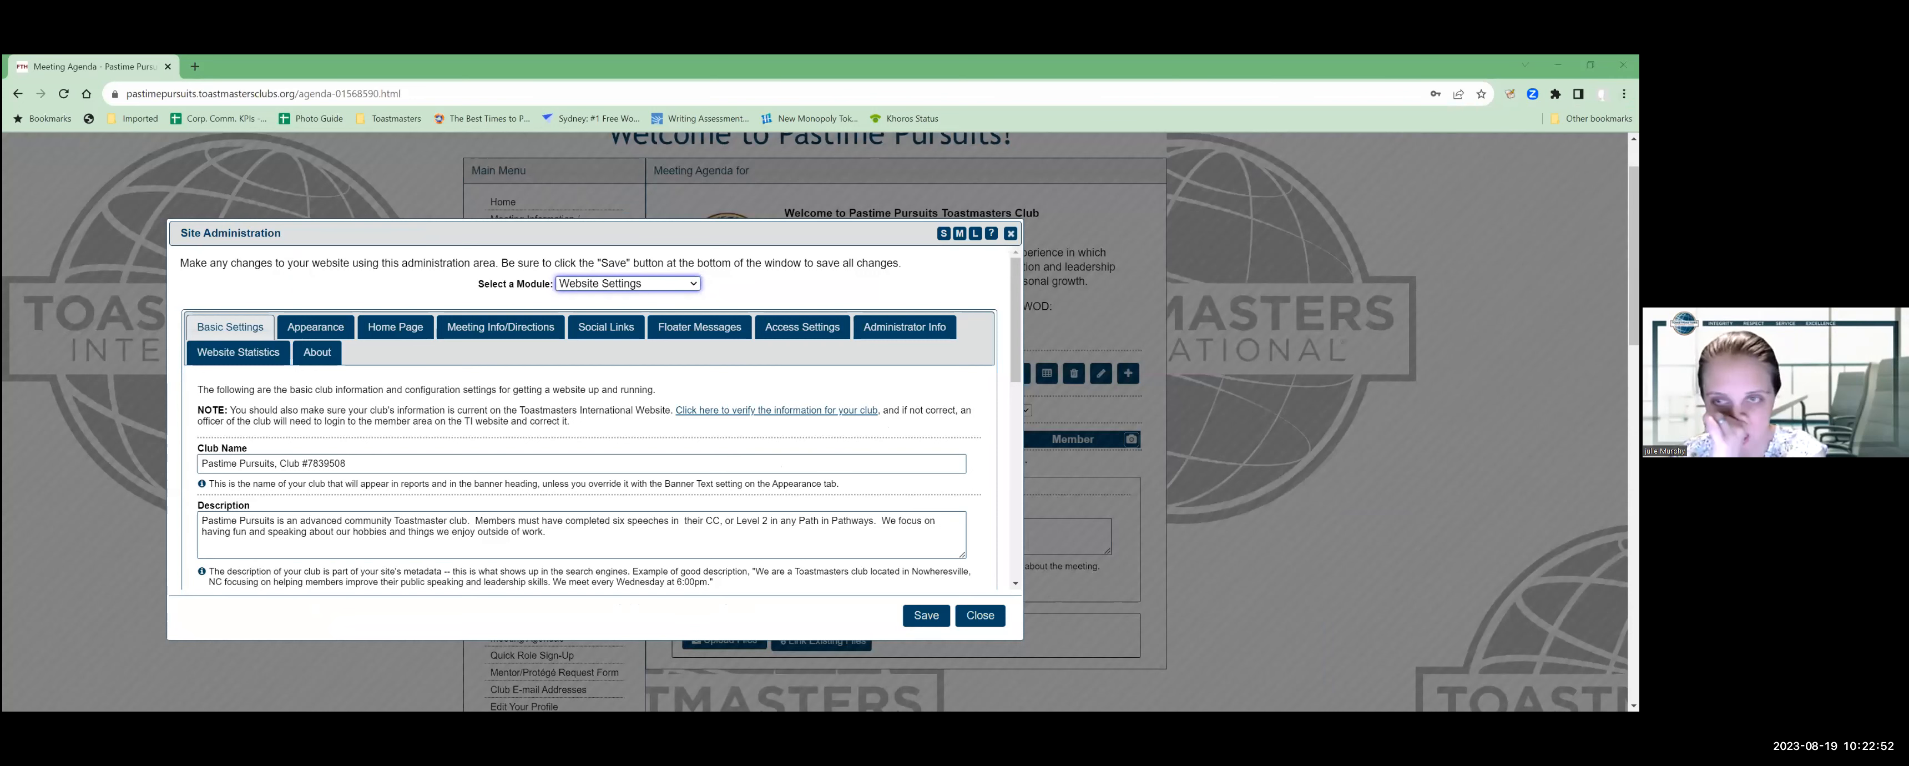
pyautogui.click(1624, 93)
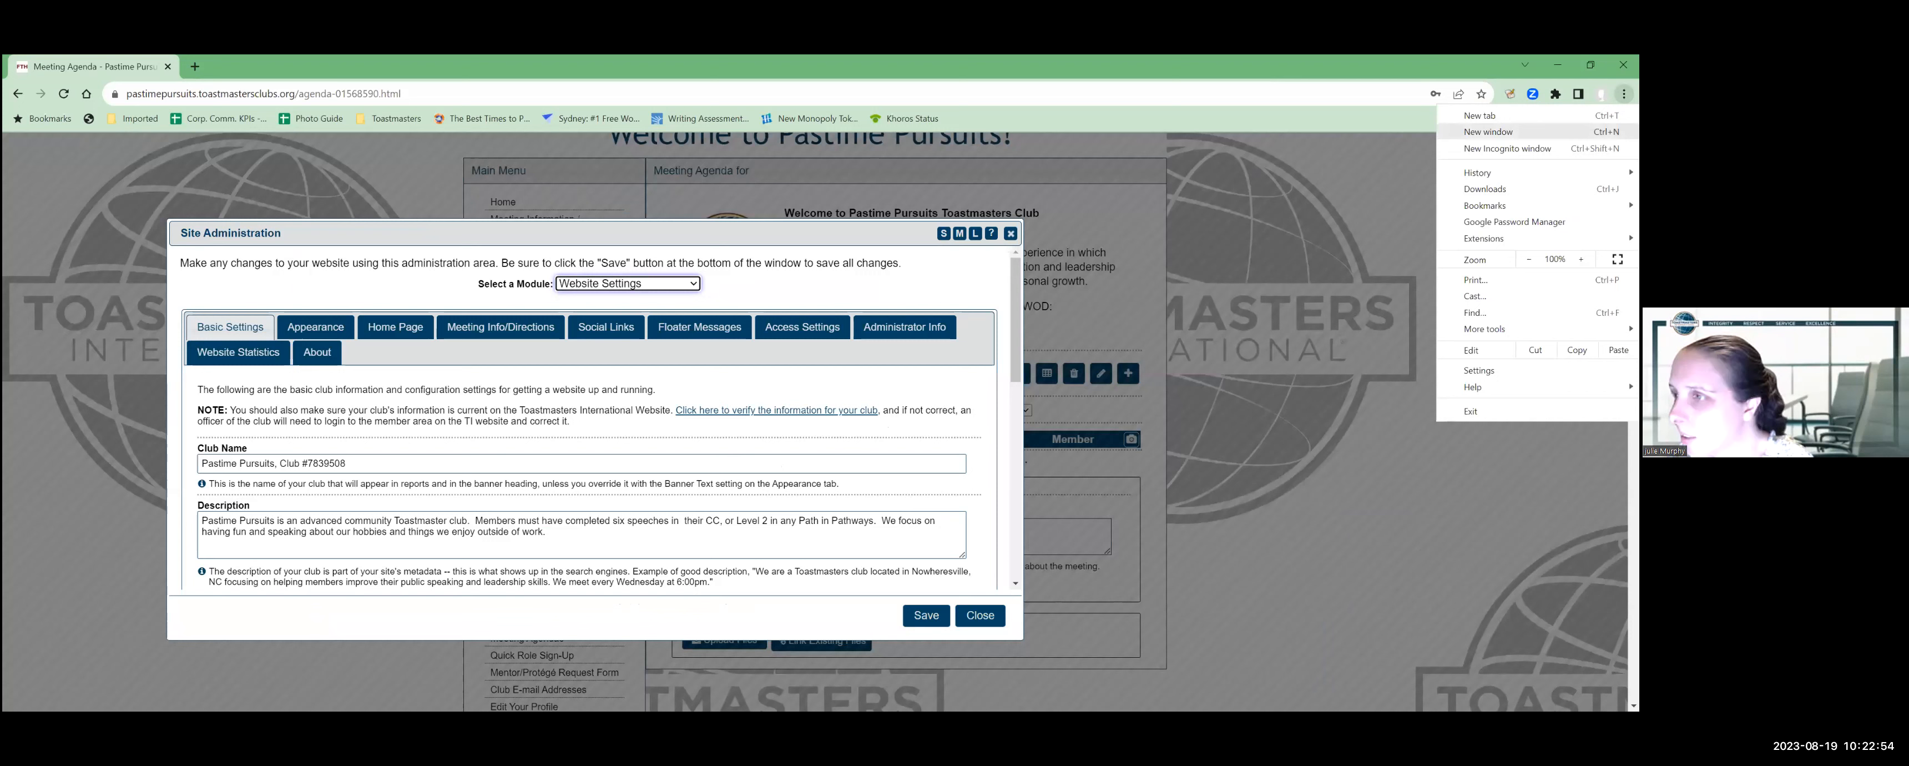
pyautogui.hotkey('ctrl', 'n')
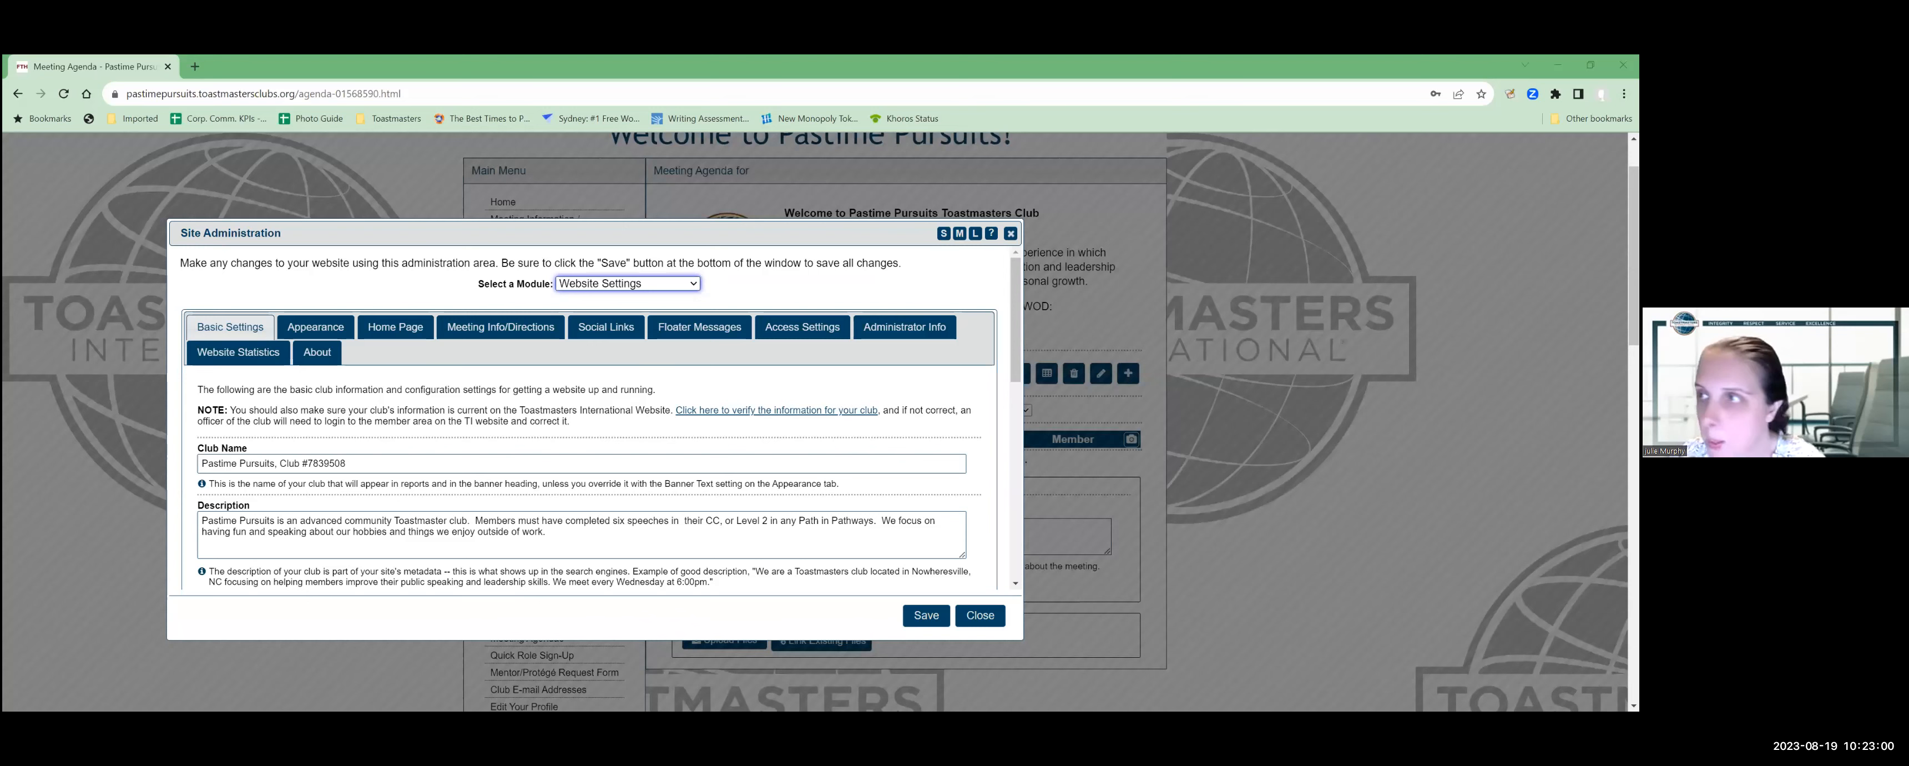
pyautogui.click(1624, 93)
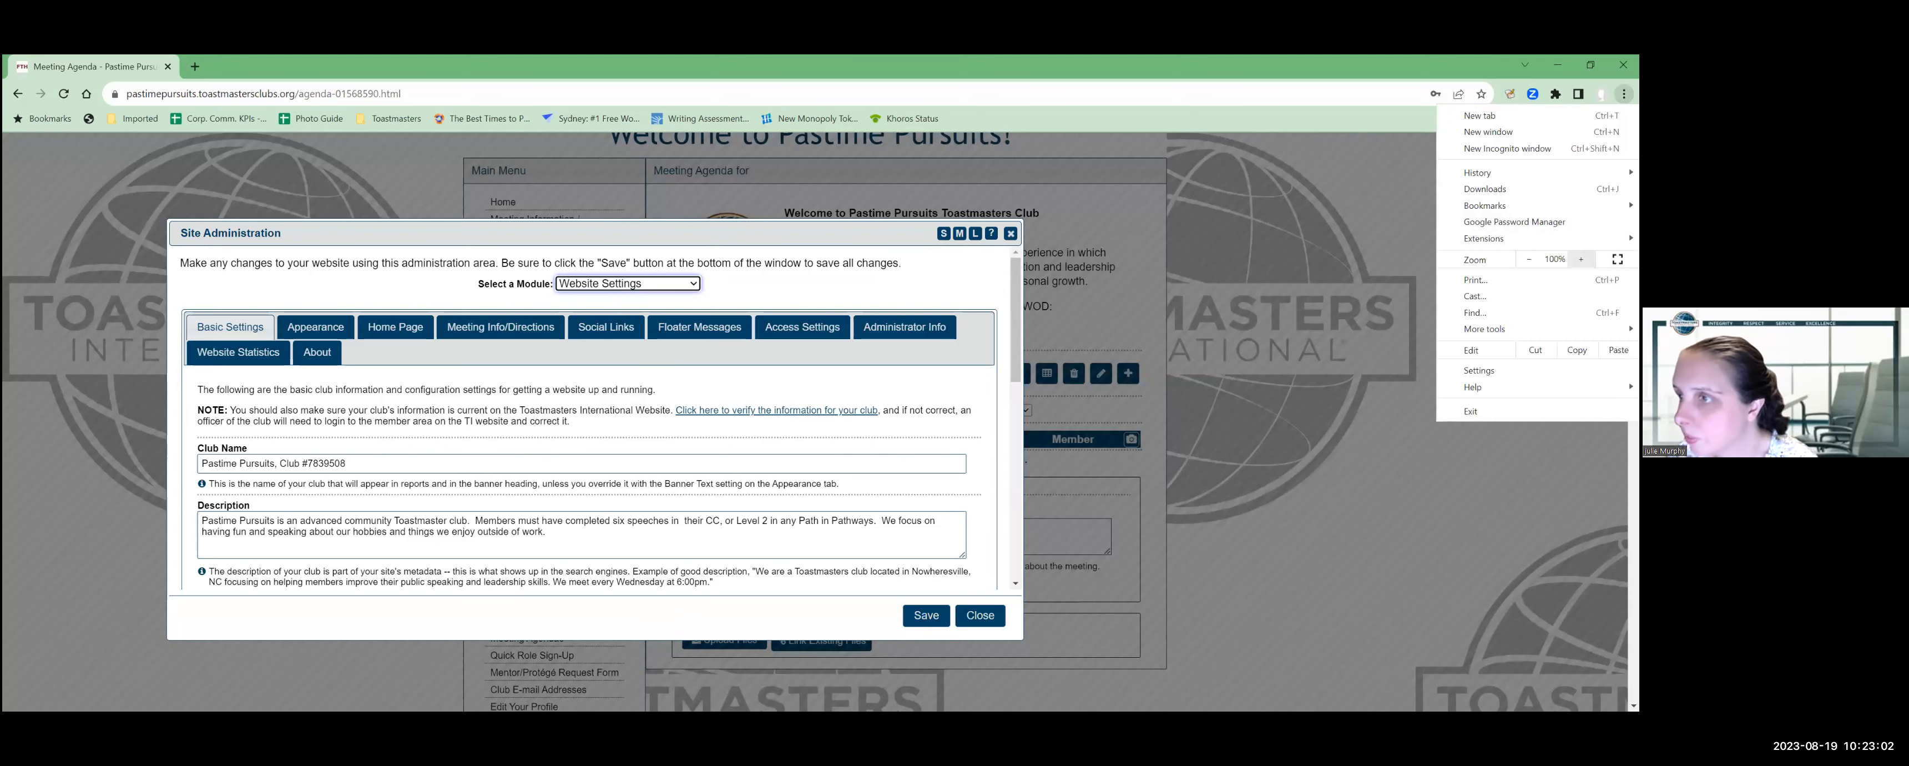
pyautogui.click(1581, 259)
pyautogui.click(1581, 258)
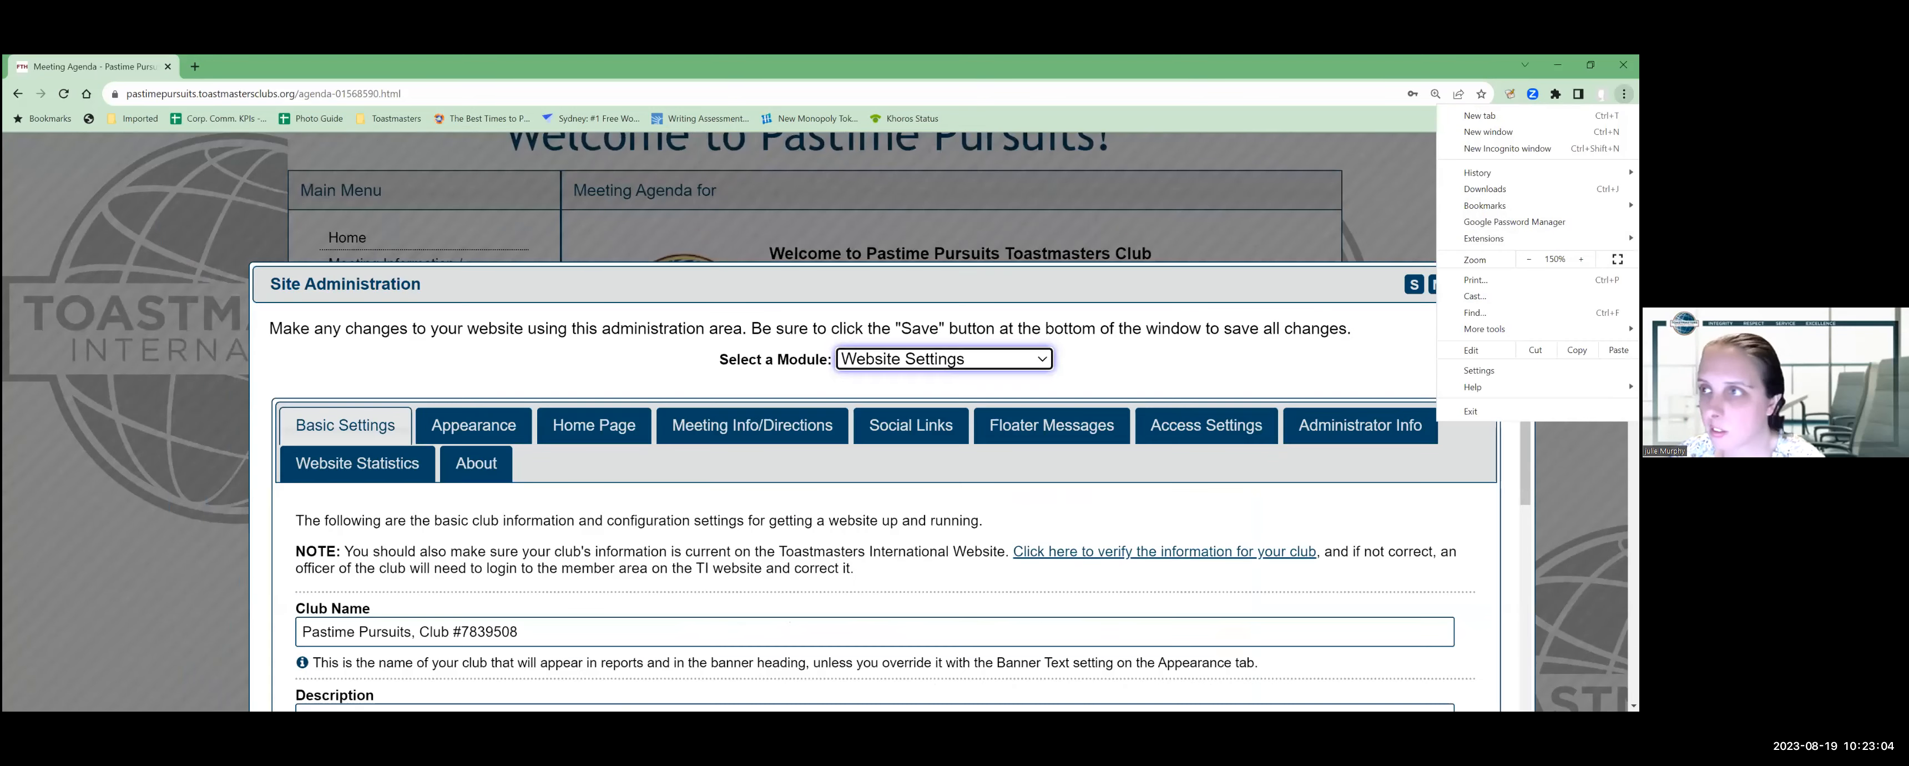
pyautogui.press('Escape')
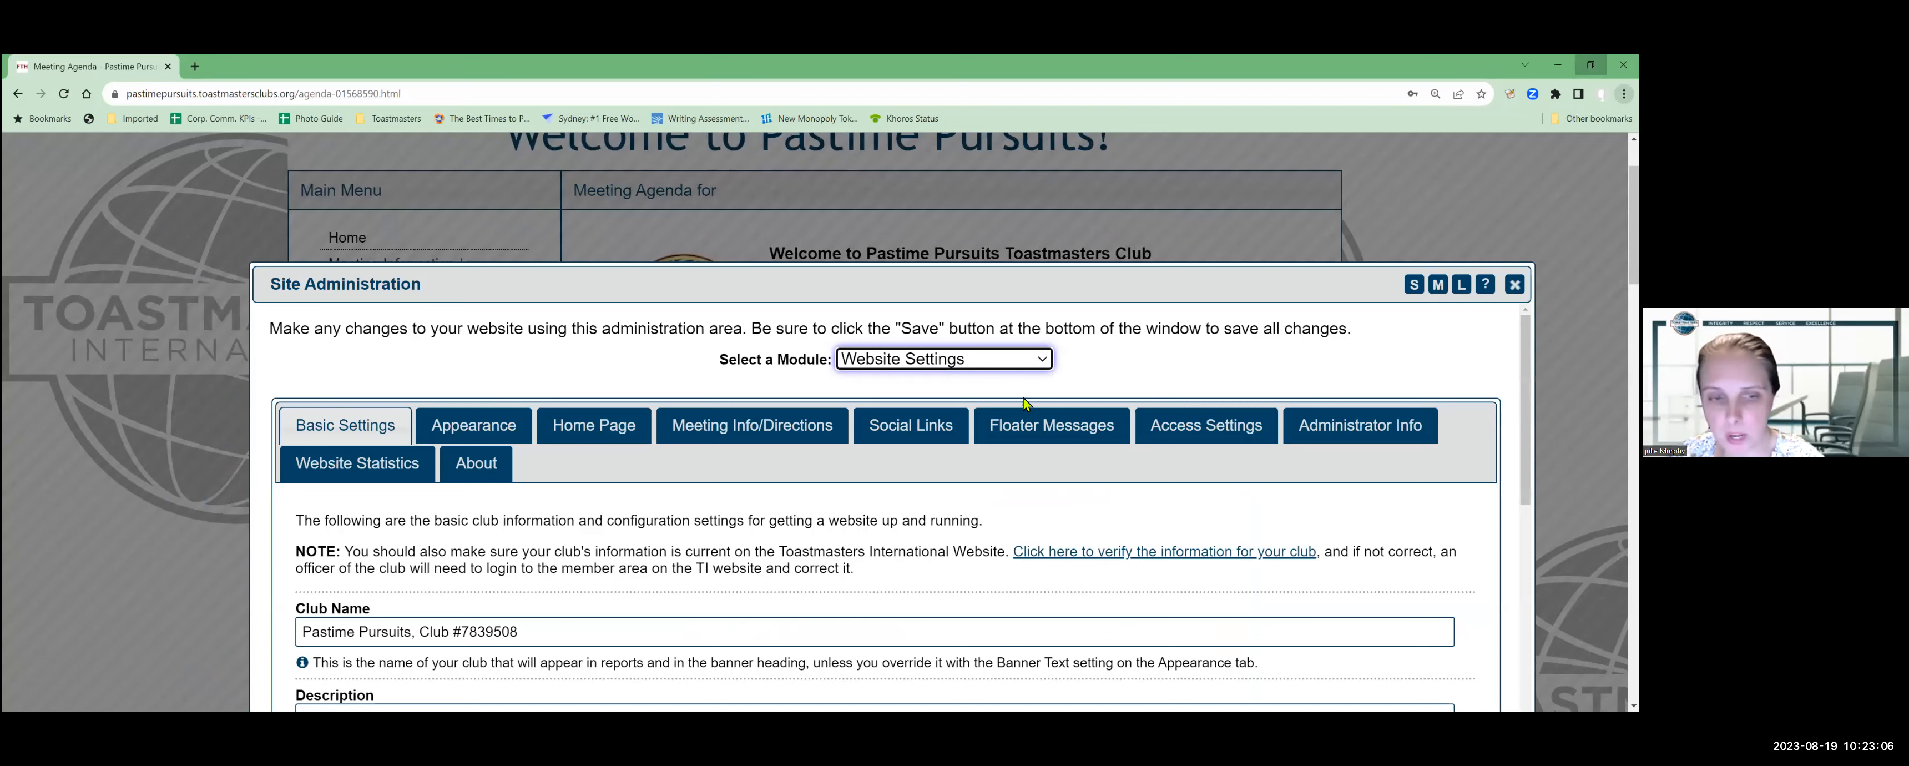
# - Review the Basic Settings, from club name, description and keywords through website alias and registrar information to the locale settings
pyautogui.scroll(-3, 1110, 553)
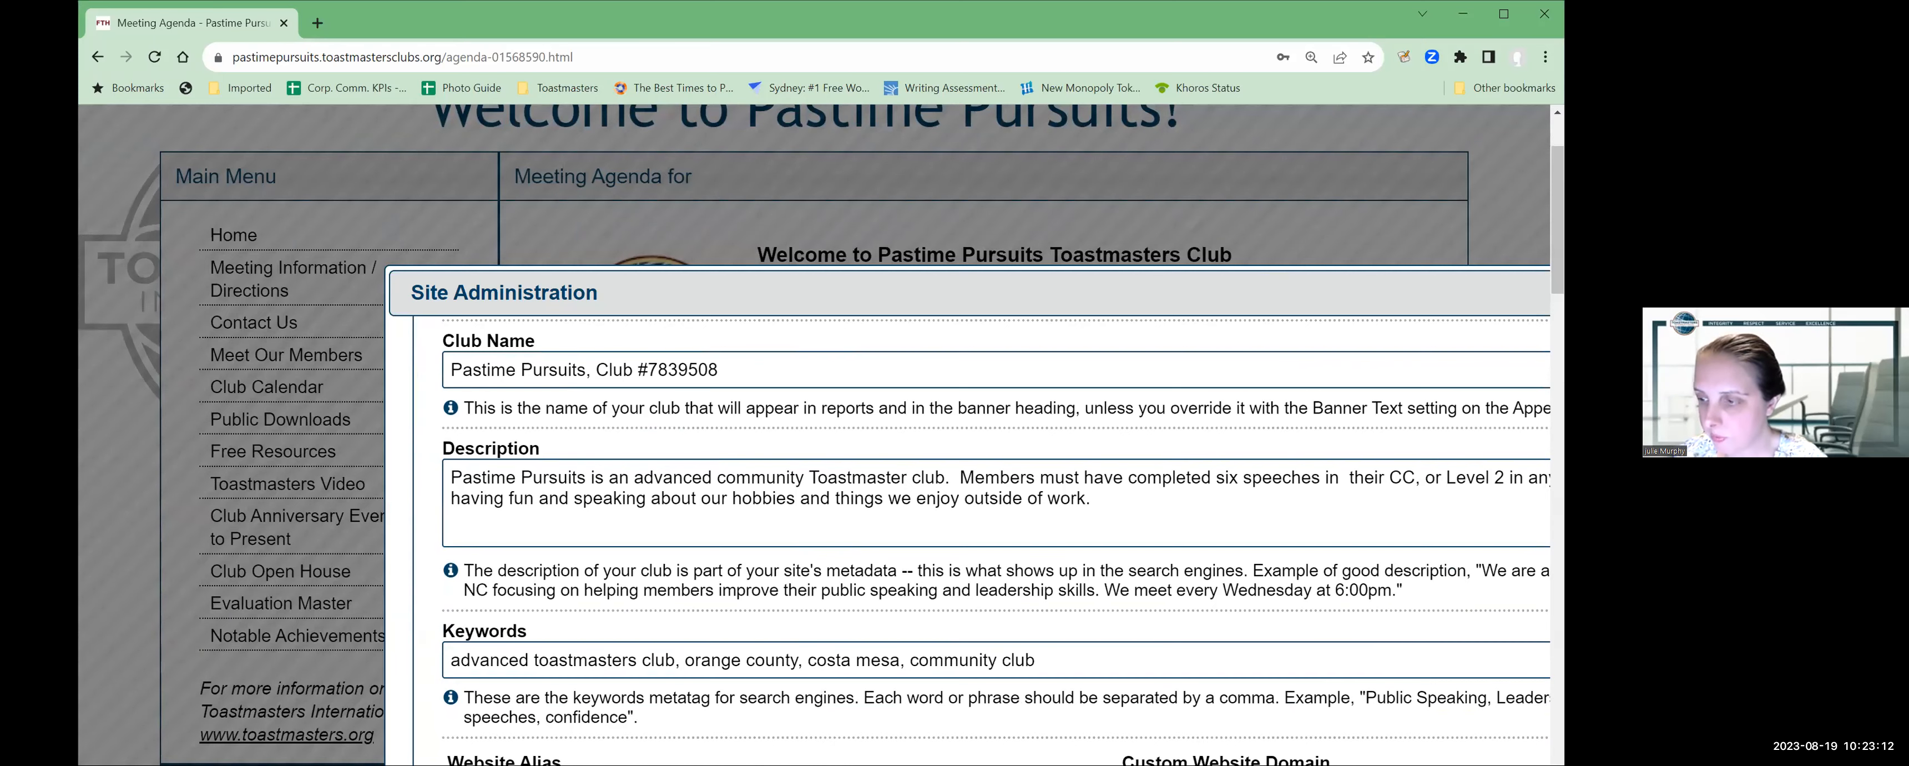
pyautogui.doubleClick(787, 28)
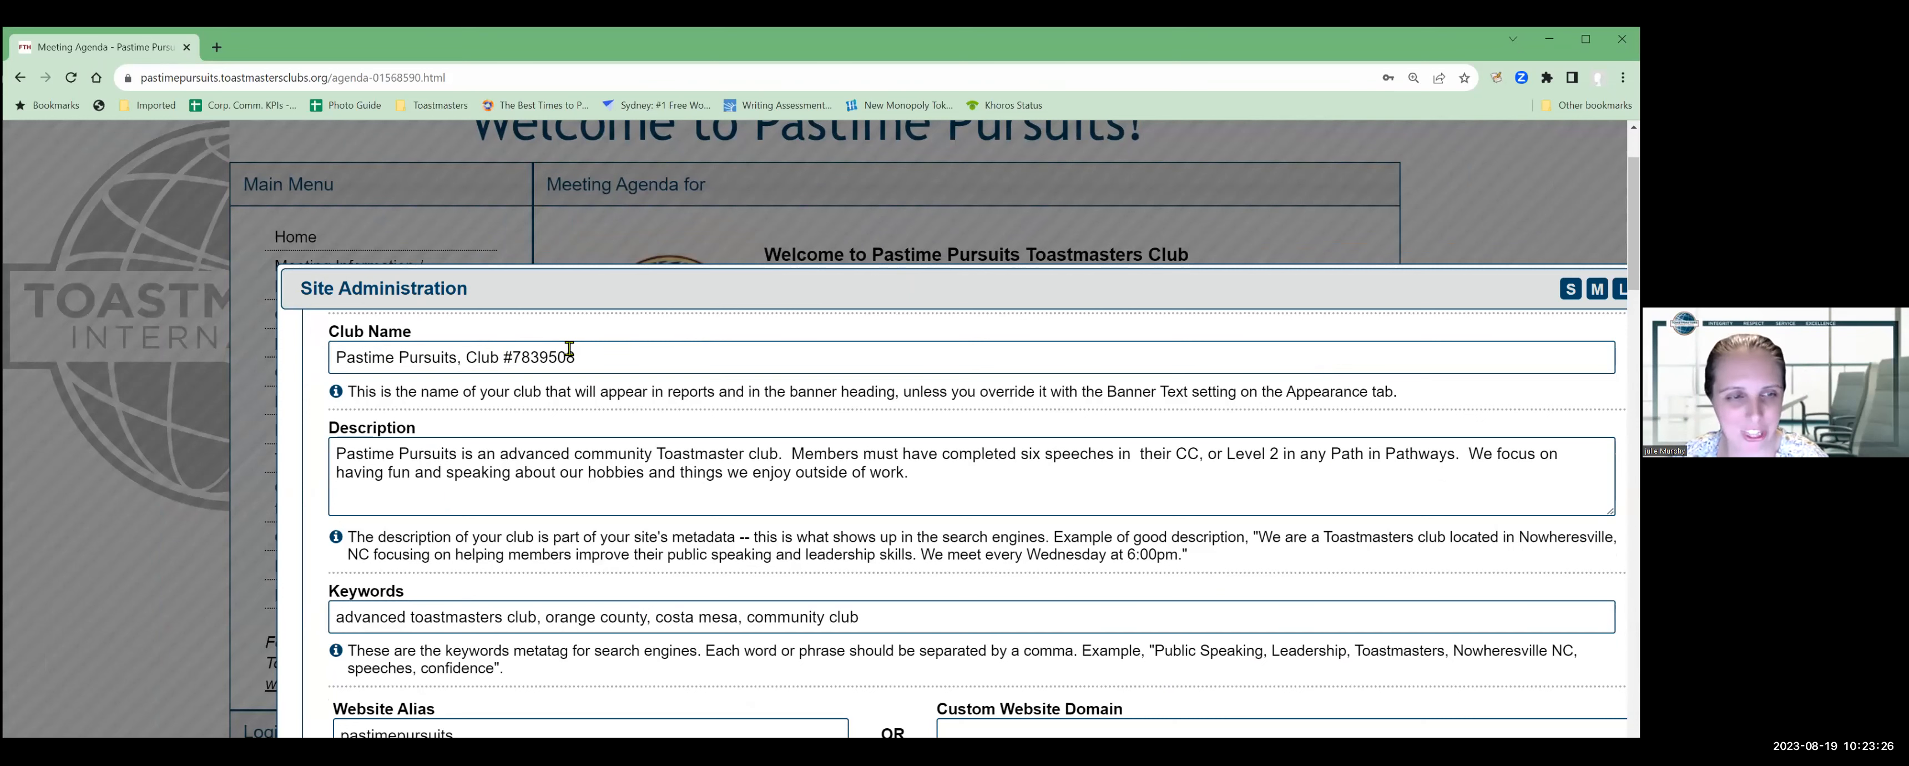
pyautogui.scroll(-1, 657, 404)
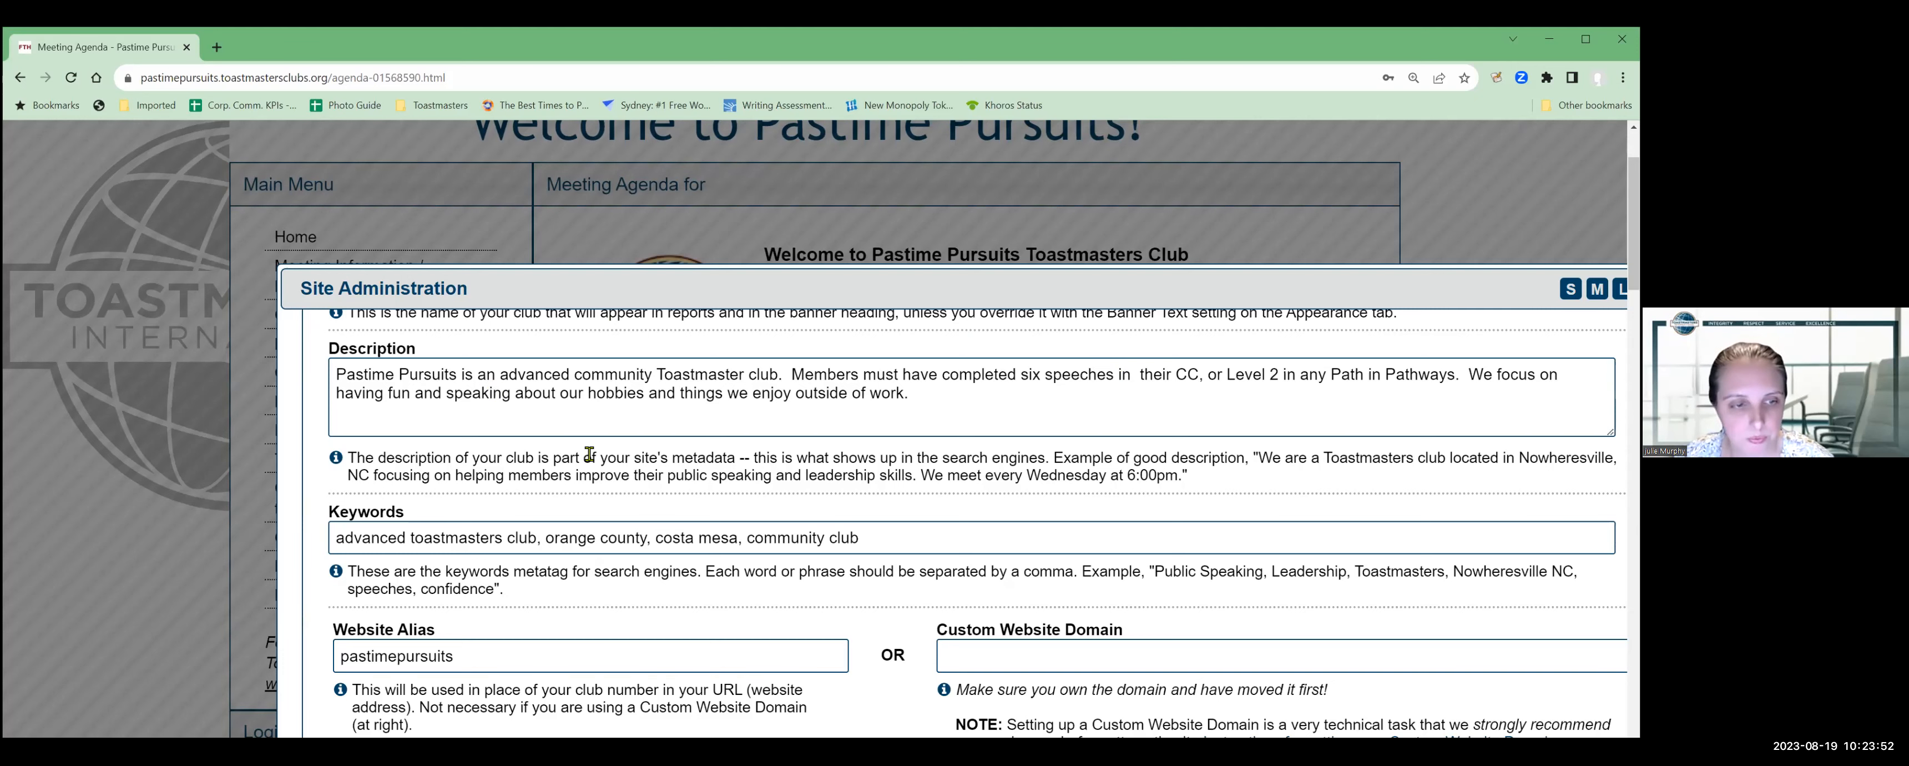
pyautogui.scroll(-2, 589, 458)
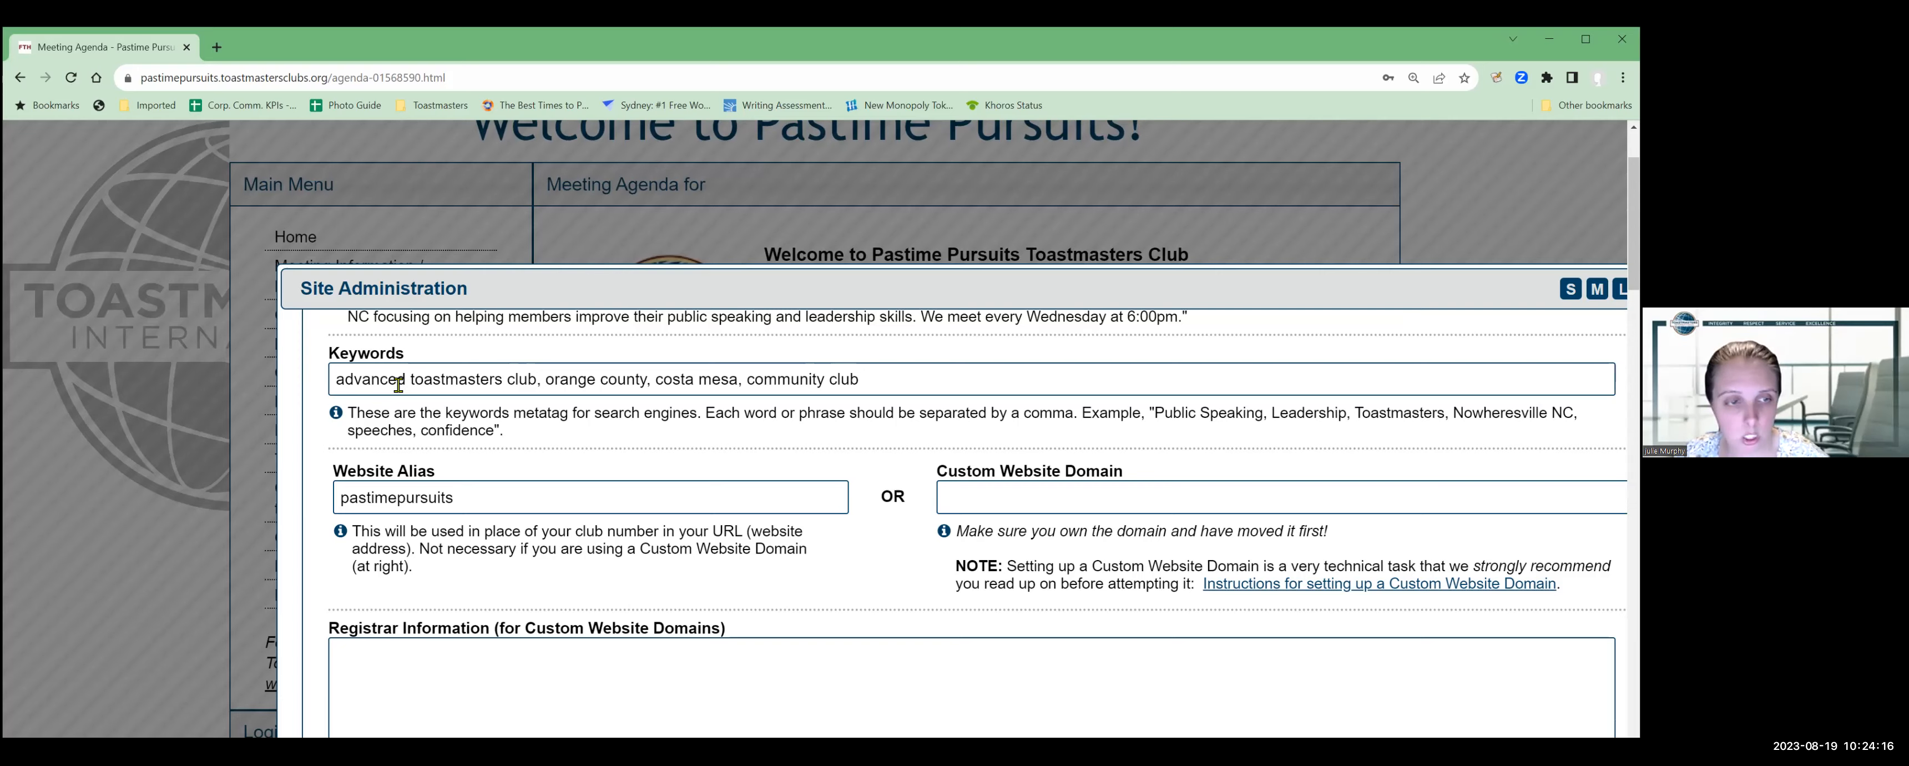
pyautogui.scroll(-1, 399, 384)
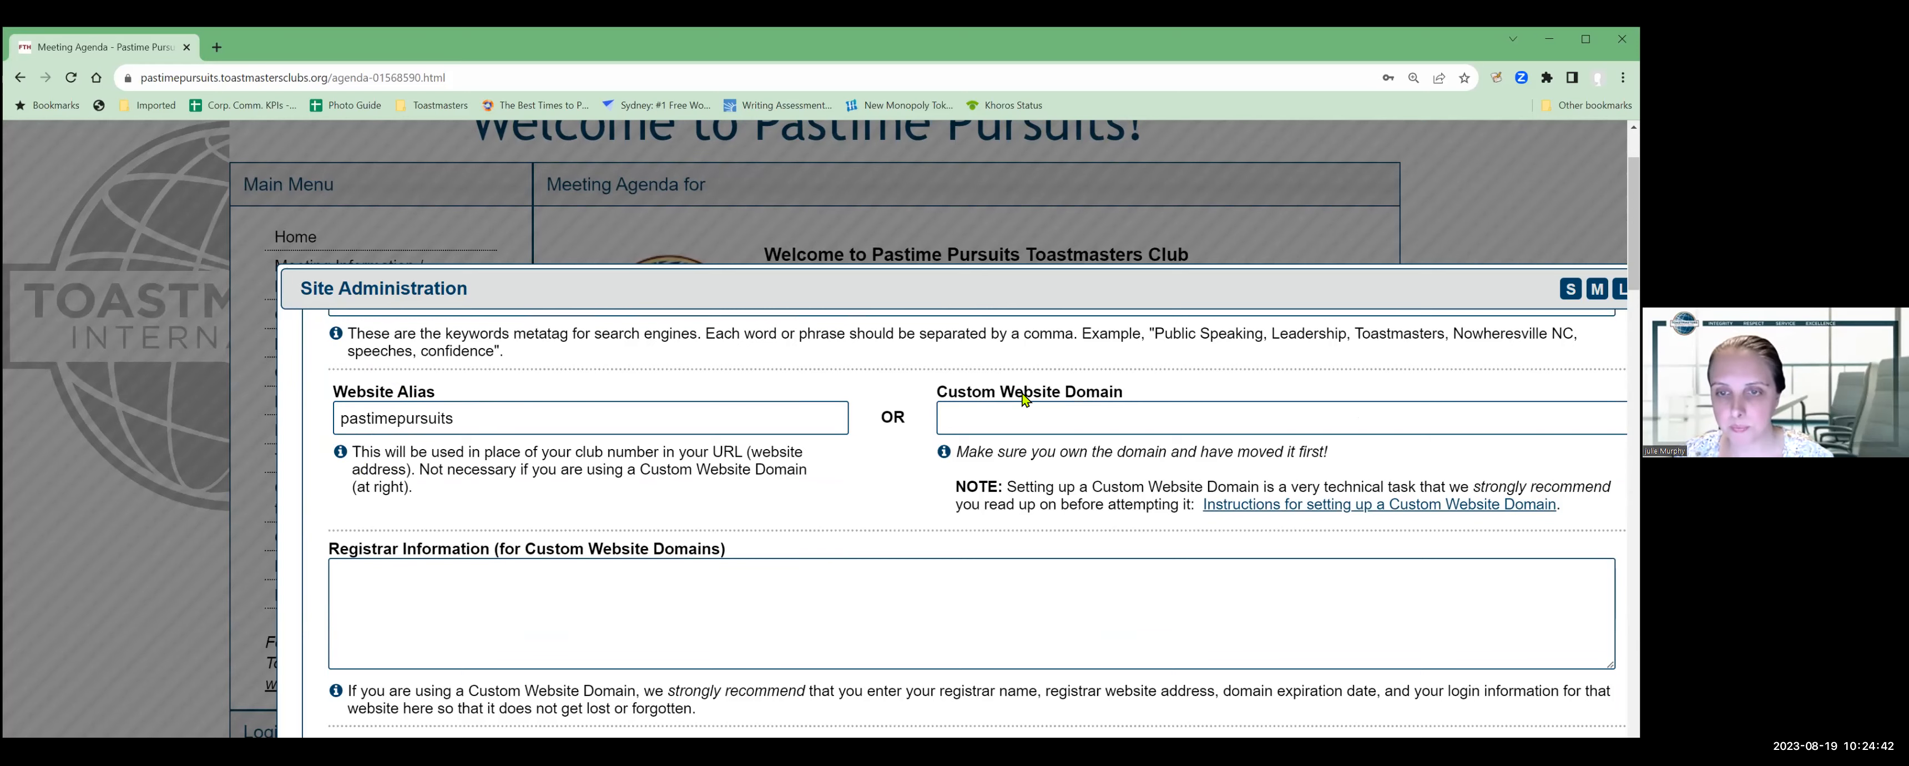
pyautogui.scroll(-1, 1026, 400)
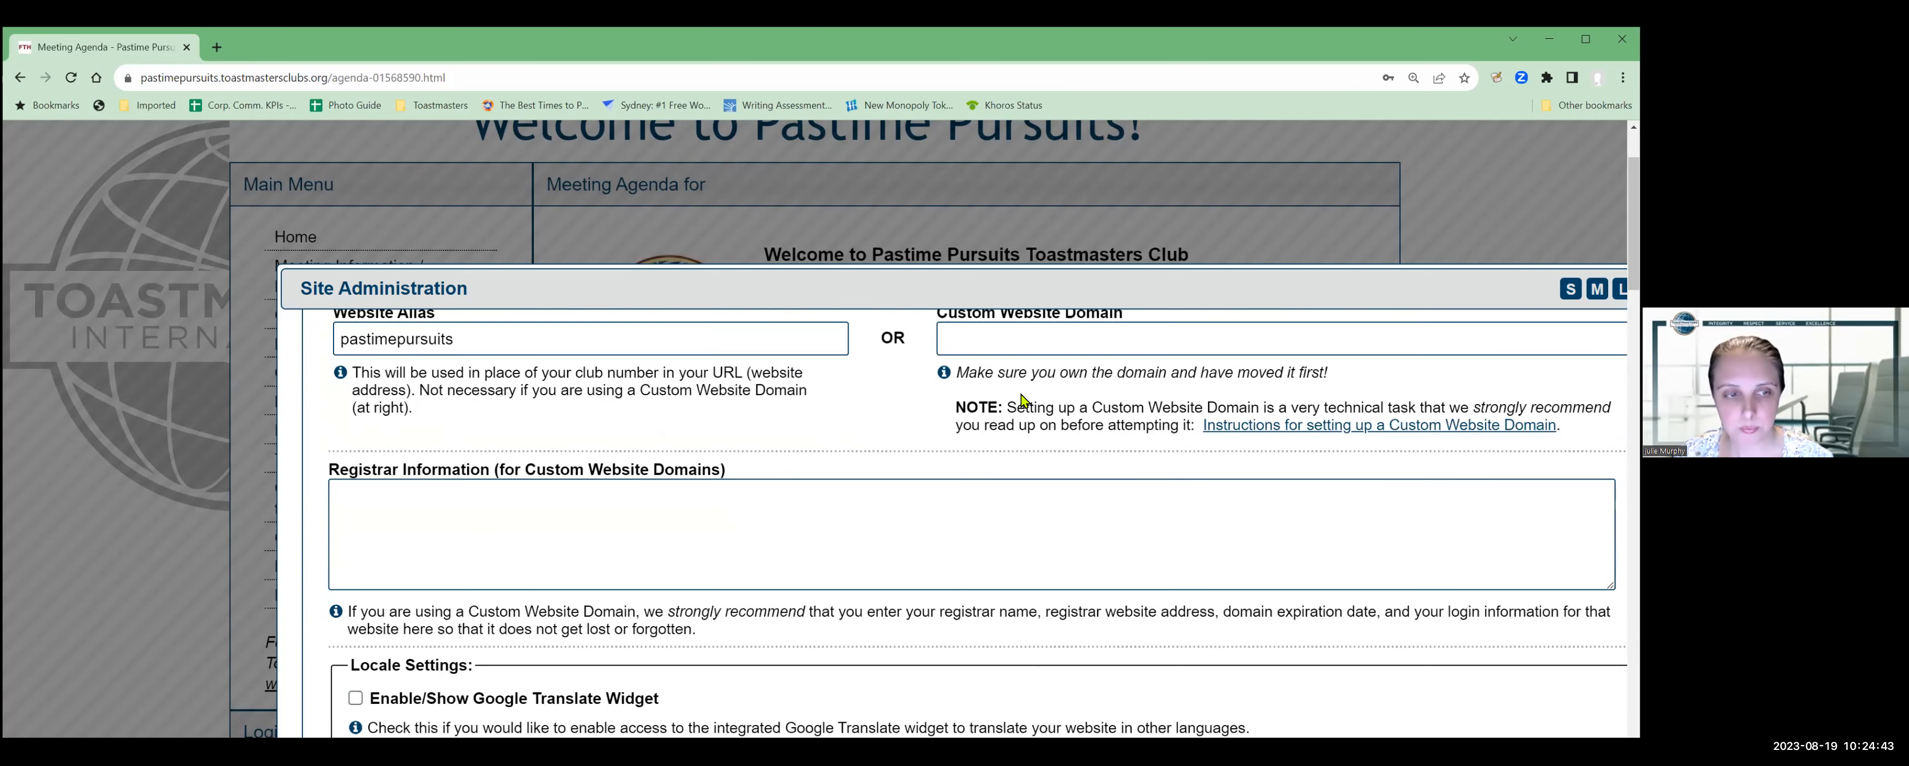
pyautogui.click(591, 521)
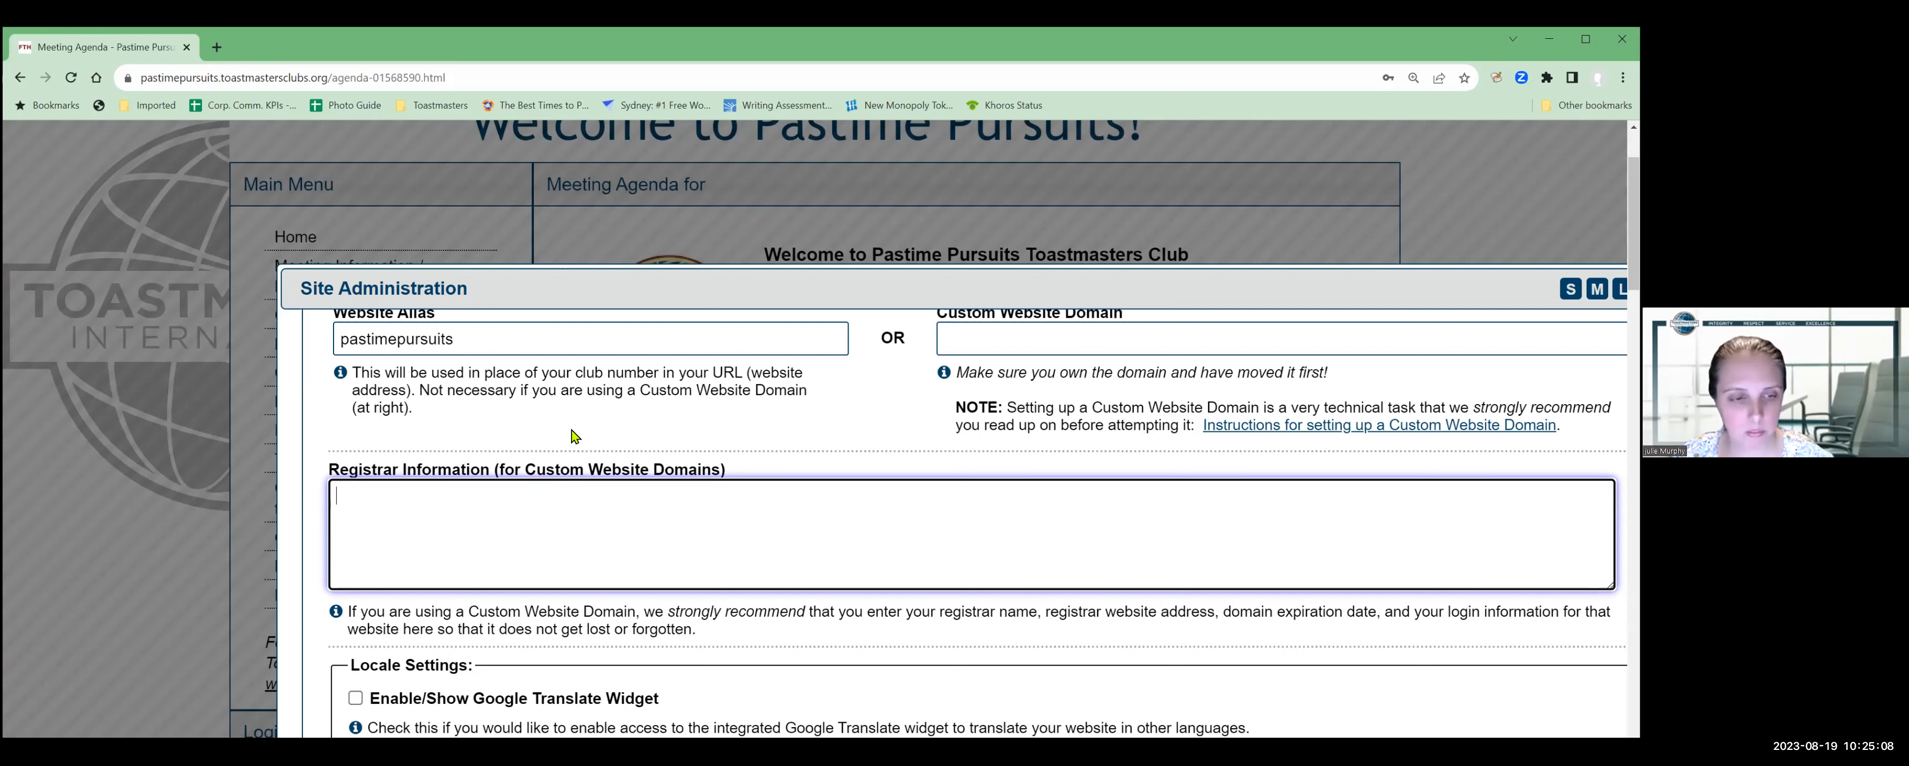
pyautogui.scroll(-2, 575, 436)
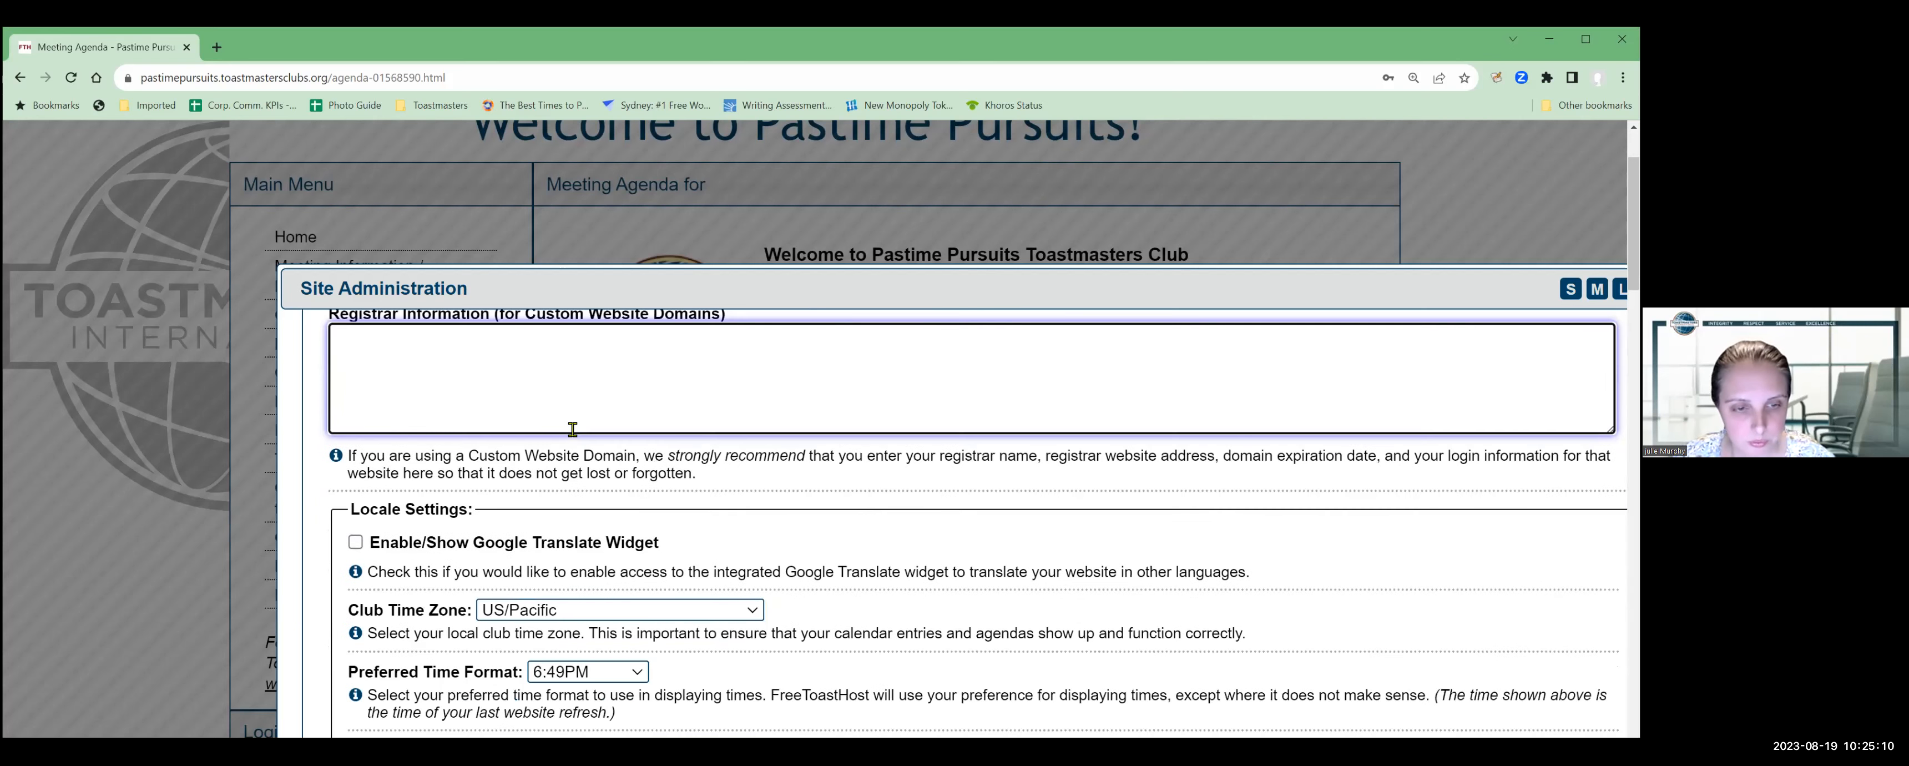
pyautogui.scroll(-3, 572, 429)
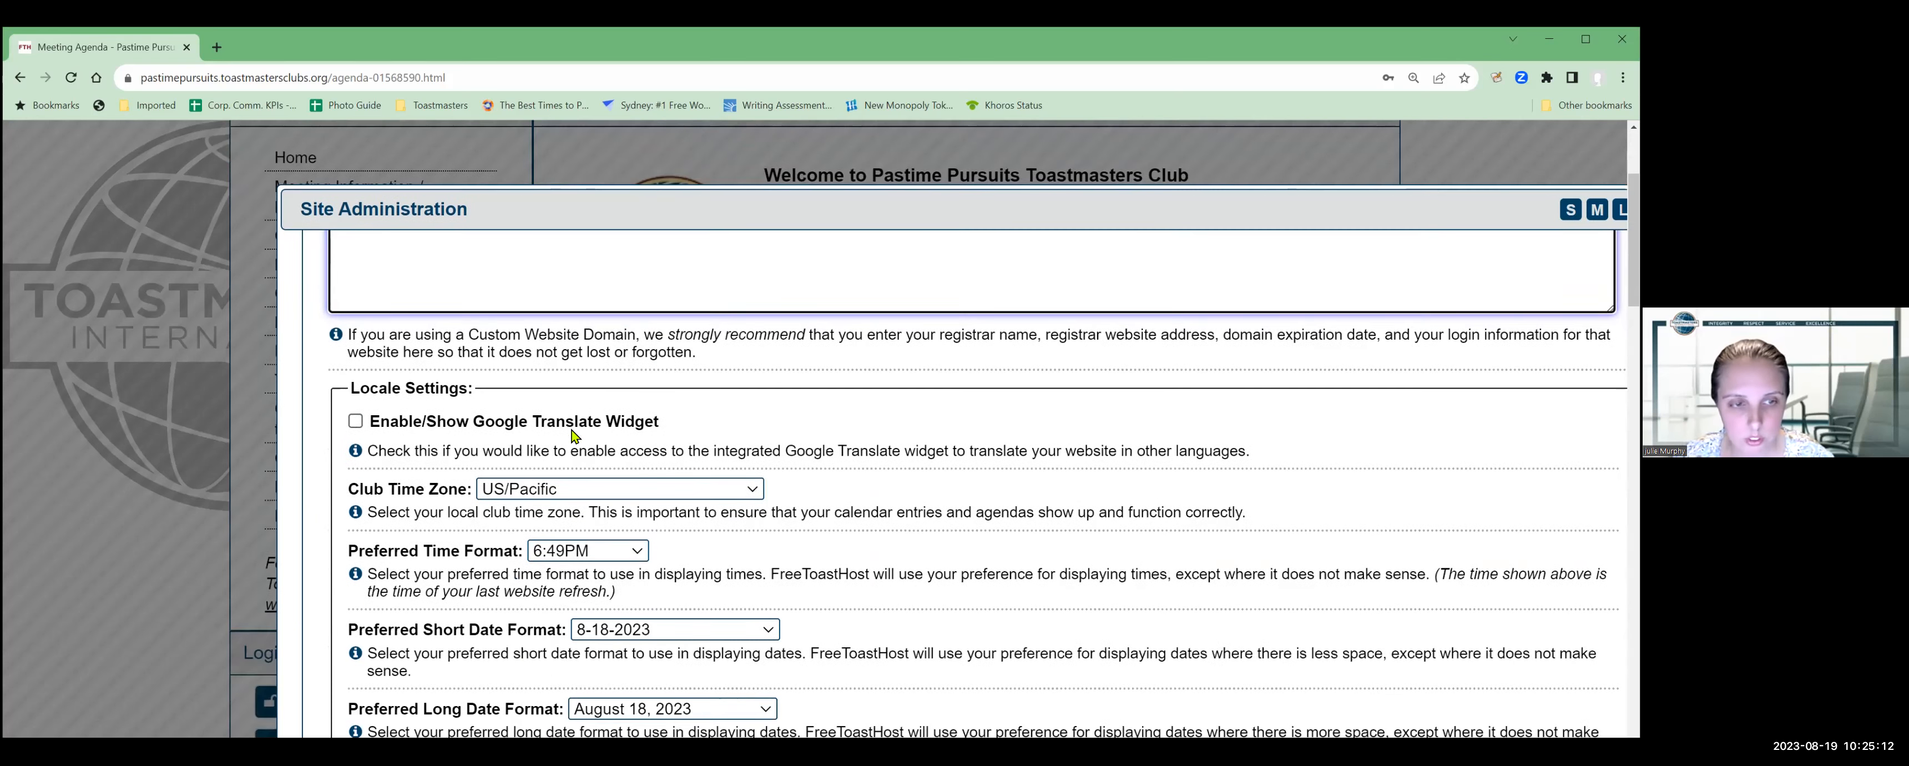
pyautogui.scroll(-2, 571, 433)
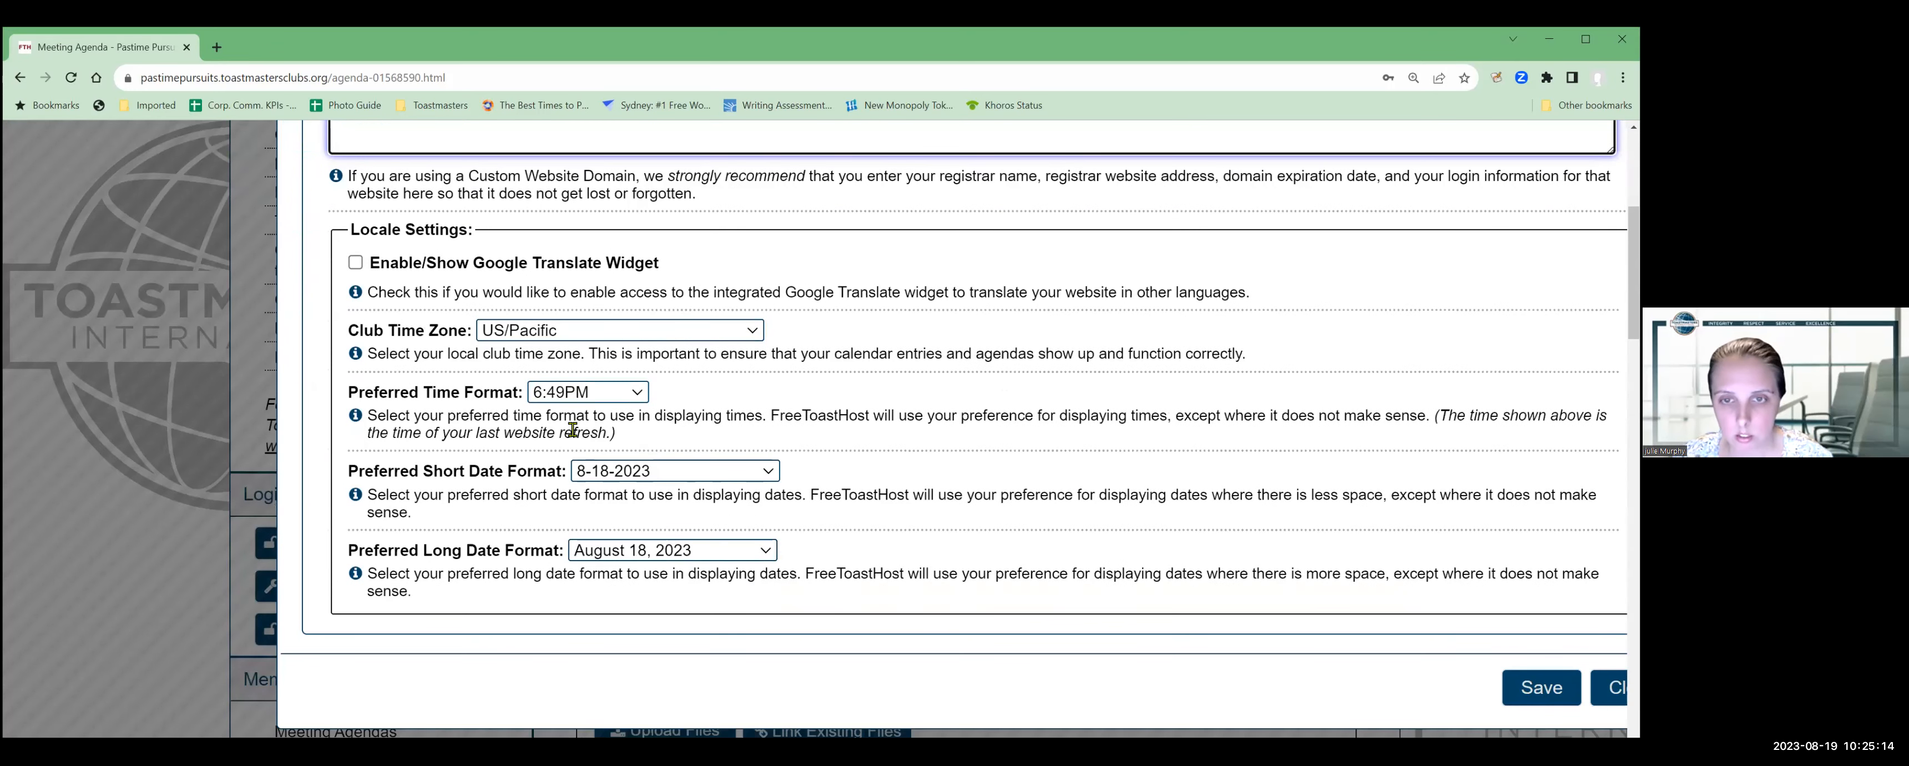
# - Enable the Google Translate widget in the locale settings and save the basic website settings
pyautogui.click(356, 263)
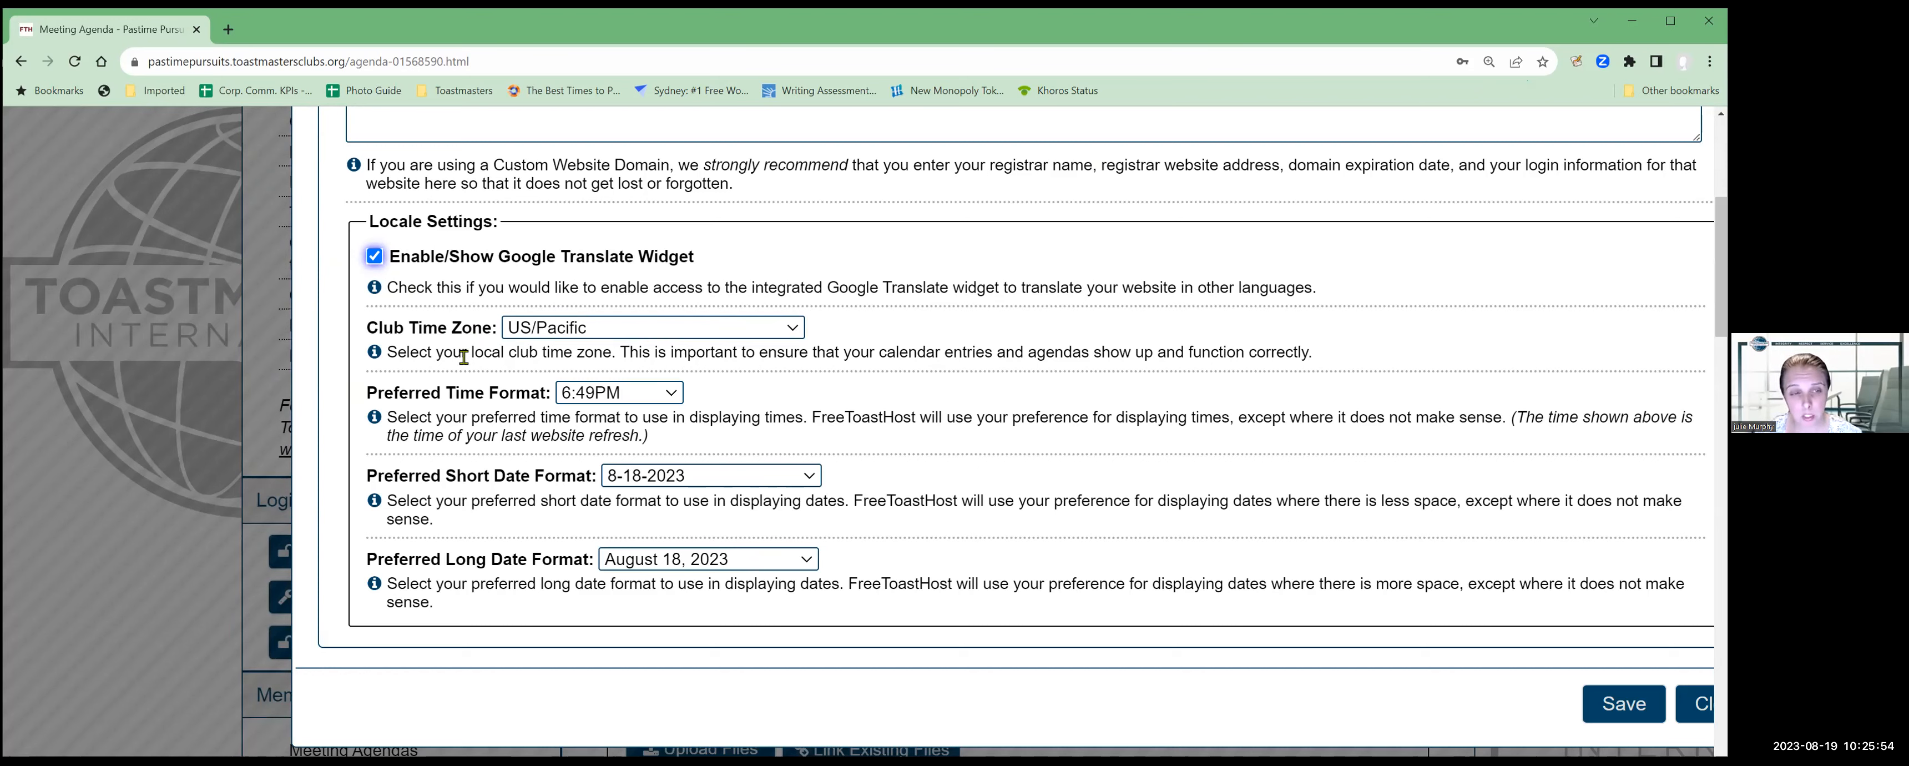
pyautogui.scroll(-3, 689, 292)
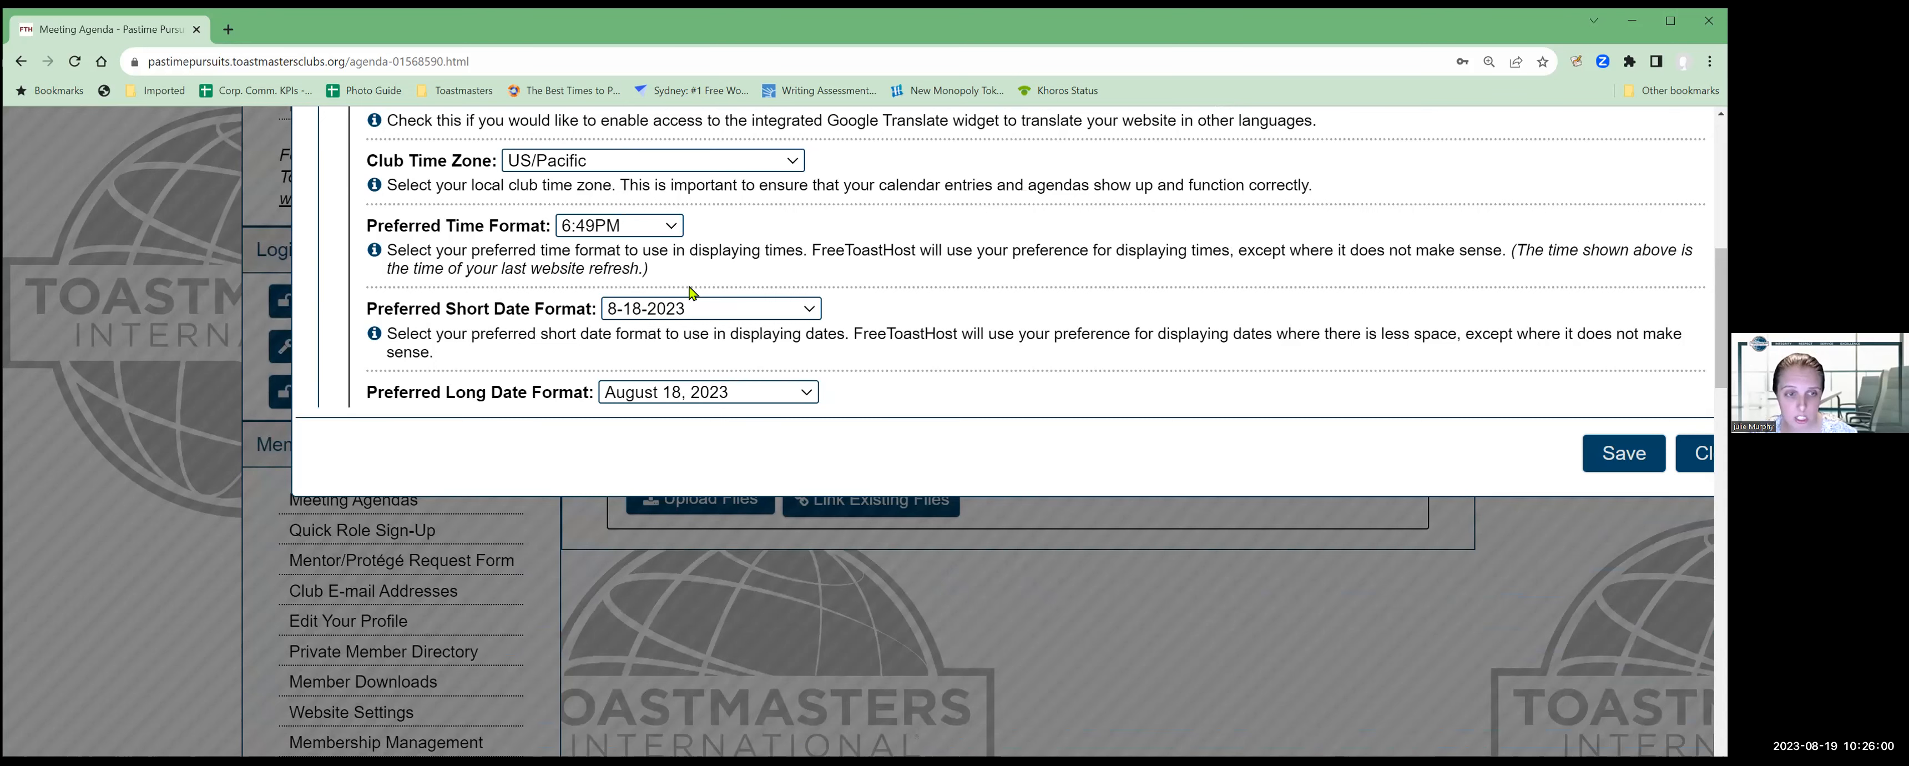
pyautogui.scroll(-1, 689, 293)
pyautogui.scroll(-1, 689, 292)
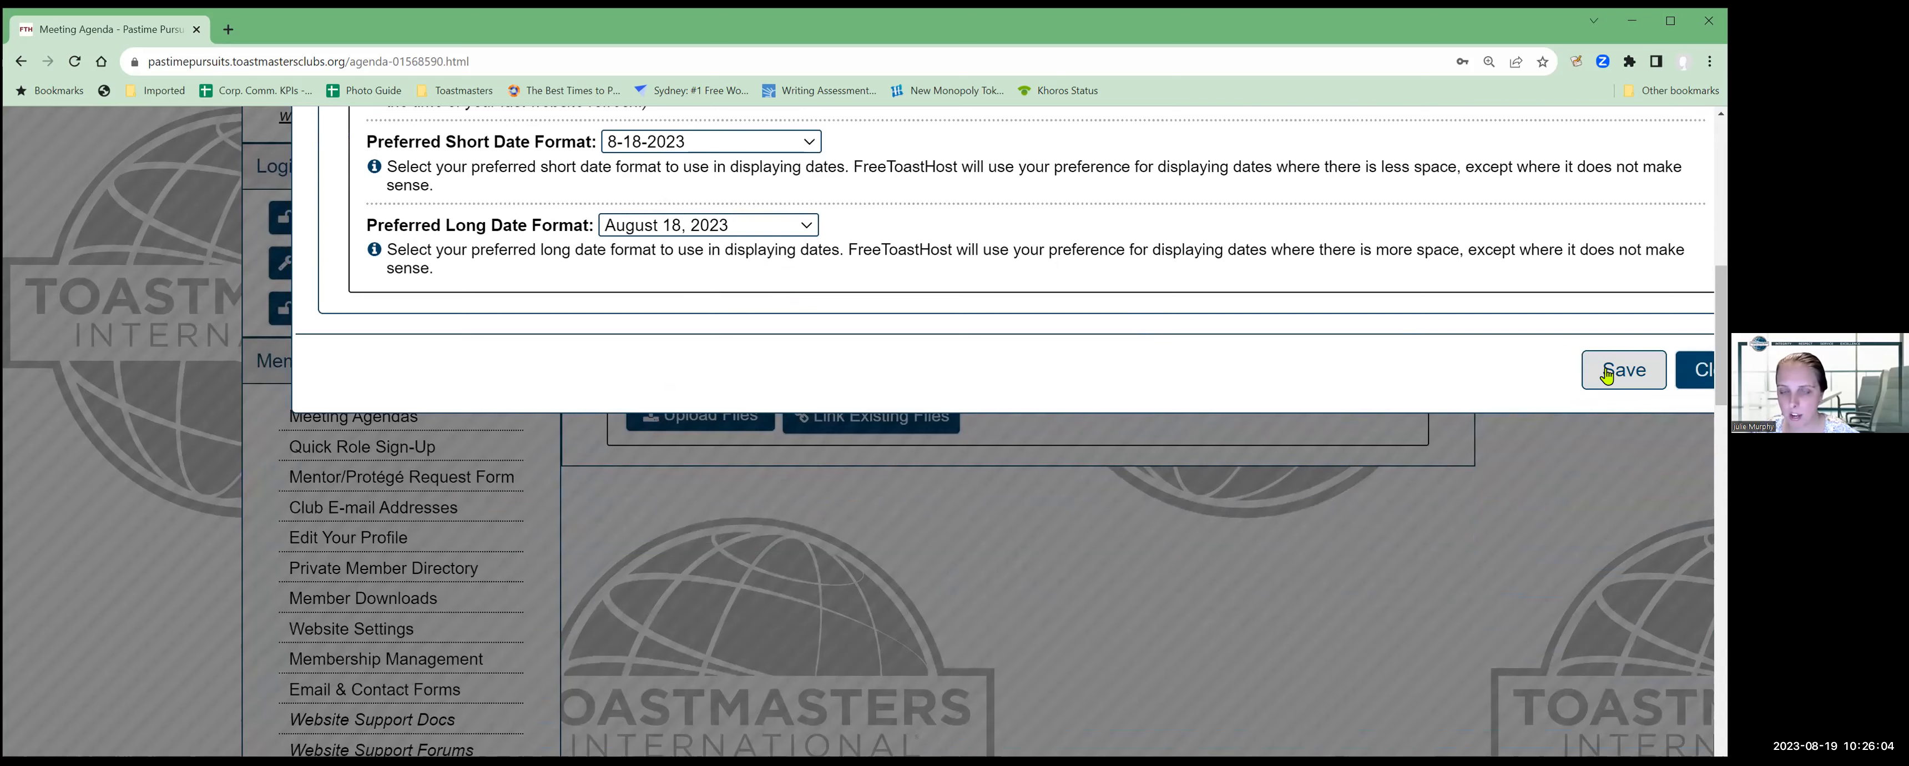
# - In the website's Appearance settings, set the Members Only Menu text color to dark blue
pyautogui.scroll(10, 907, 328)
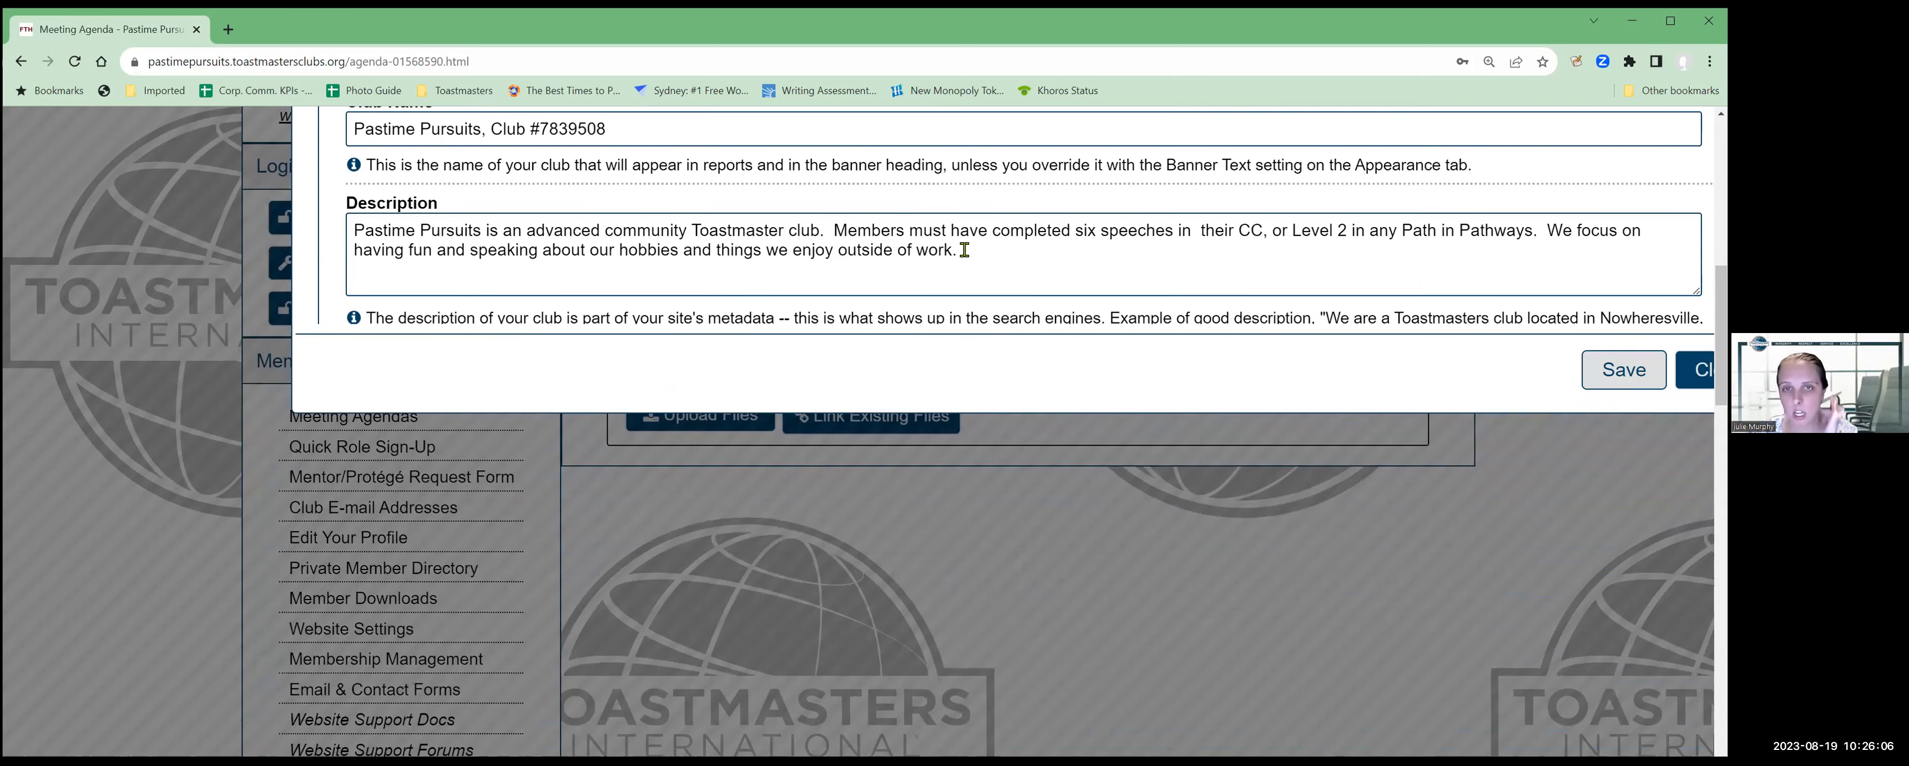
pyautogui.scroll(4, 963, 250)
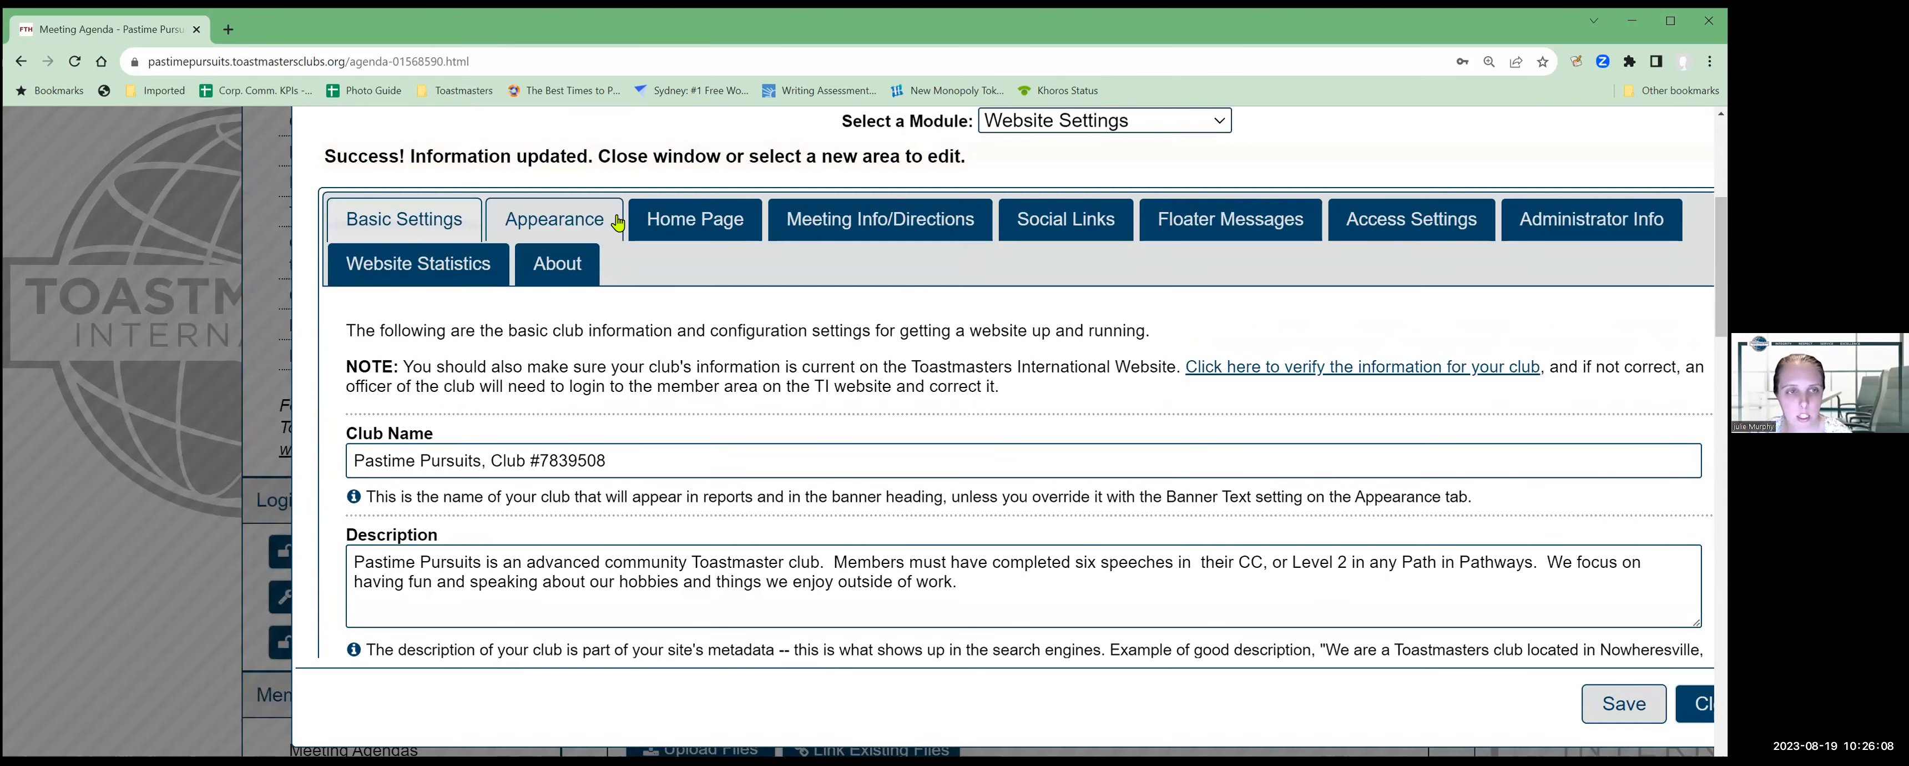
pyautogui.click(571, 222)
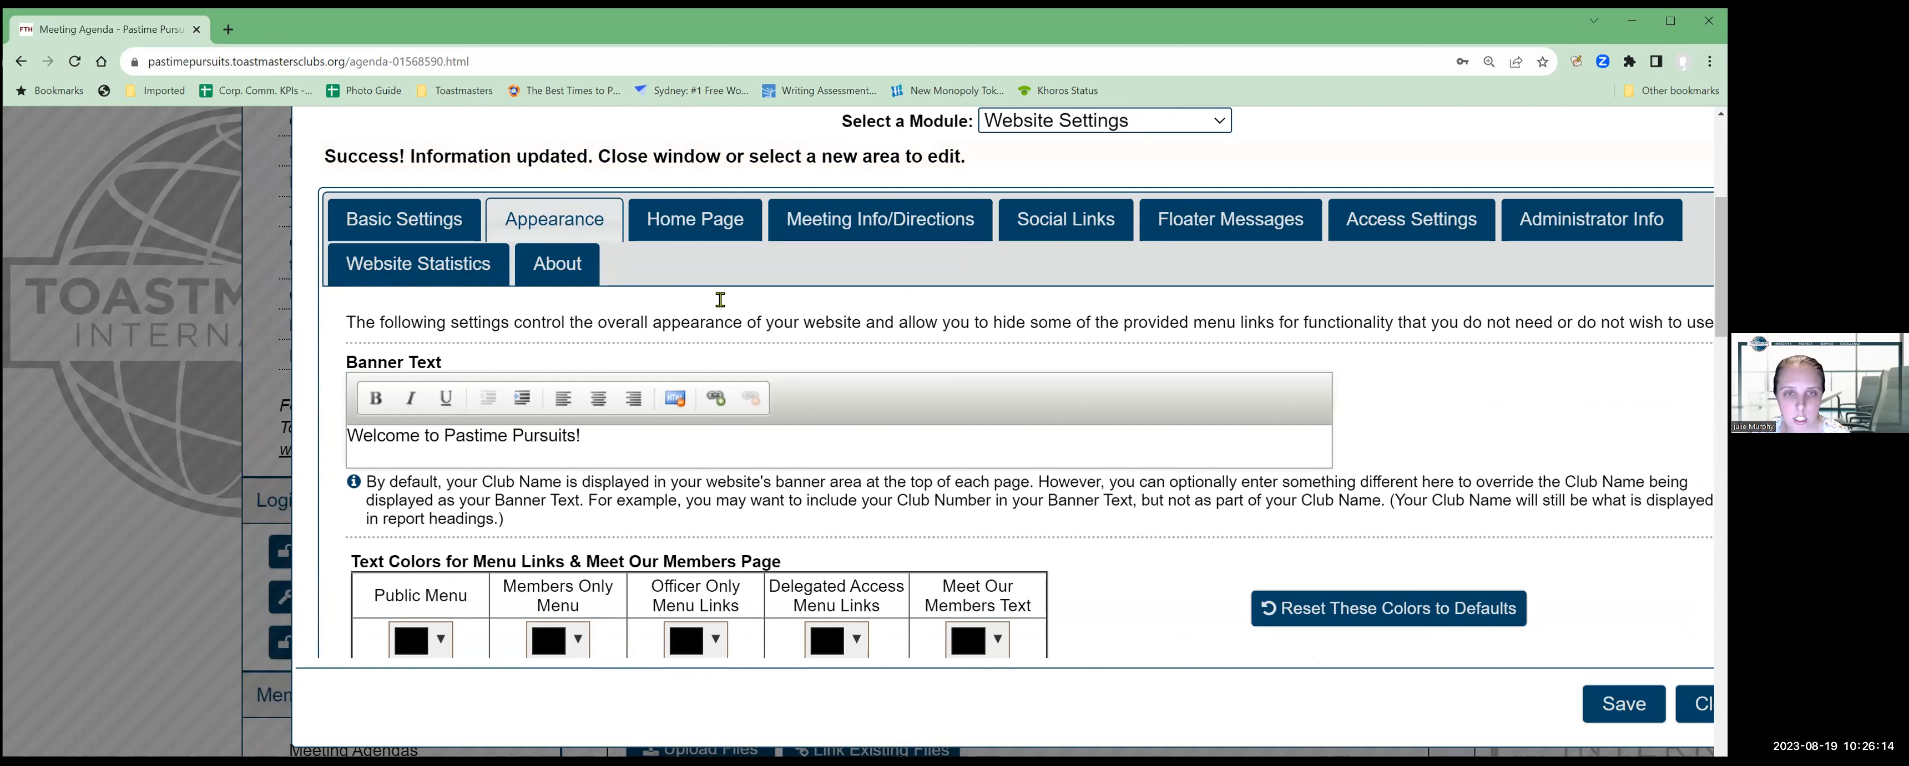
pyautogui.scroll(-5, 842, 360)
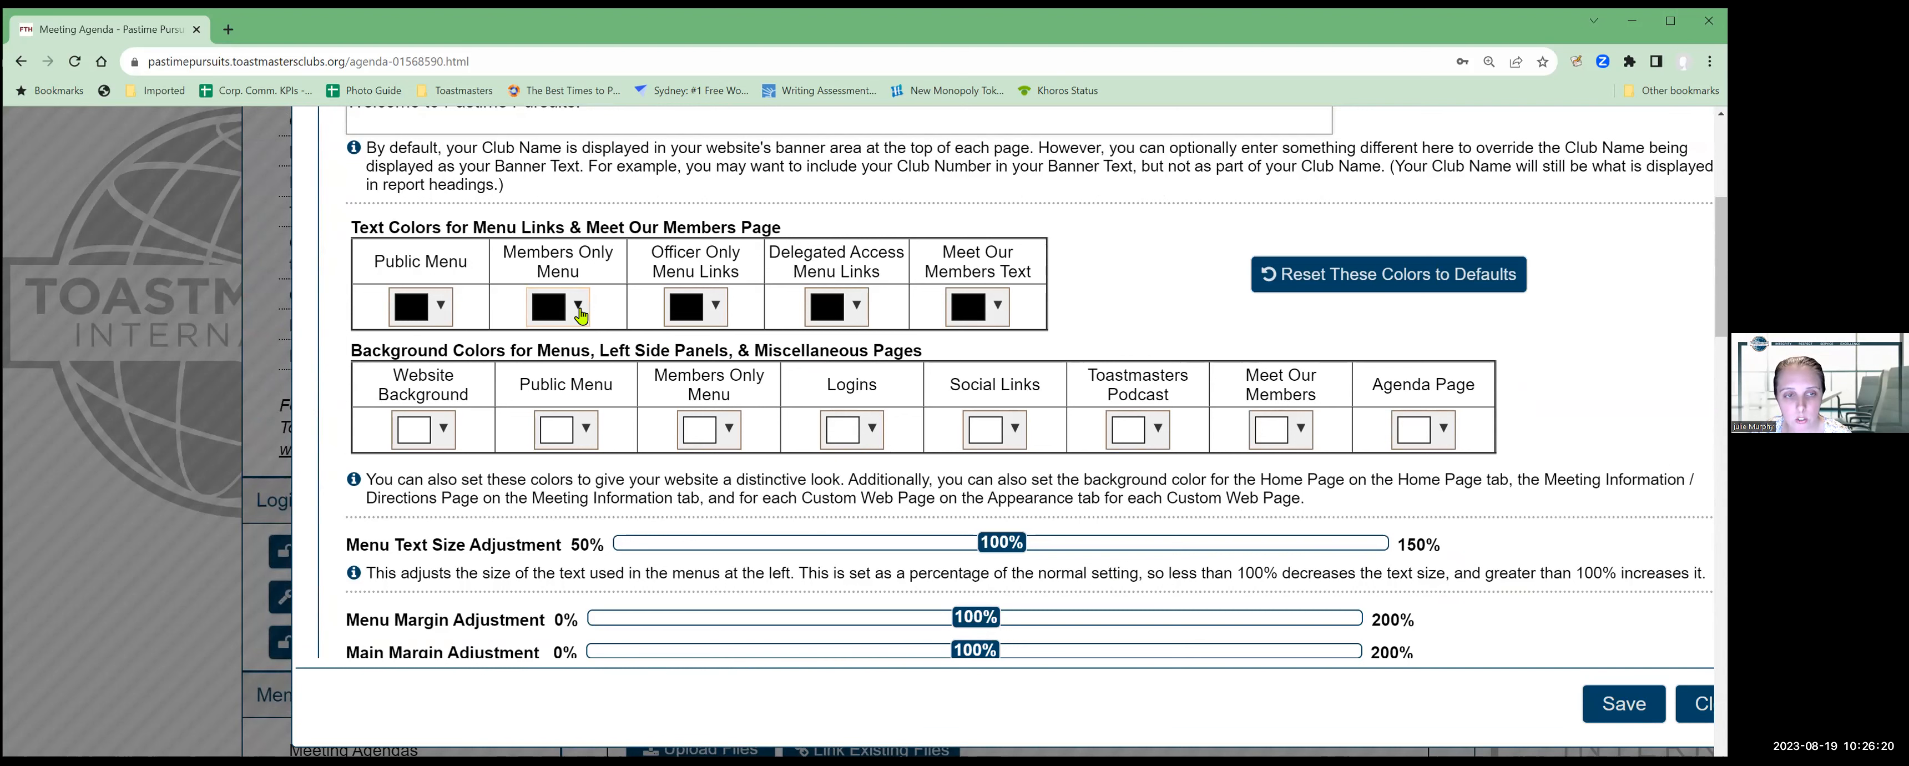
pyautogui.click(578, 307)
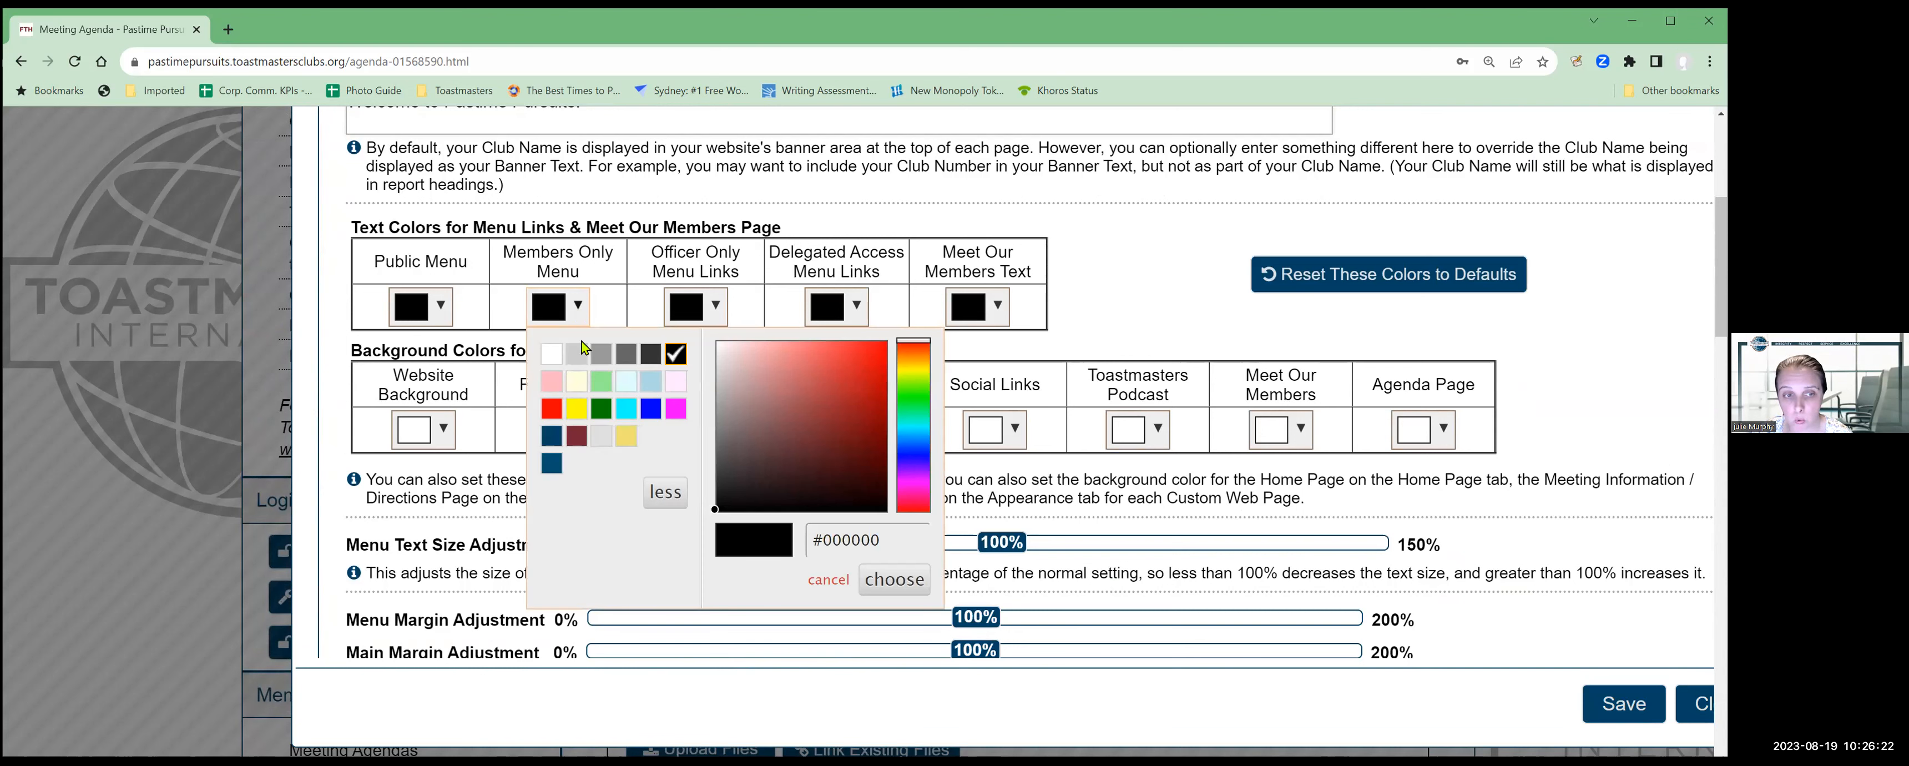
pyautogui.click(550, 439)
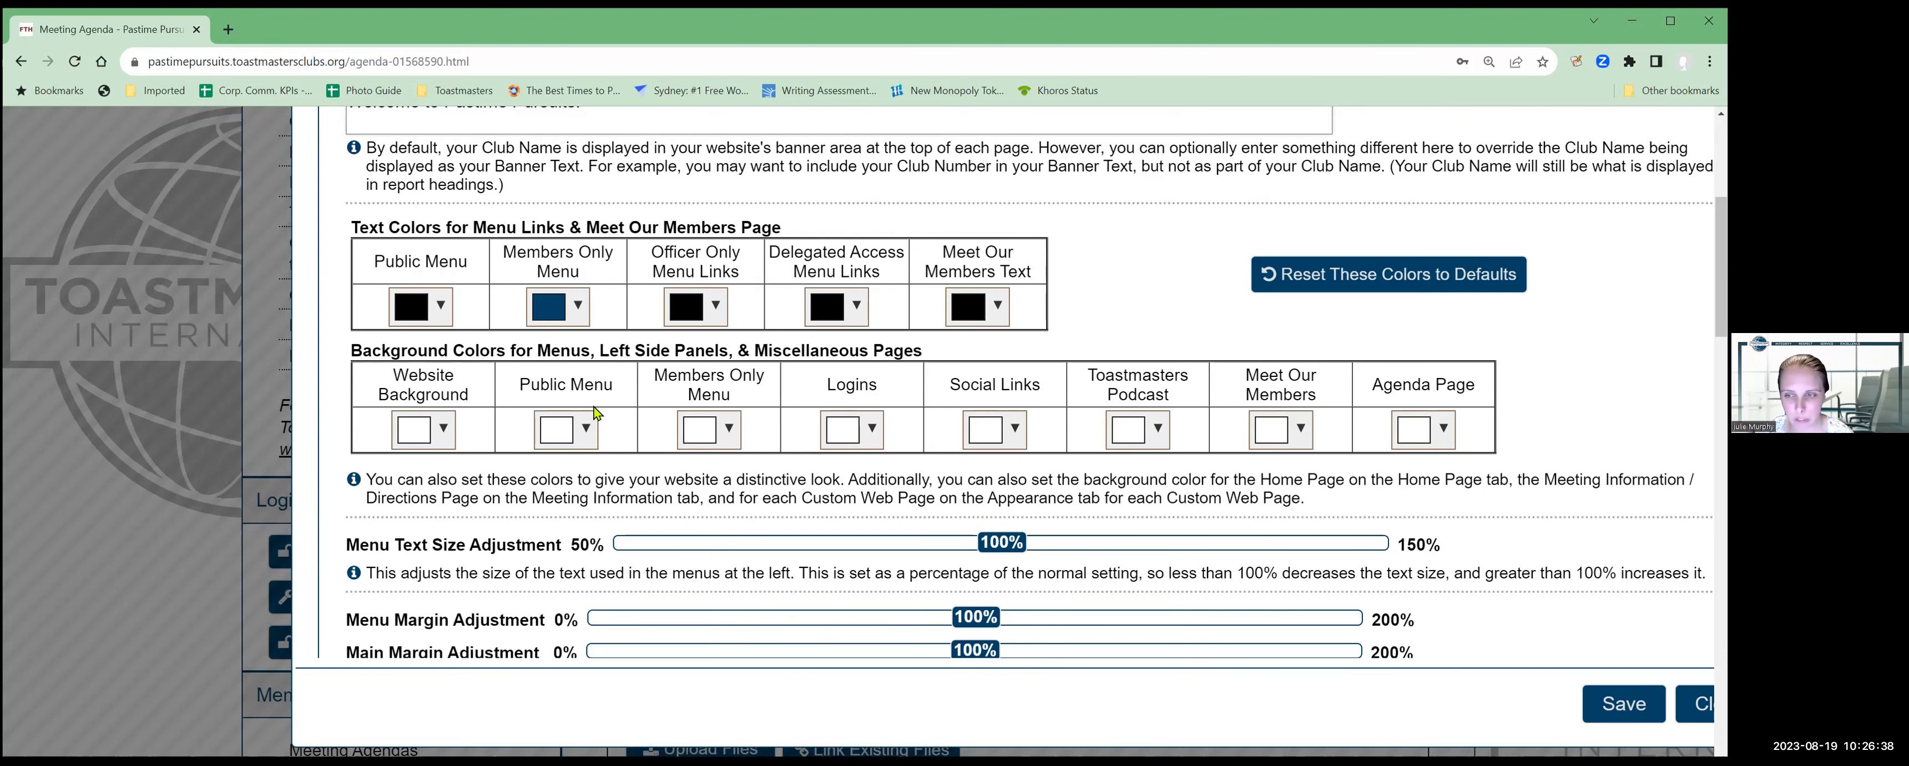
# - Review the remaining Appearance settings: background colors, text size and margin adjustments, menu style choices, background wallpaper and hidden menu links
pyautogui.scroll(-1, 554, 378)
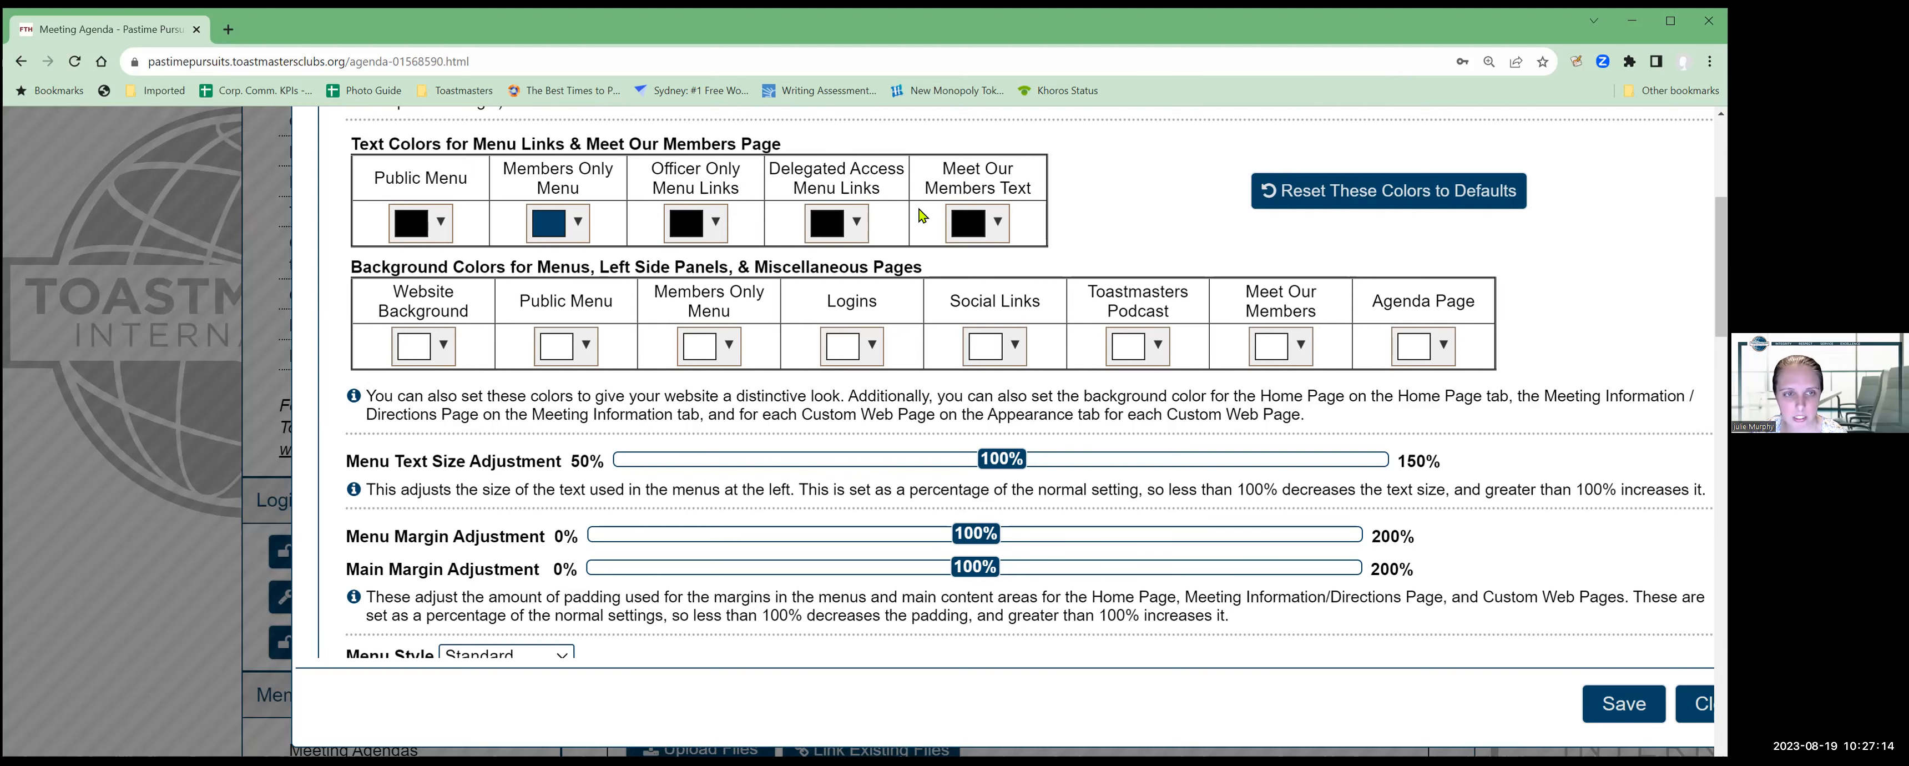
pyautogui.scroll(-2, 967, 237)
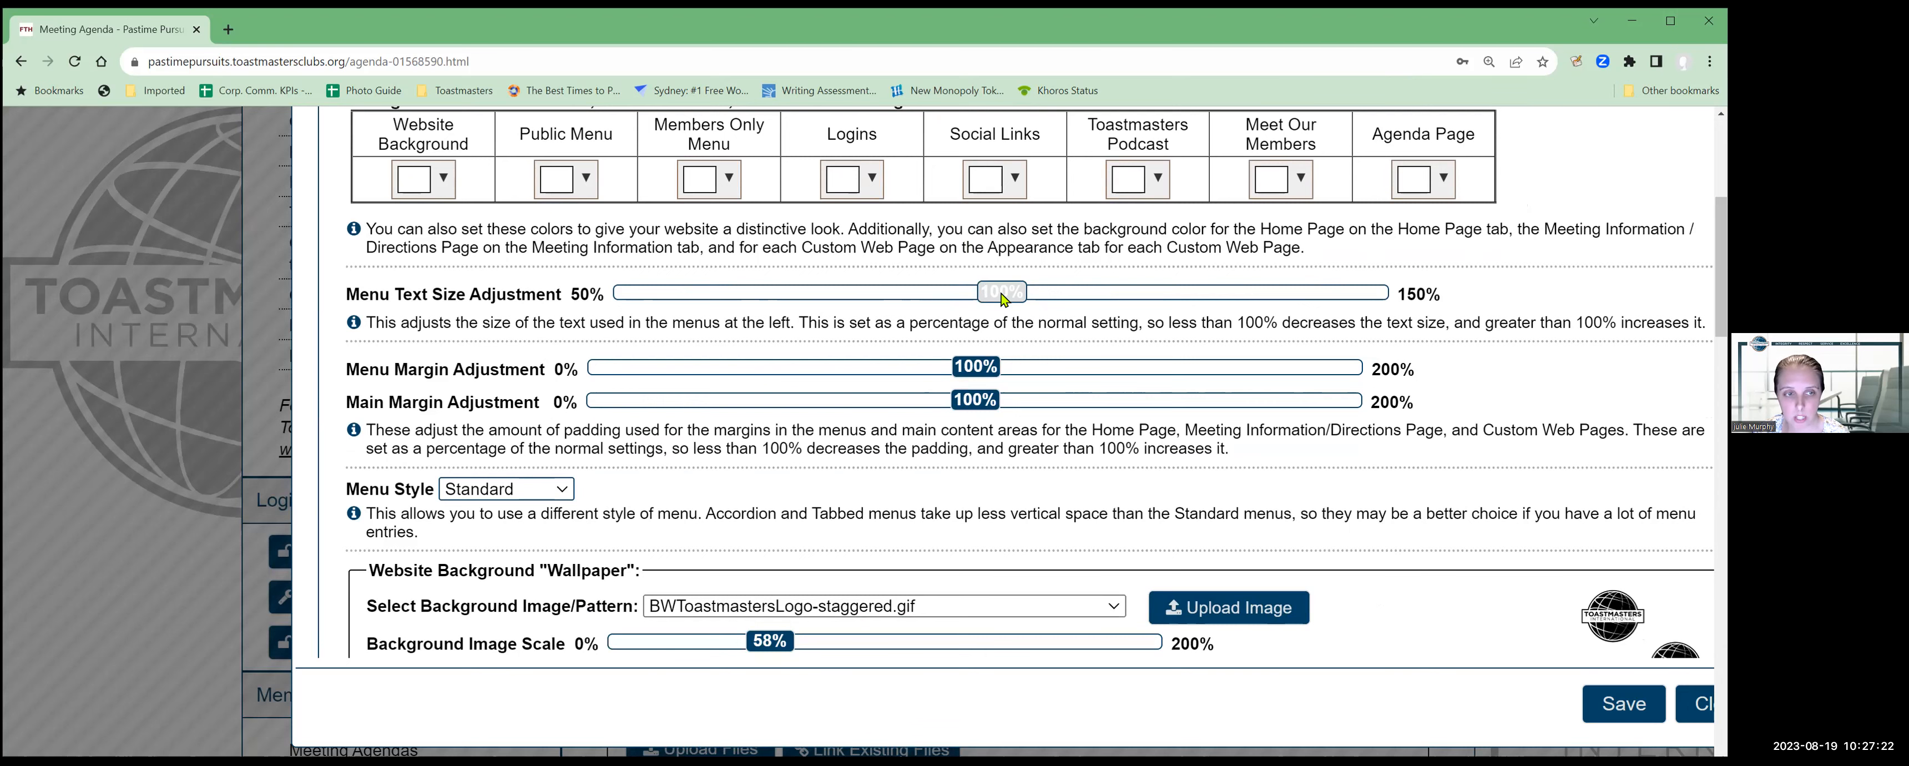
pyautogui.scroll(-3, 1004, 299)
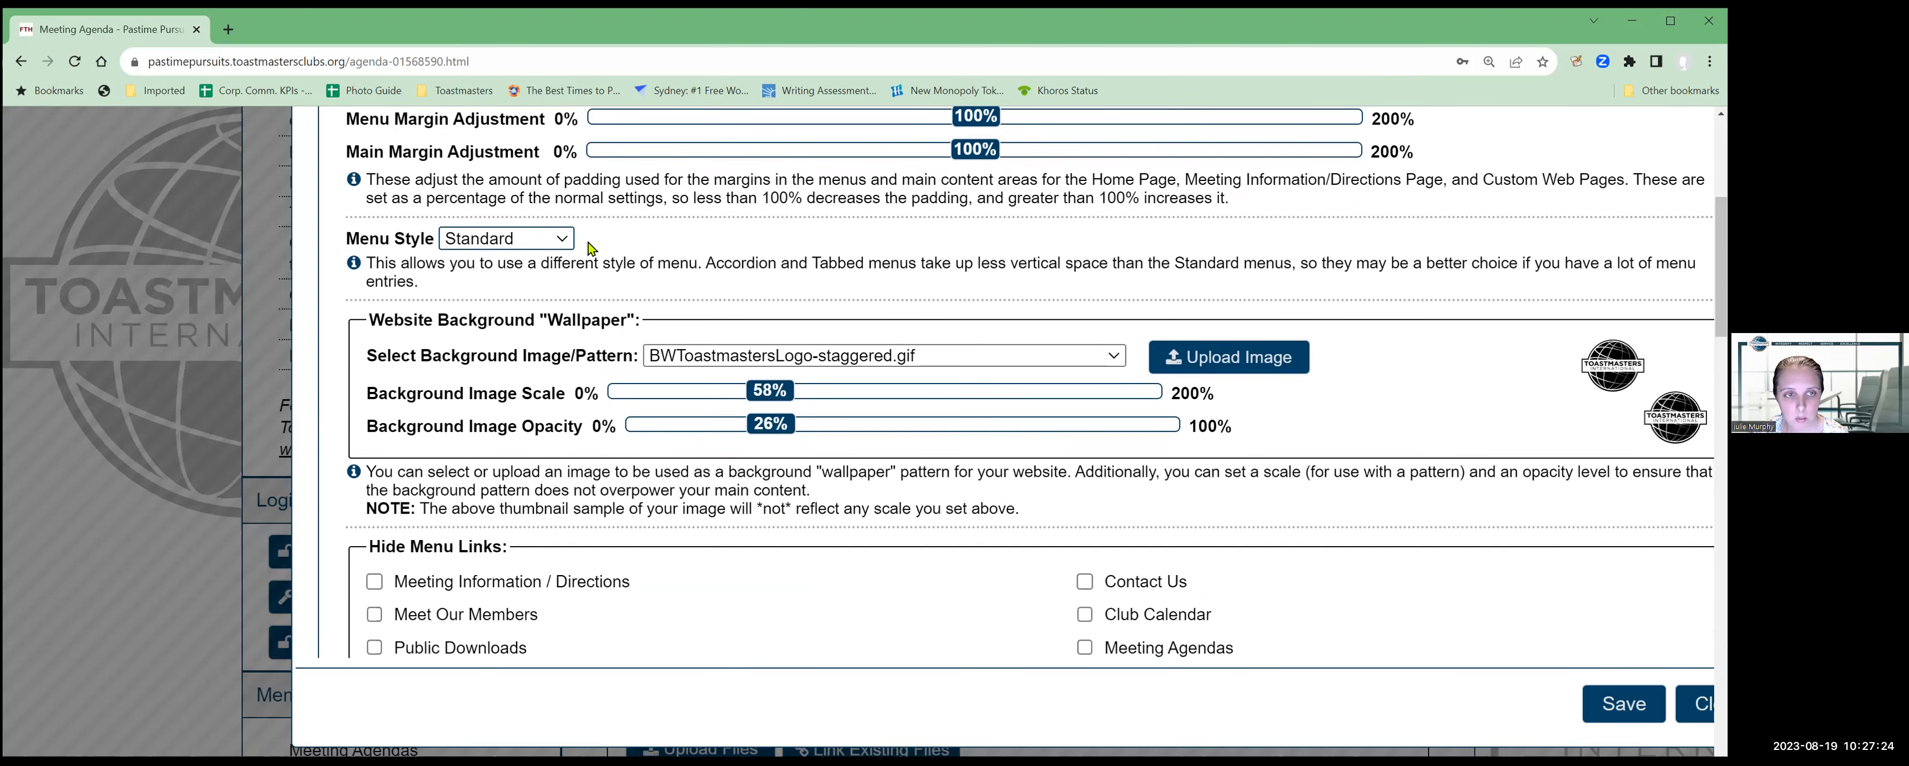
pyautogui.click(567, 244)
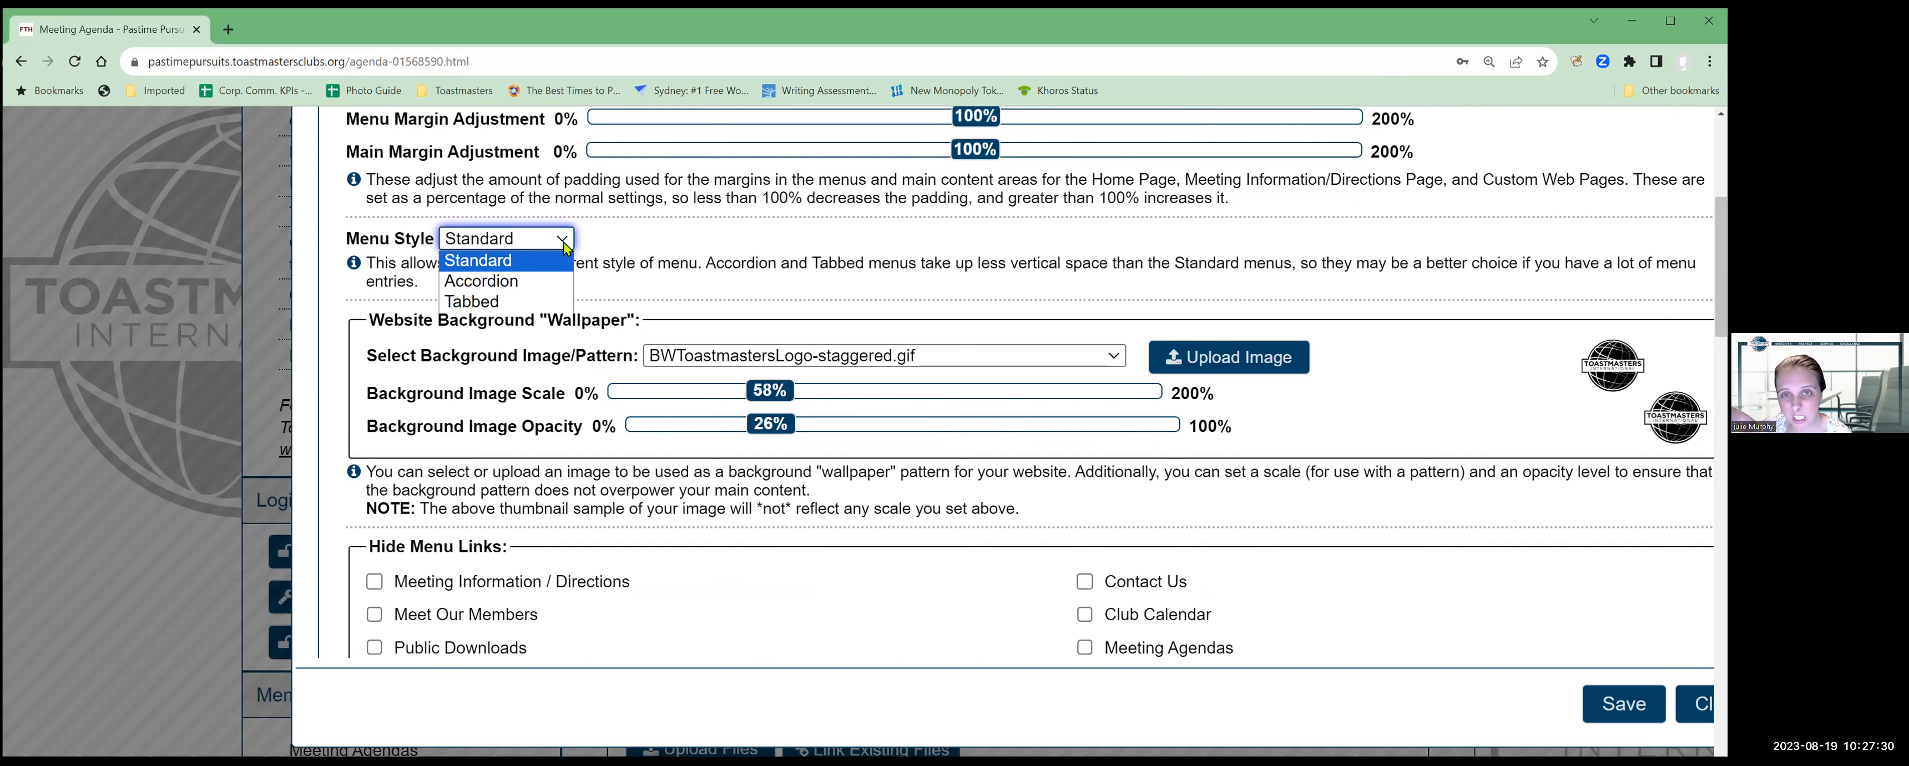
pyautogui.click(819, 264)
pyautogui.scroll(-1, 741, 274)
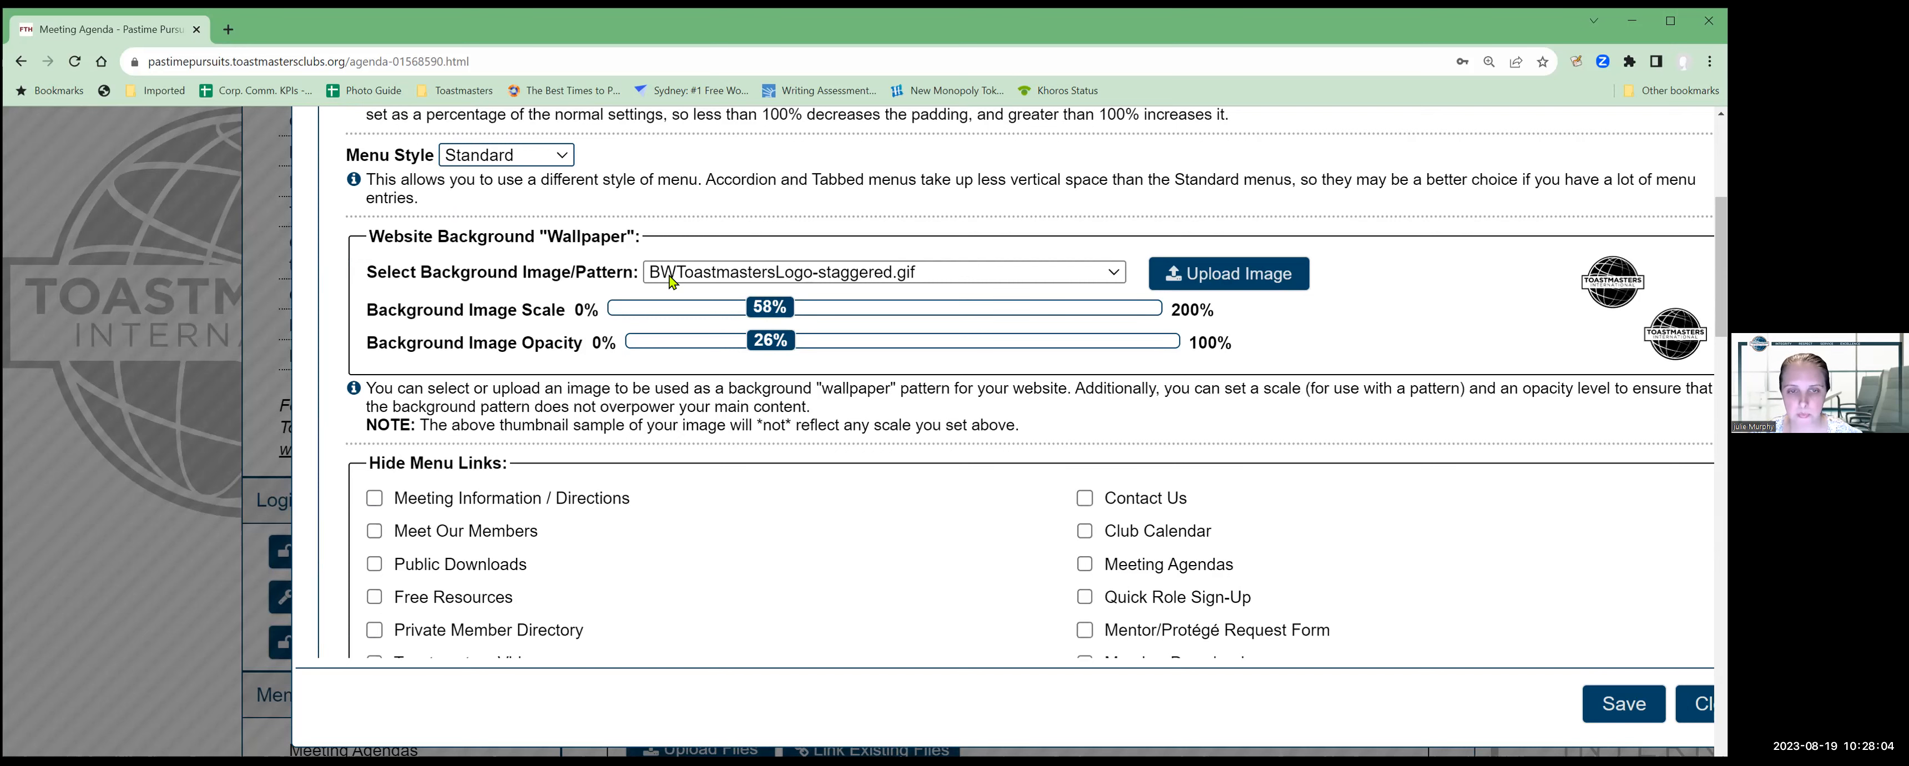
pyautogui.scroll(-3, 673, 282)
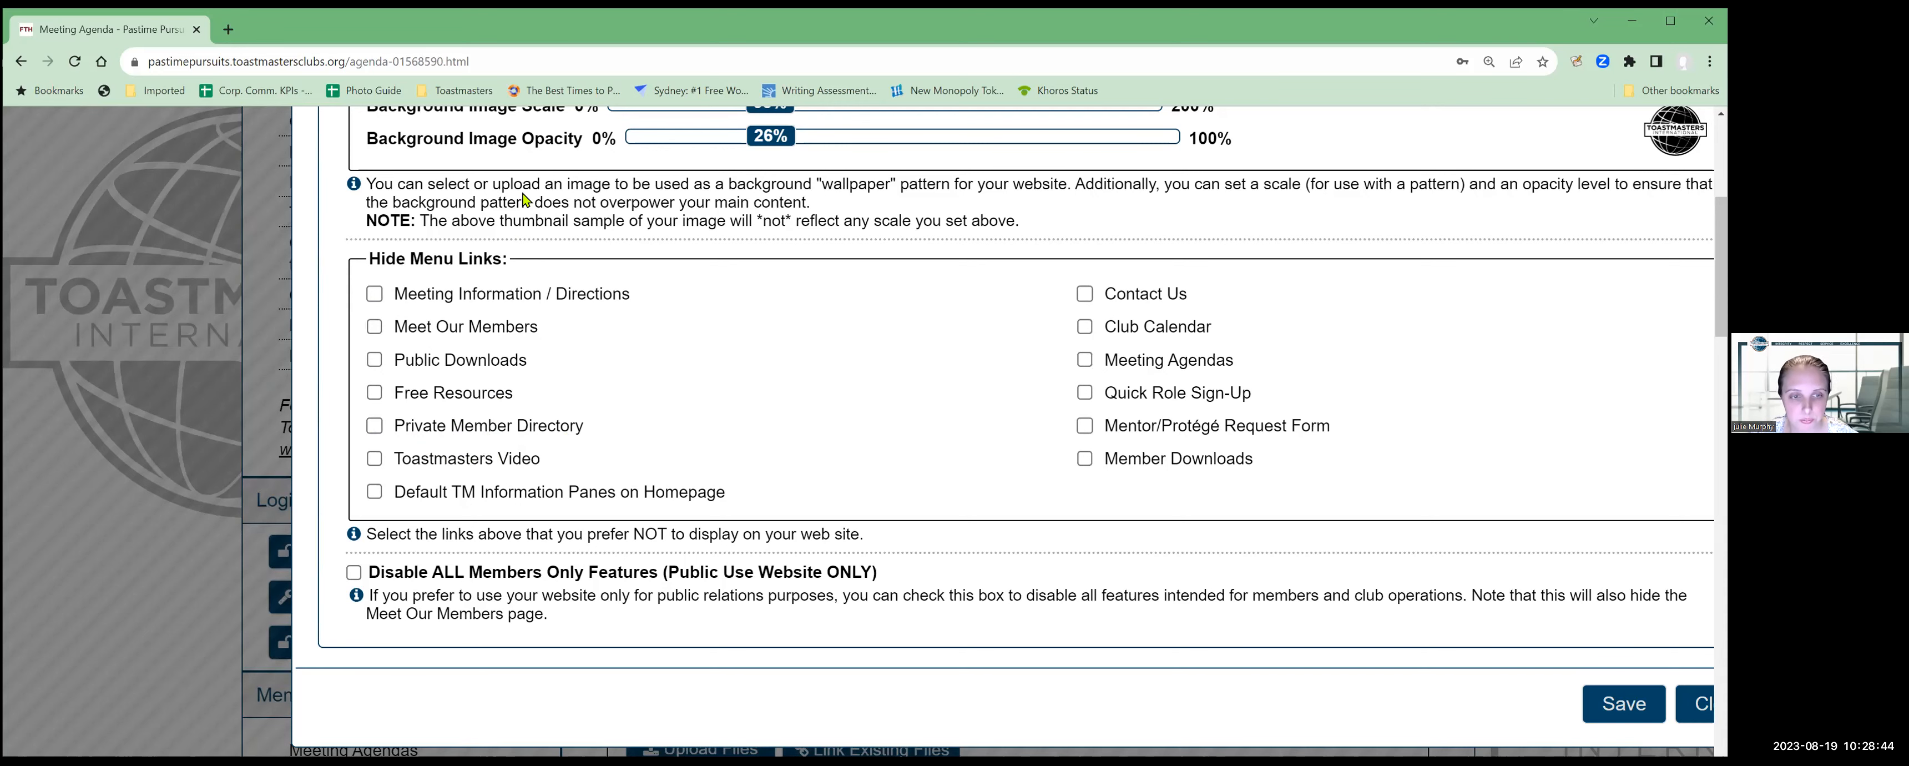
pyautogui.scroll(-1, 581, 333)
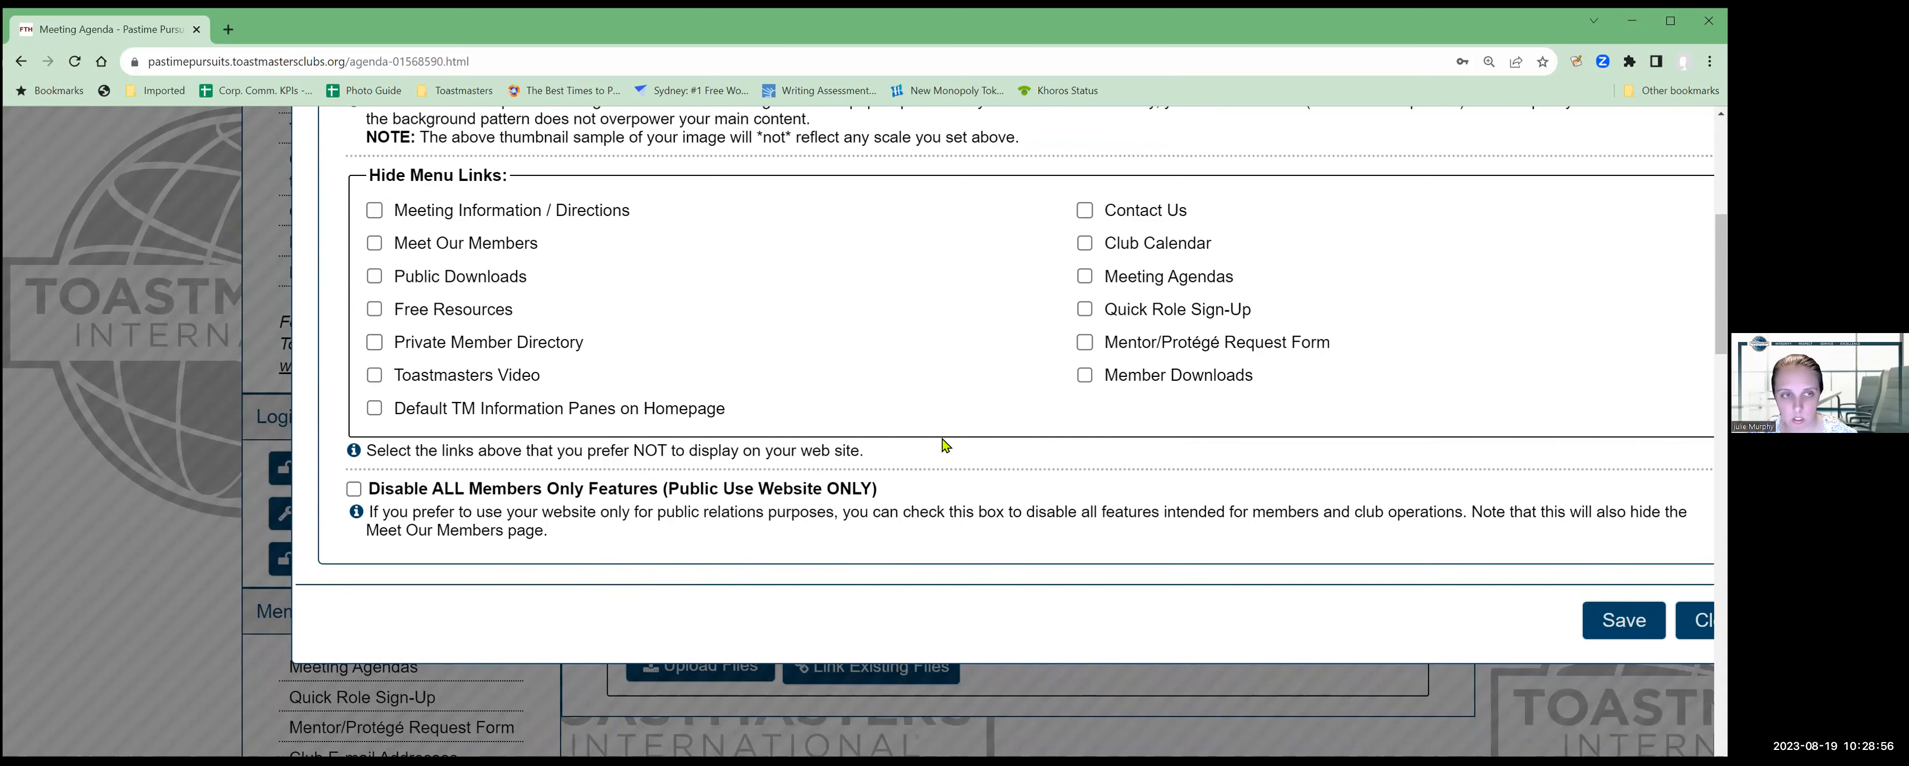
# - Review the website's Home Page settings, covering the main heading and the opening home page content
pyautogui.scroll(10, 945, 444)
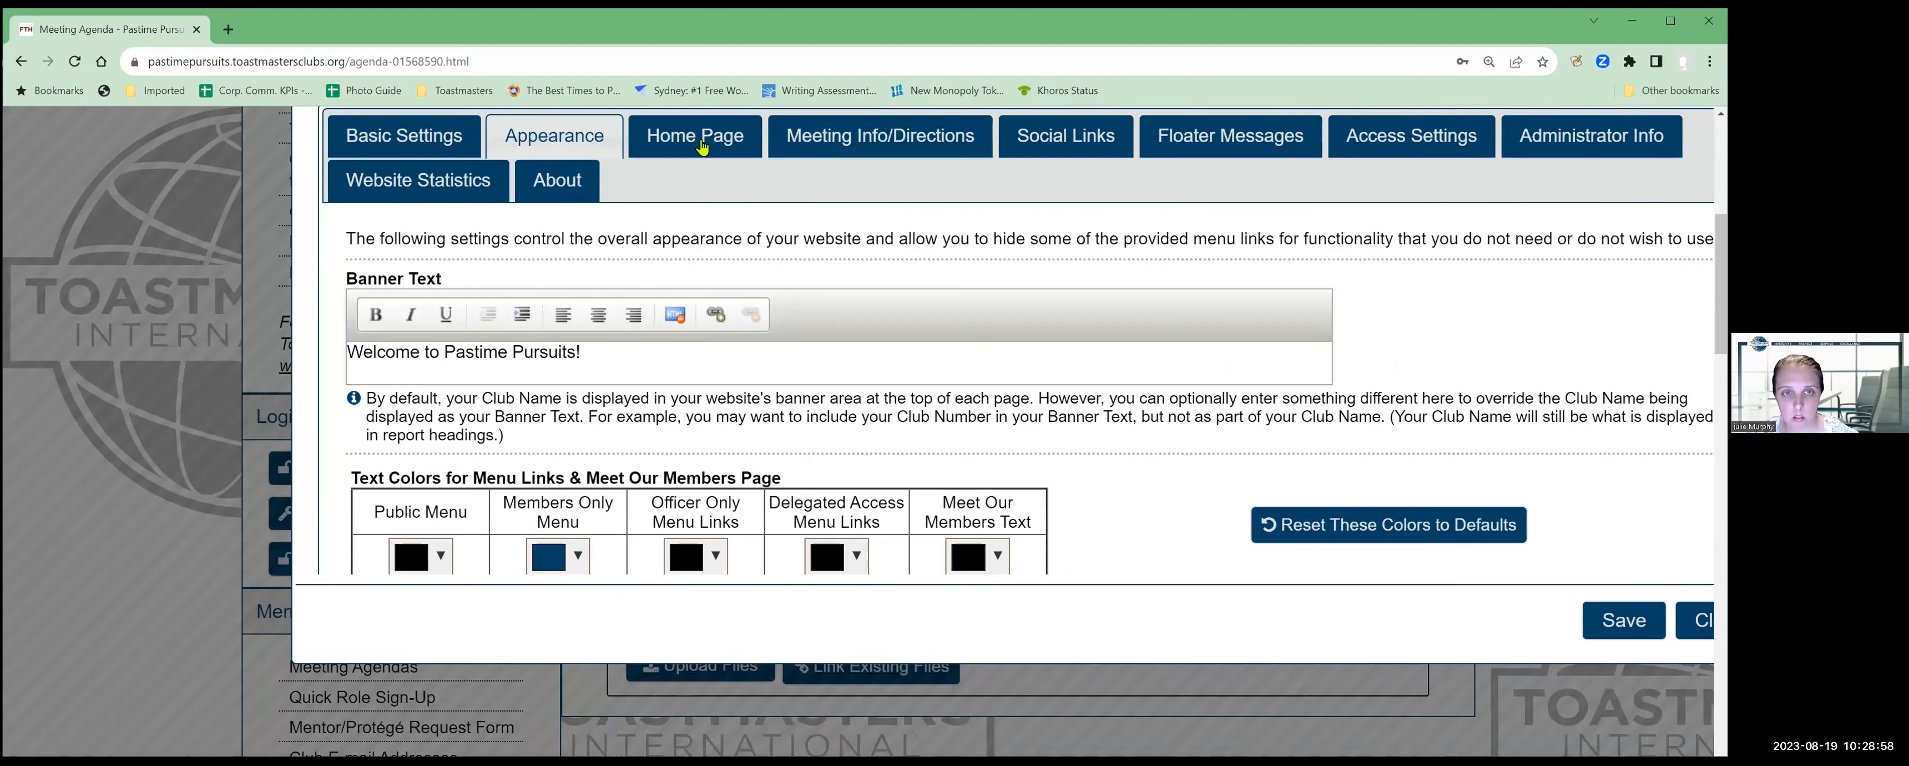
pyautogui.click(700, 146)
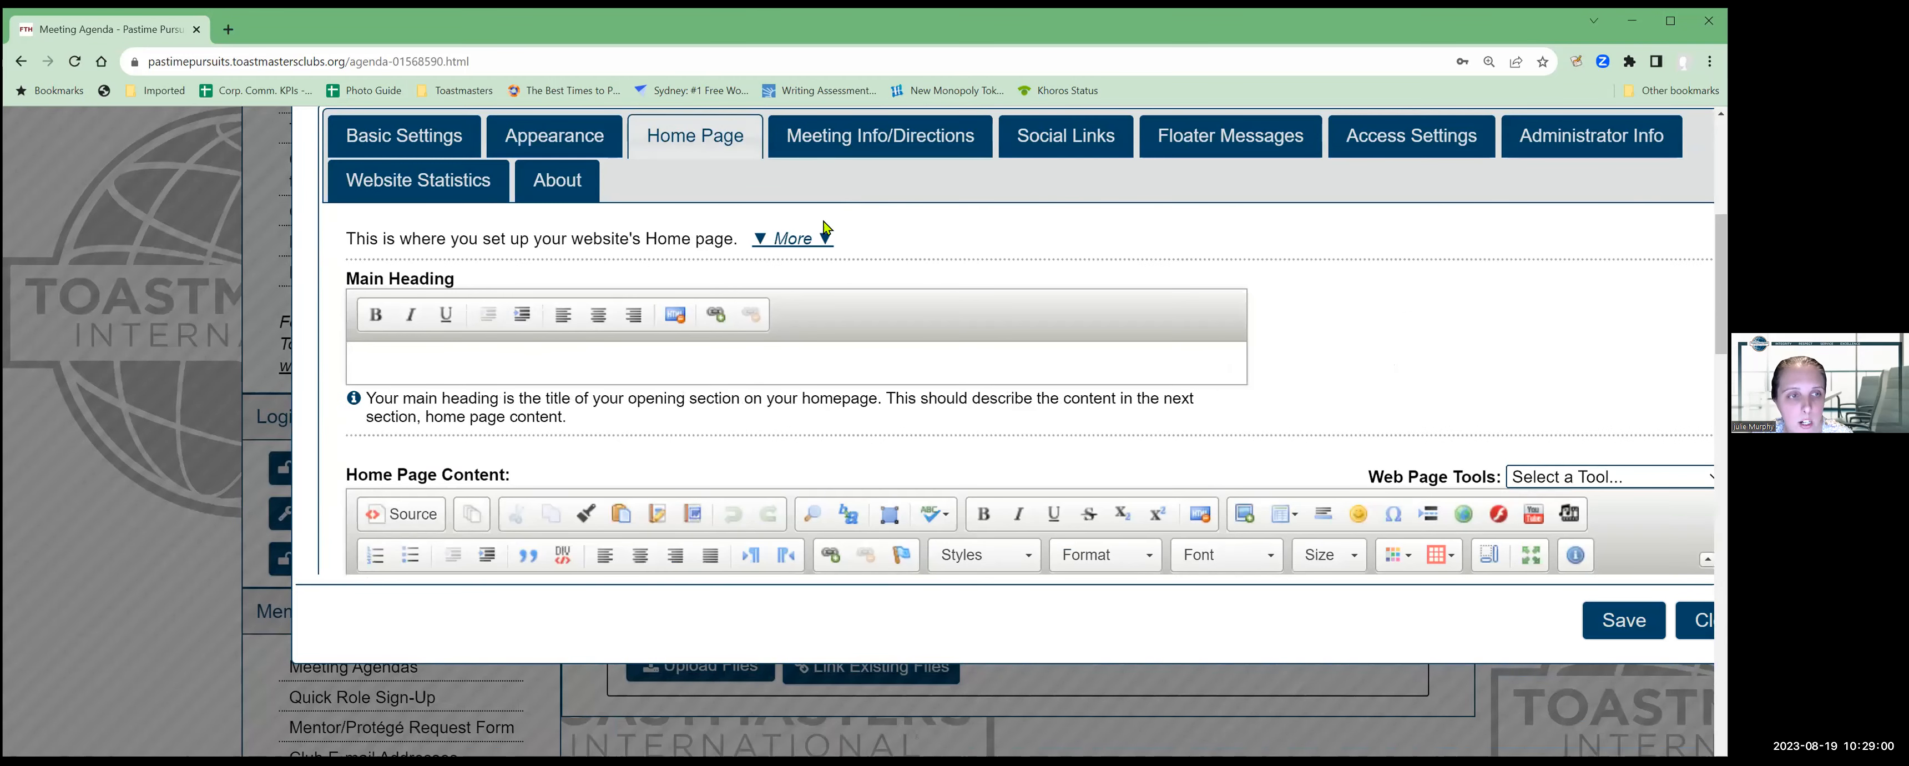
pyautogui.scroll(-1, 925, 386)
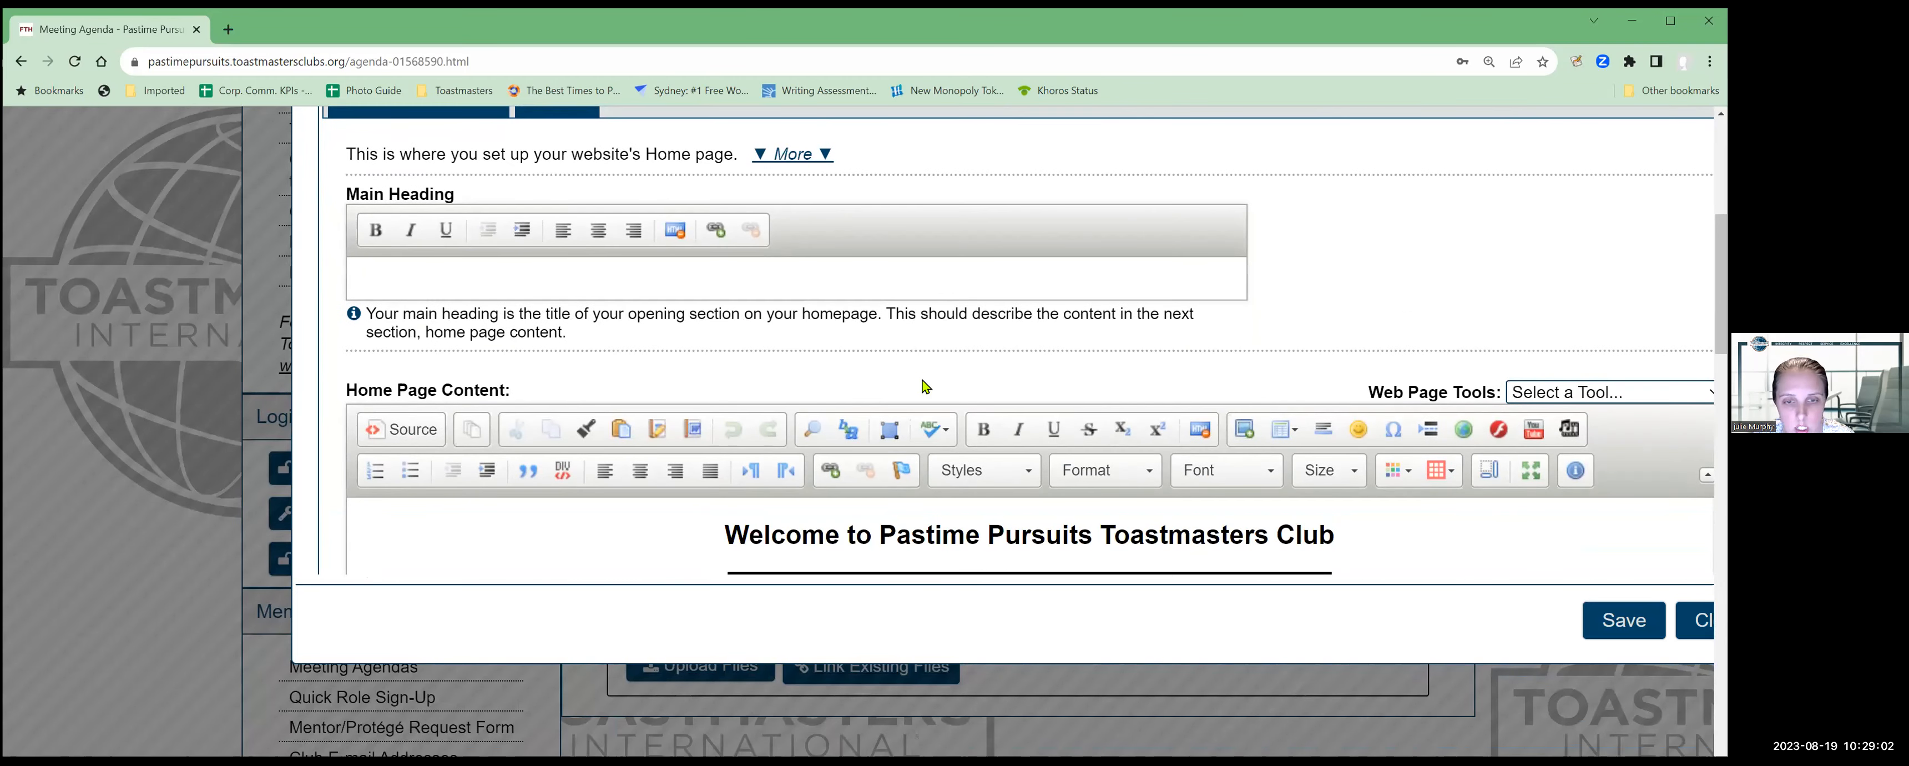
pyautogui.scroll(-6, 925, 386)
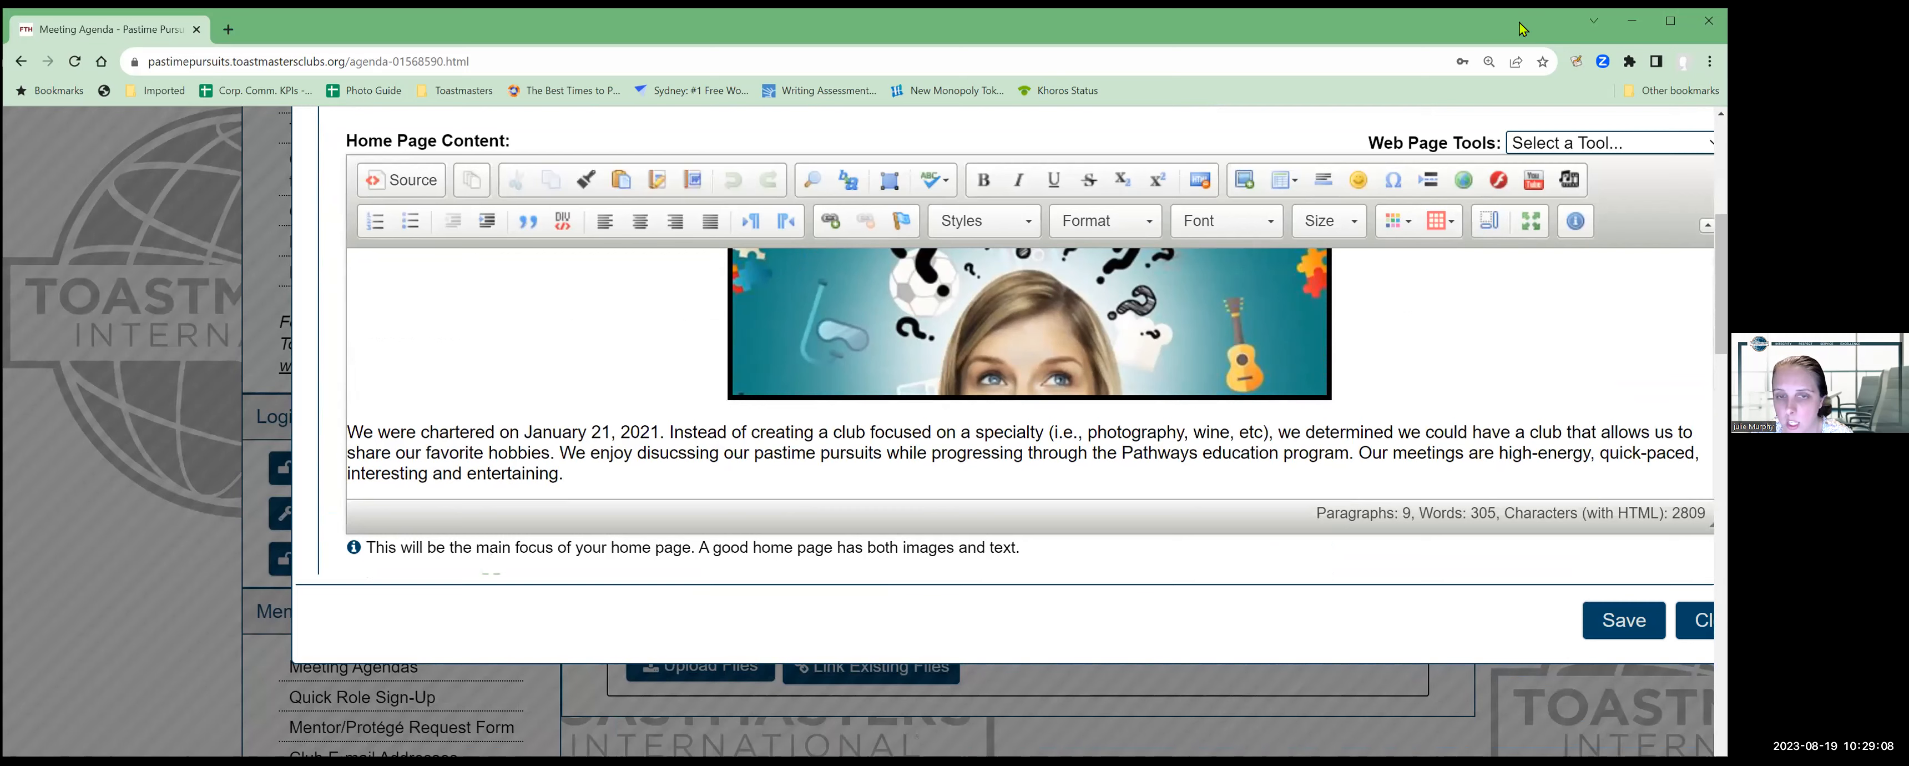
pyautogui.scroll(-5, 1176, 308)
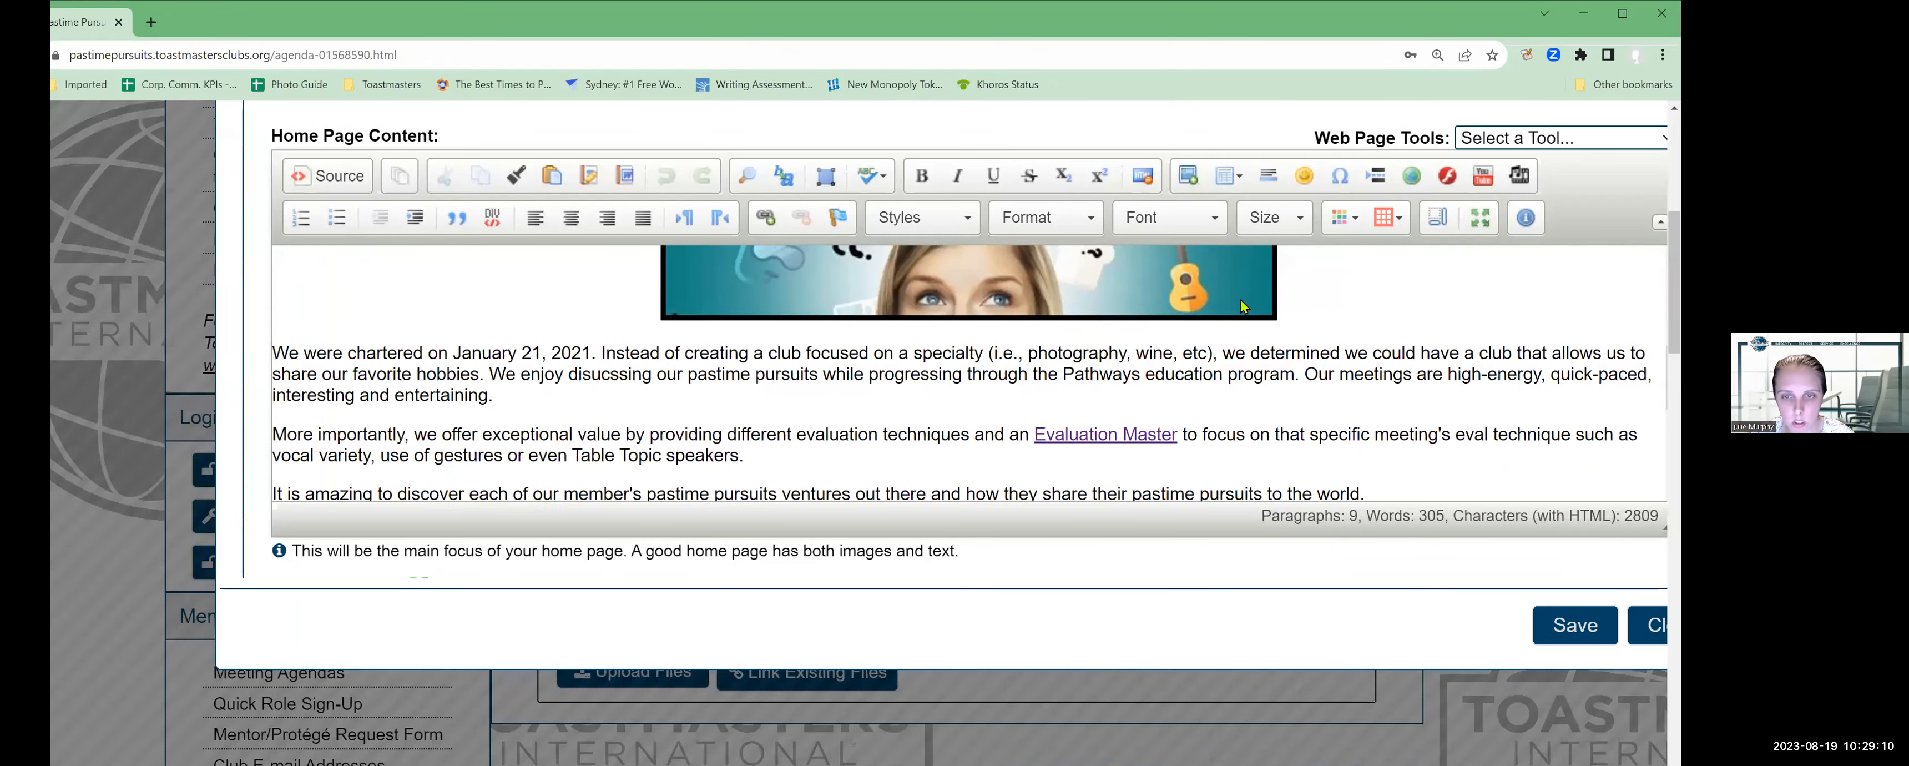
# - Insert a blank line after the past evaluation techniques link line in the Home Page Content
pyautogui.scroll(-4, 1240, 298)
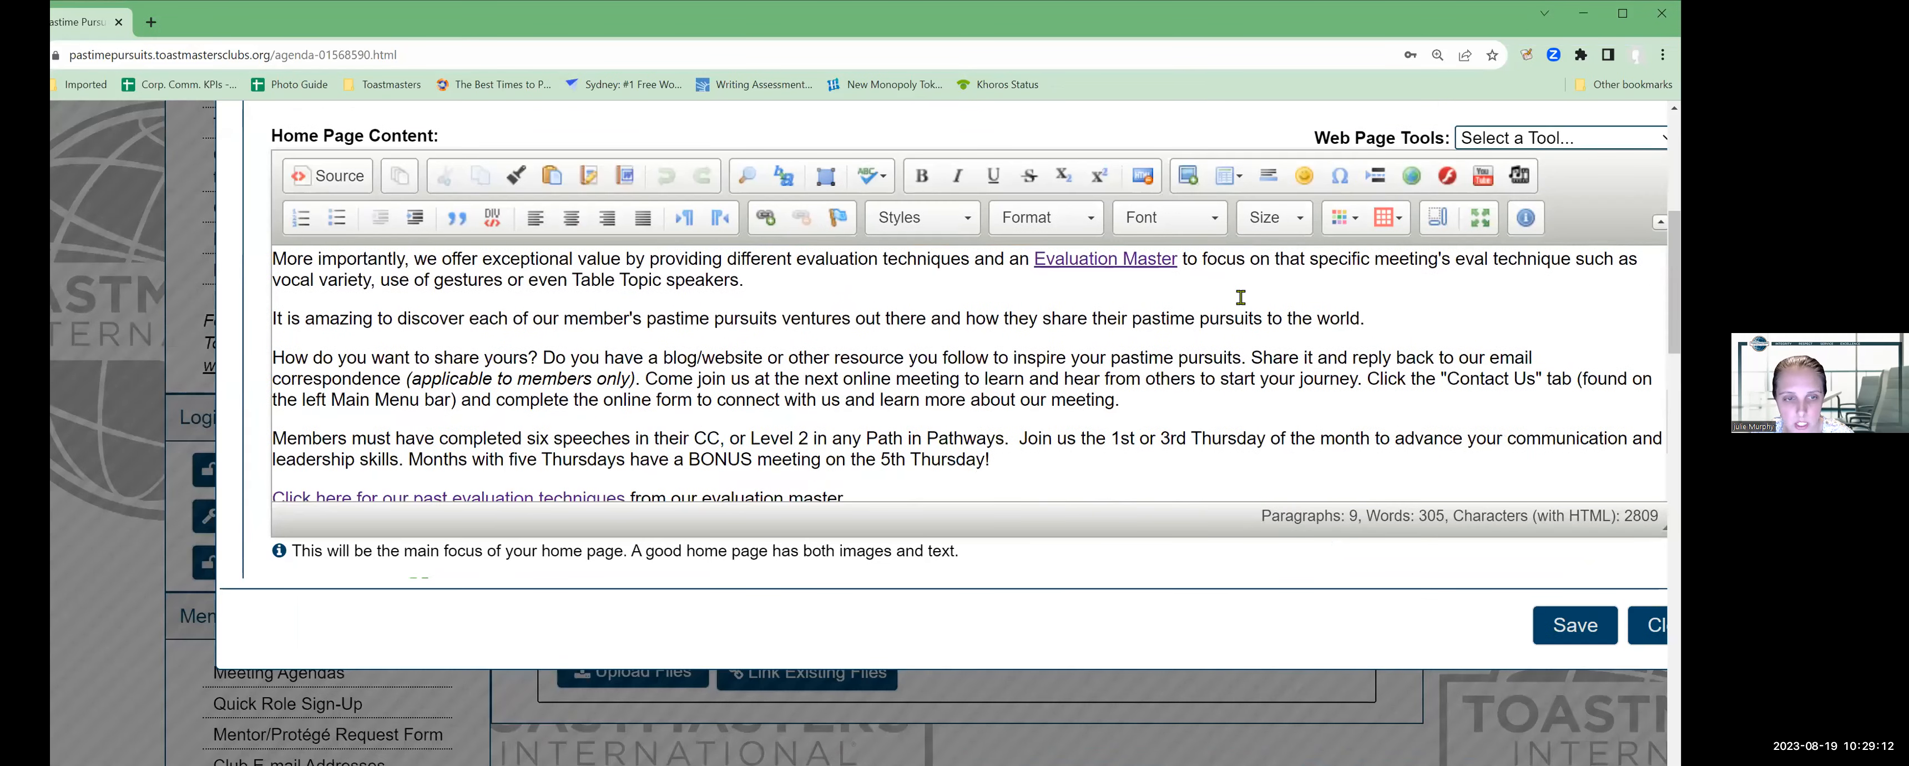
pyautogui.click(917, 416)
pyautogui.press('Return')
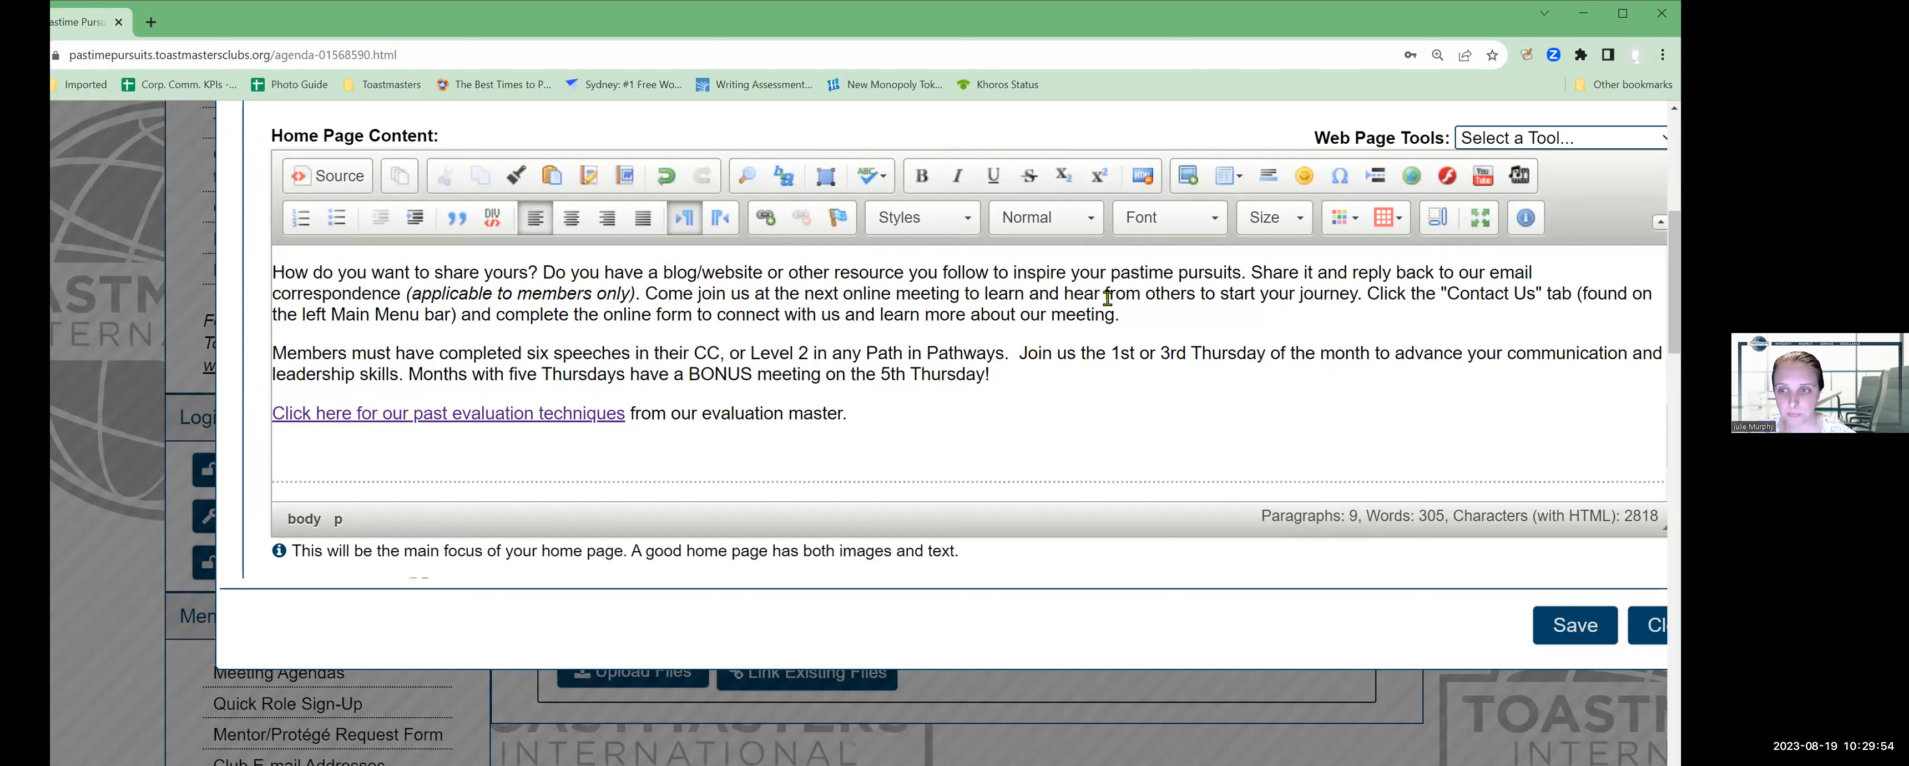
# - Review the rest of the Home Page settings: upcoming meeting date, guest note, reference notes and background color
pyautogui.scroll(-1, 1107, 297)
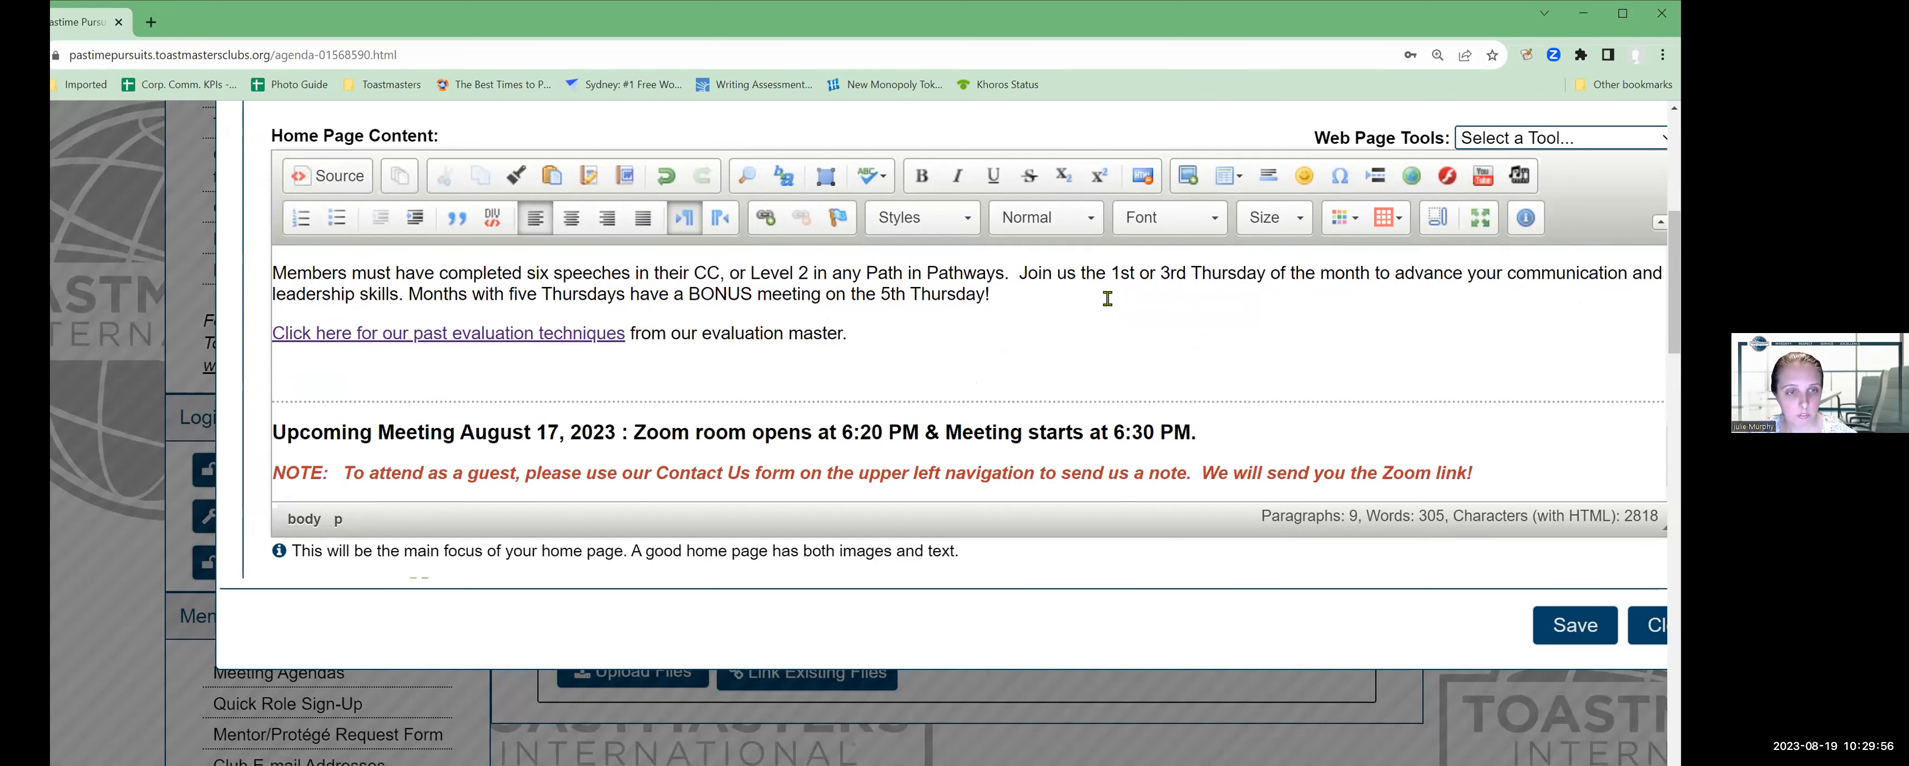
pyautogui.scroll(-1, 1107, 298)
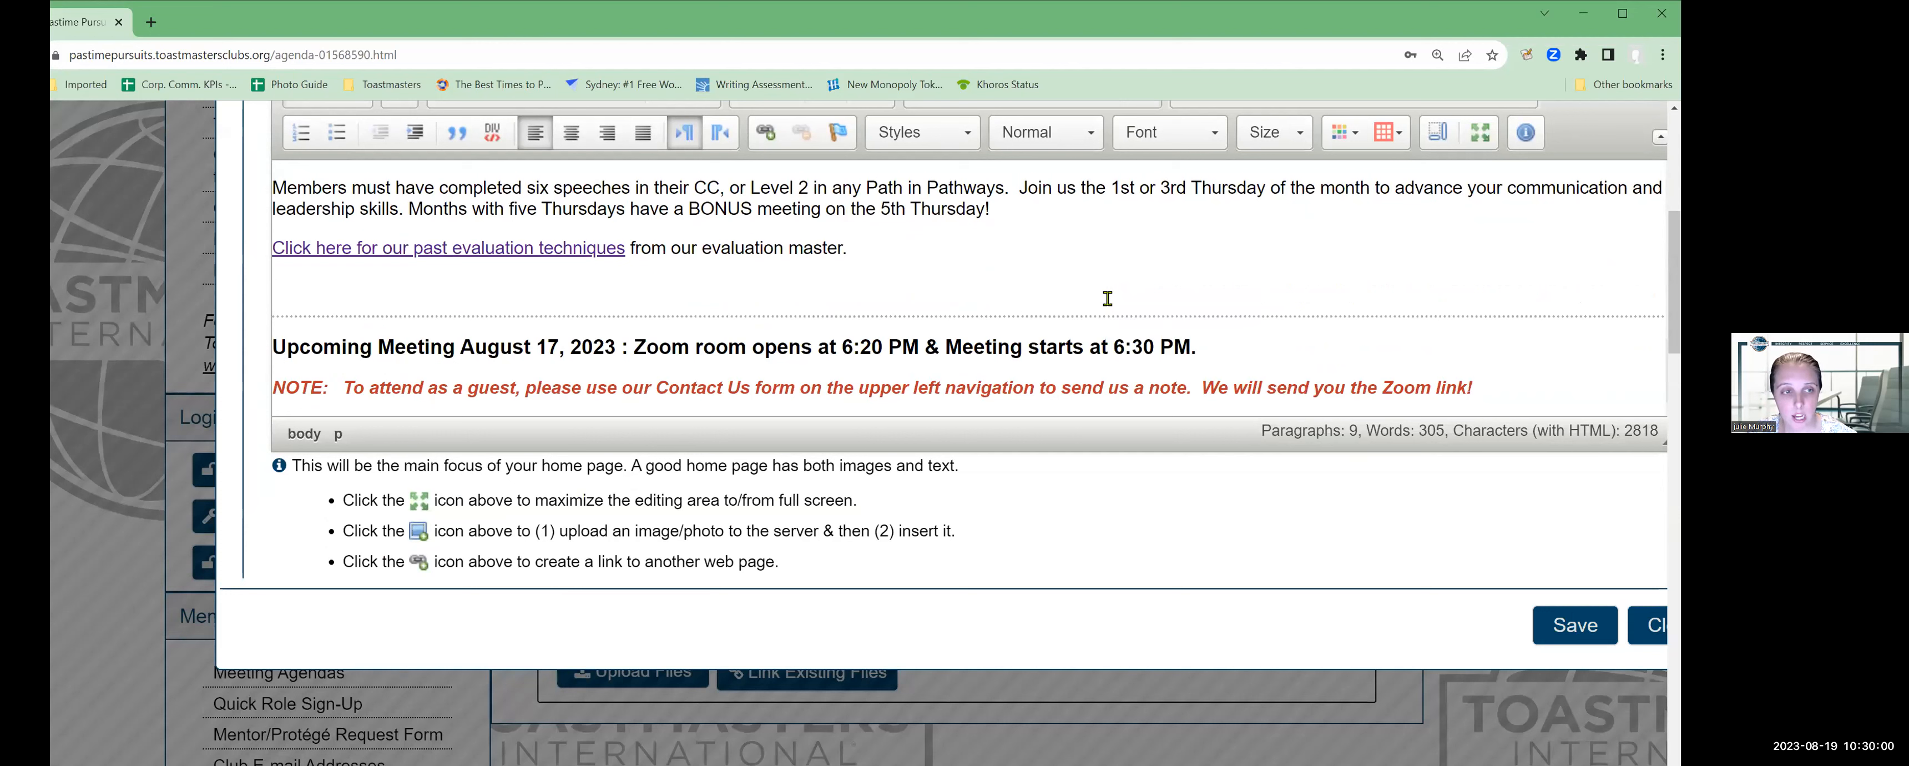
pyautogui.click(545, 346)
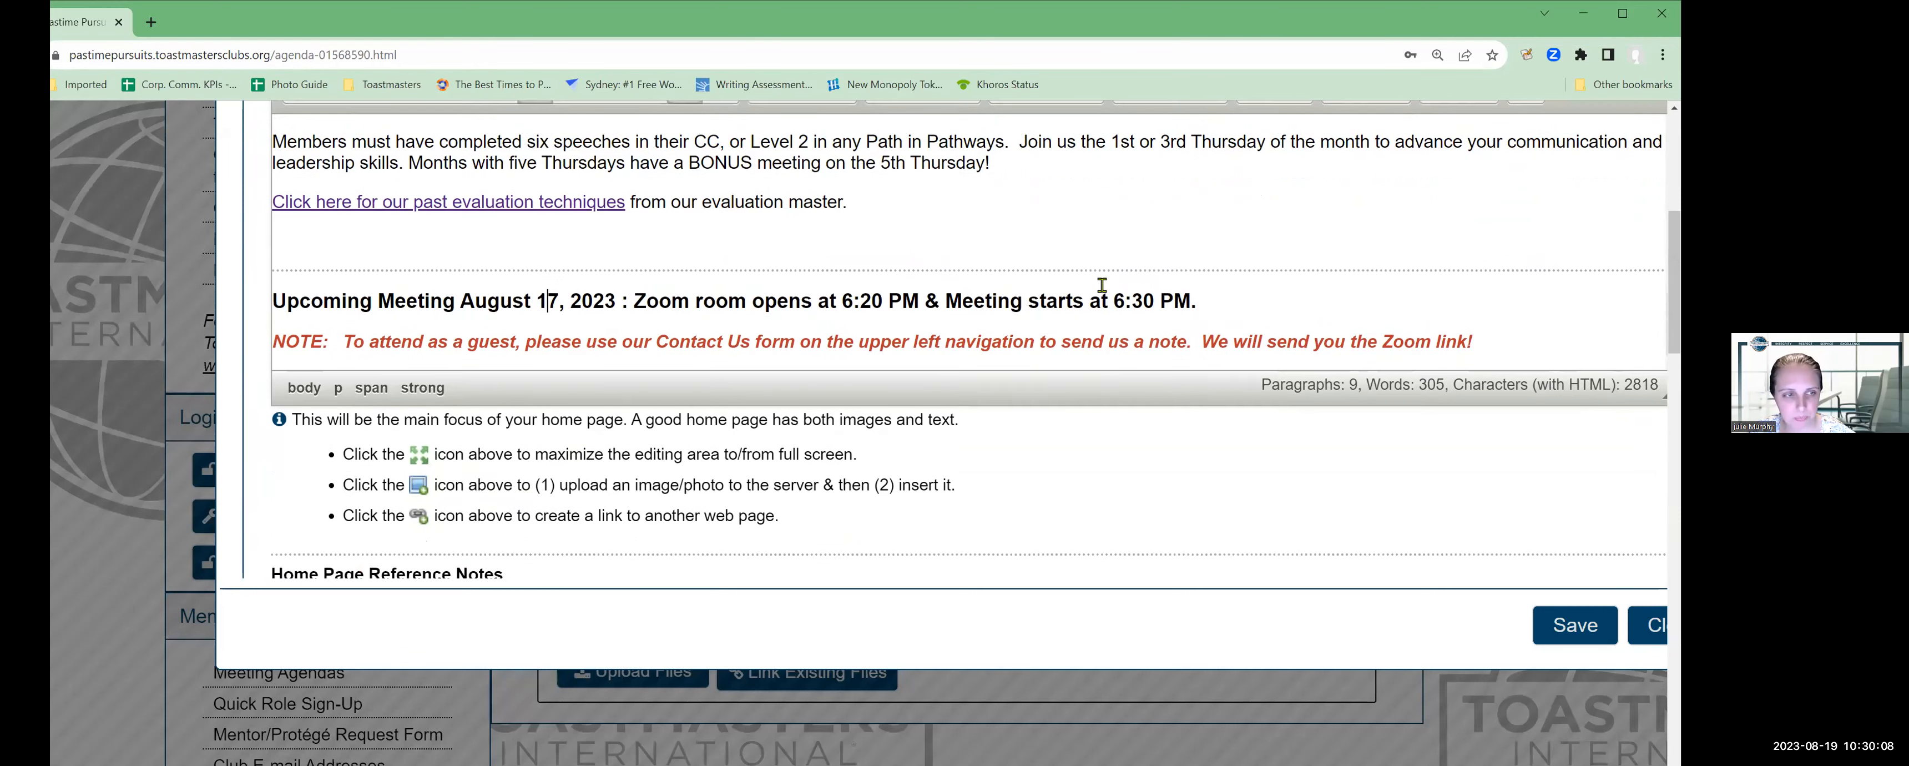
pyautogui.scroll(-1, 1097, 283)
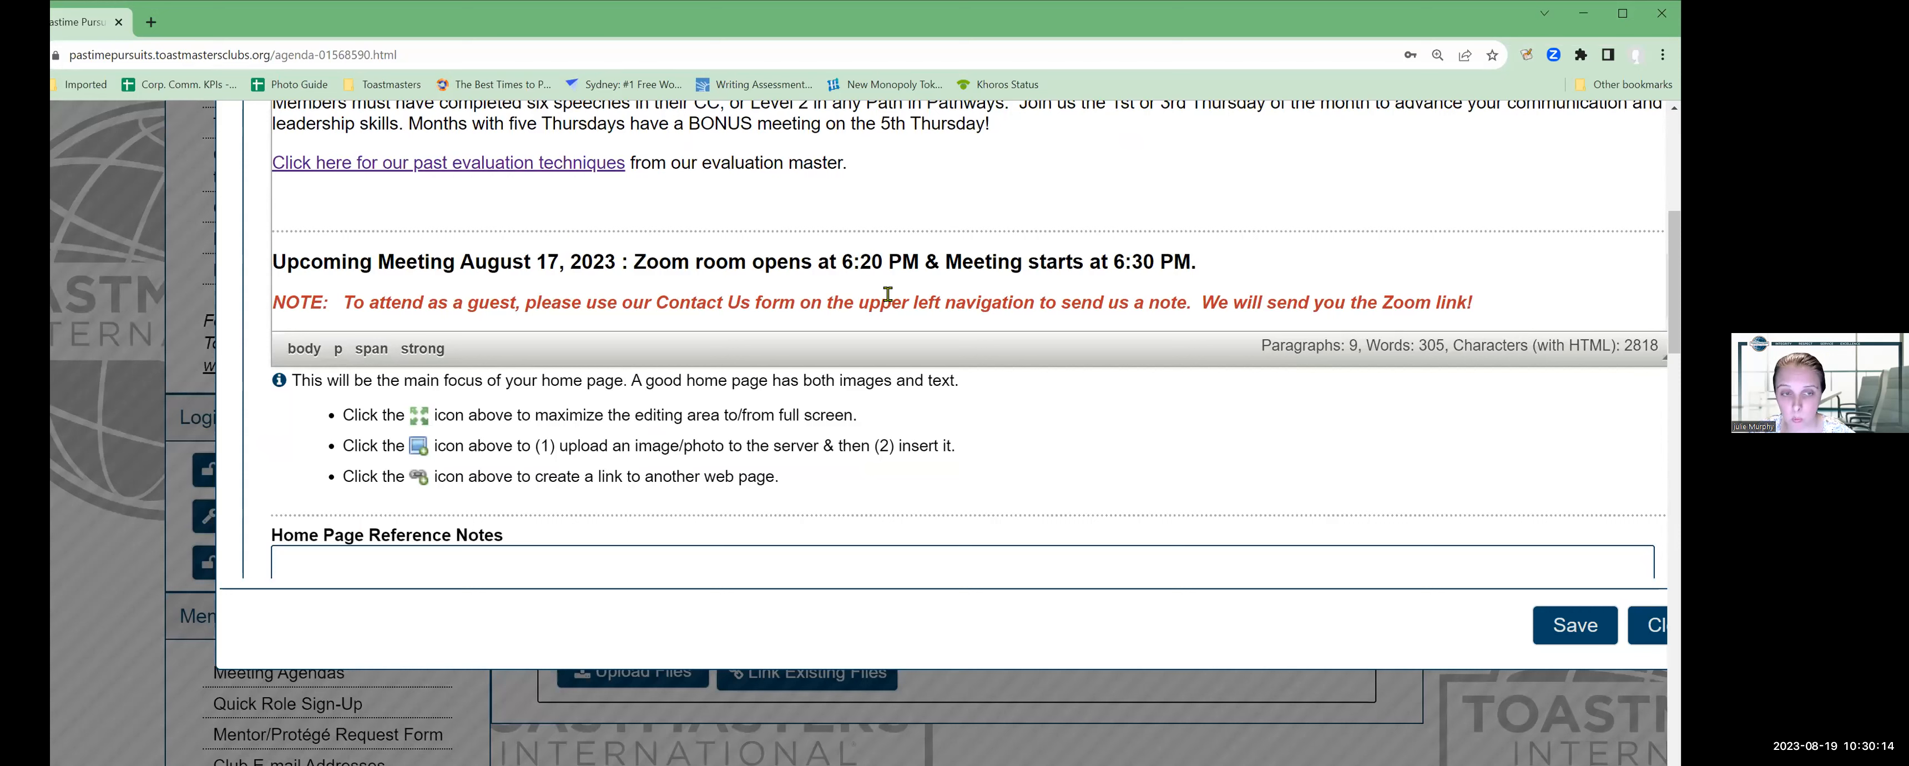
pyautogui.scroll(-2, 889, 296)
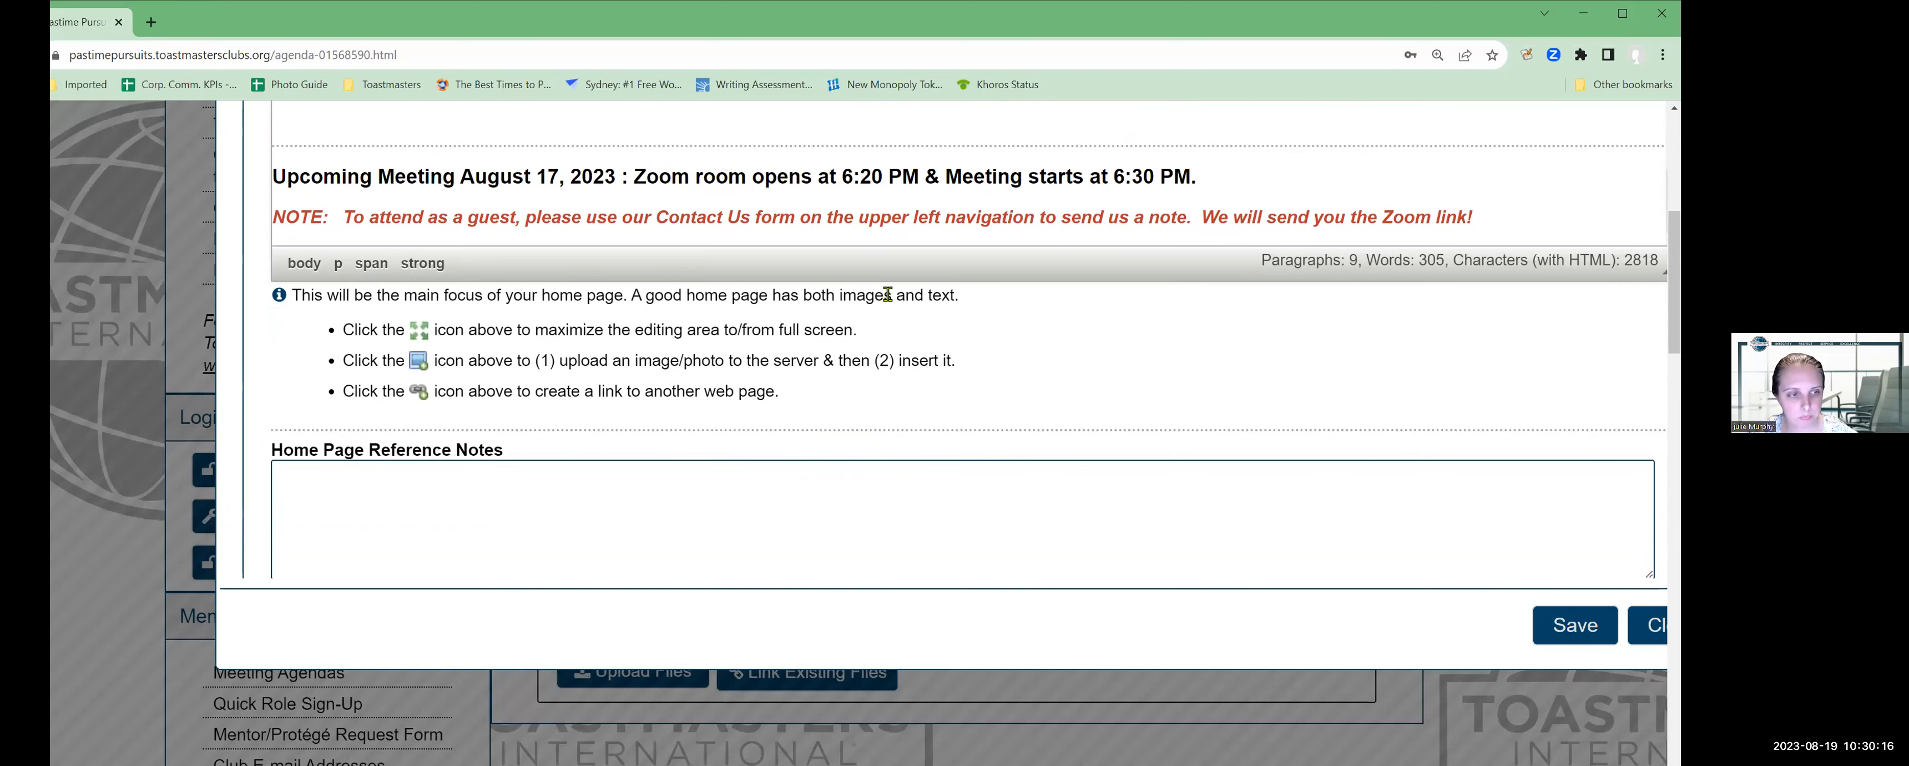
pyautogui.scroll(-5, 893, 304)
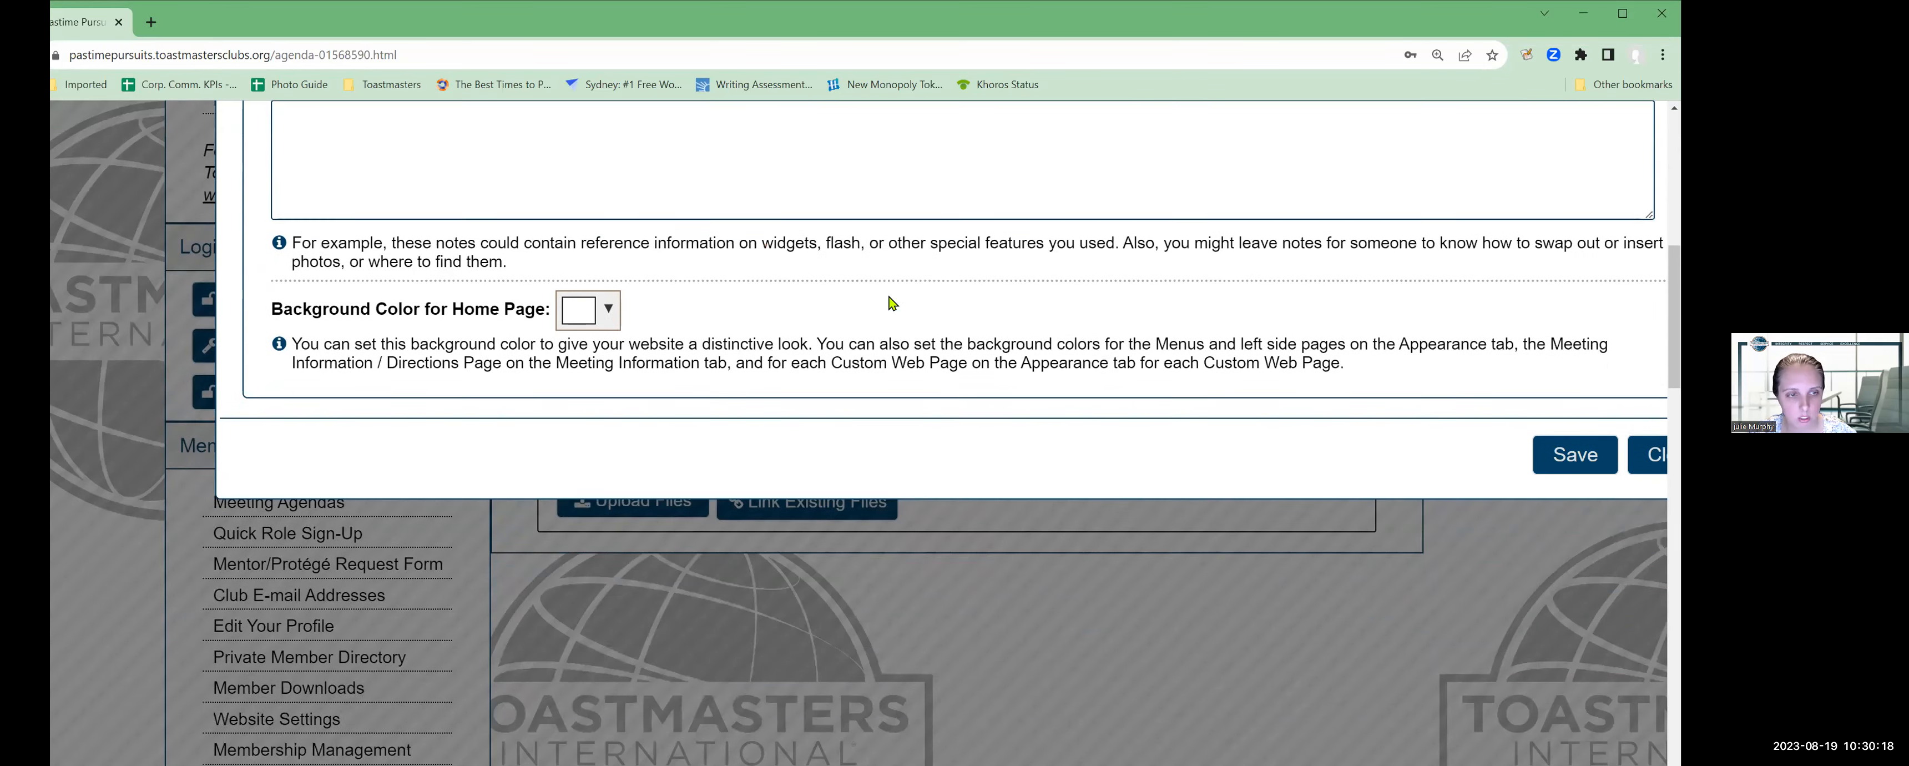
# - Open the Meeting Info/Directions settings and review the virtual meeting text for guests
pyautogui.scroll(5, 888, 296)
pyautogui.scroll(10, 904, 292)
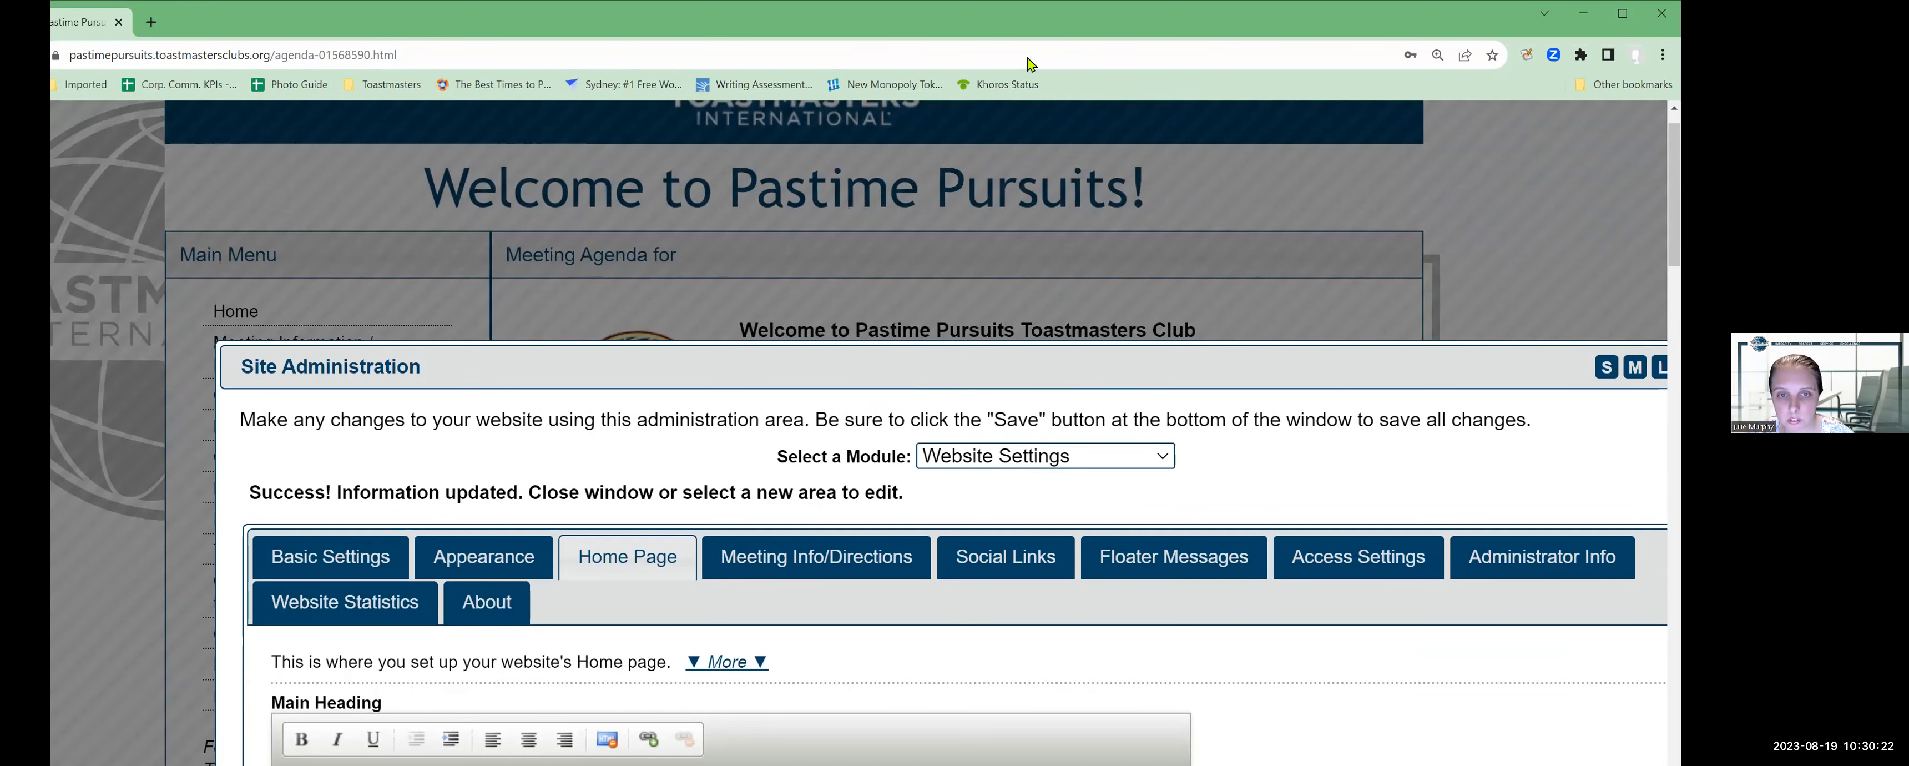
pyautogui.click(860, 559)
pyautogui.scroll(-3, 1115, 476)
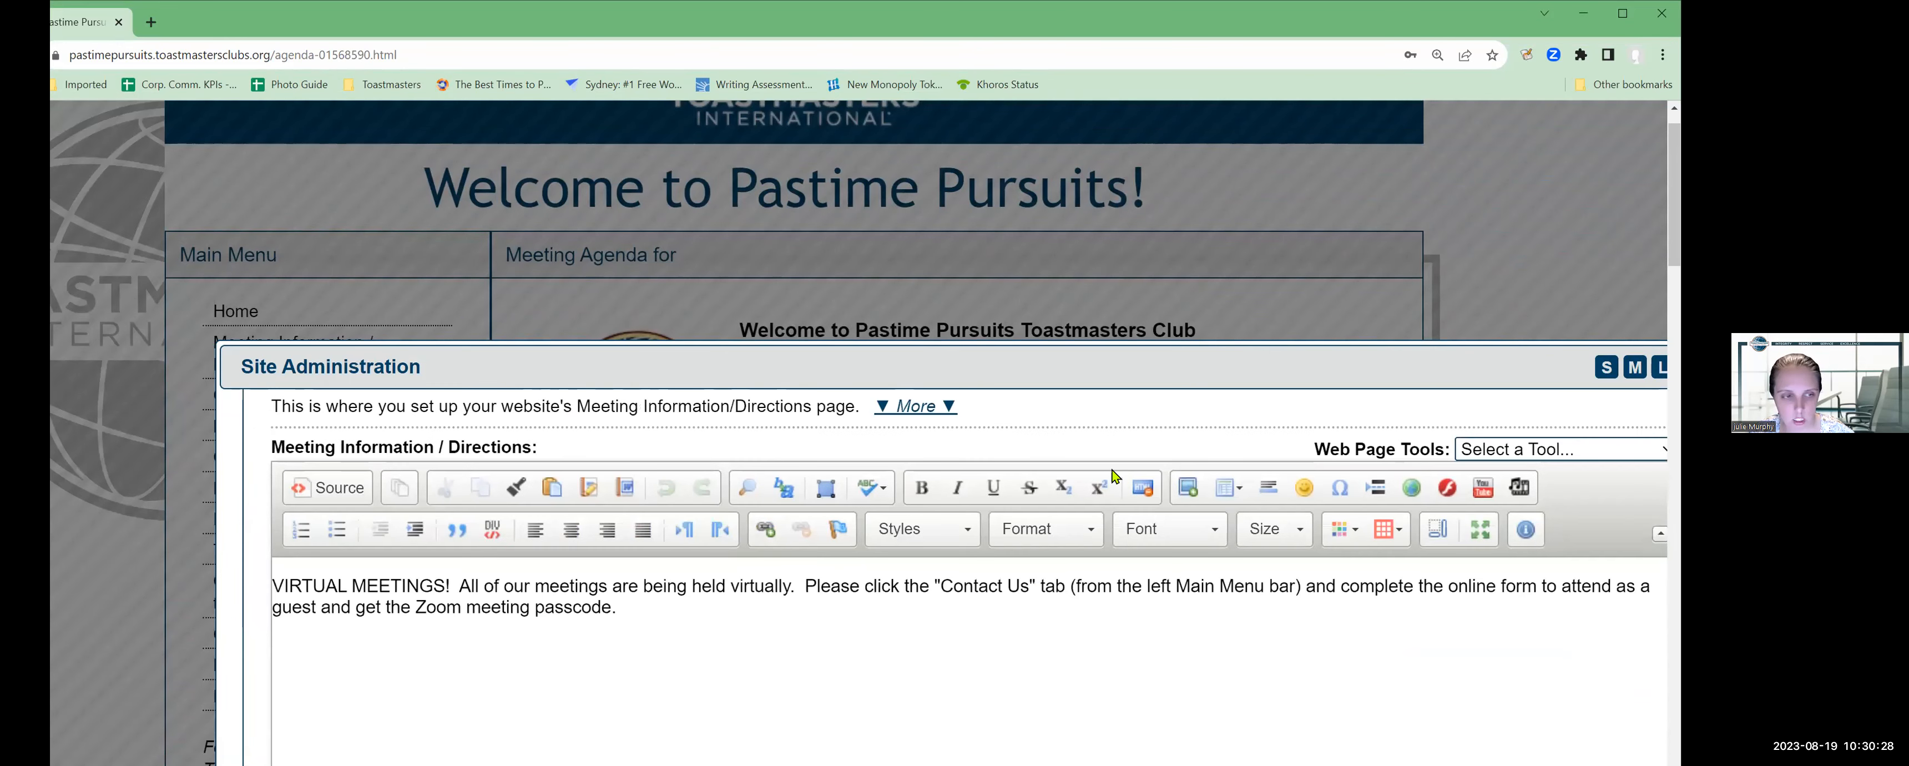
pyautogui.scroll(-1, 1115, 476)
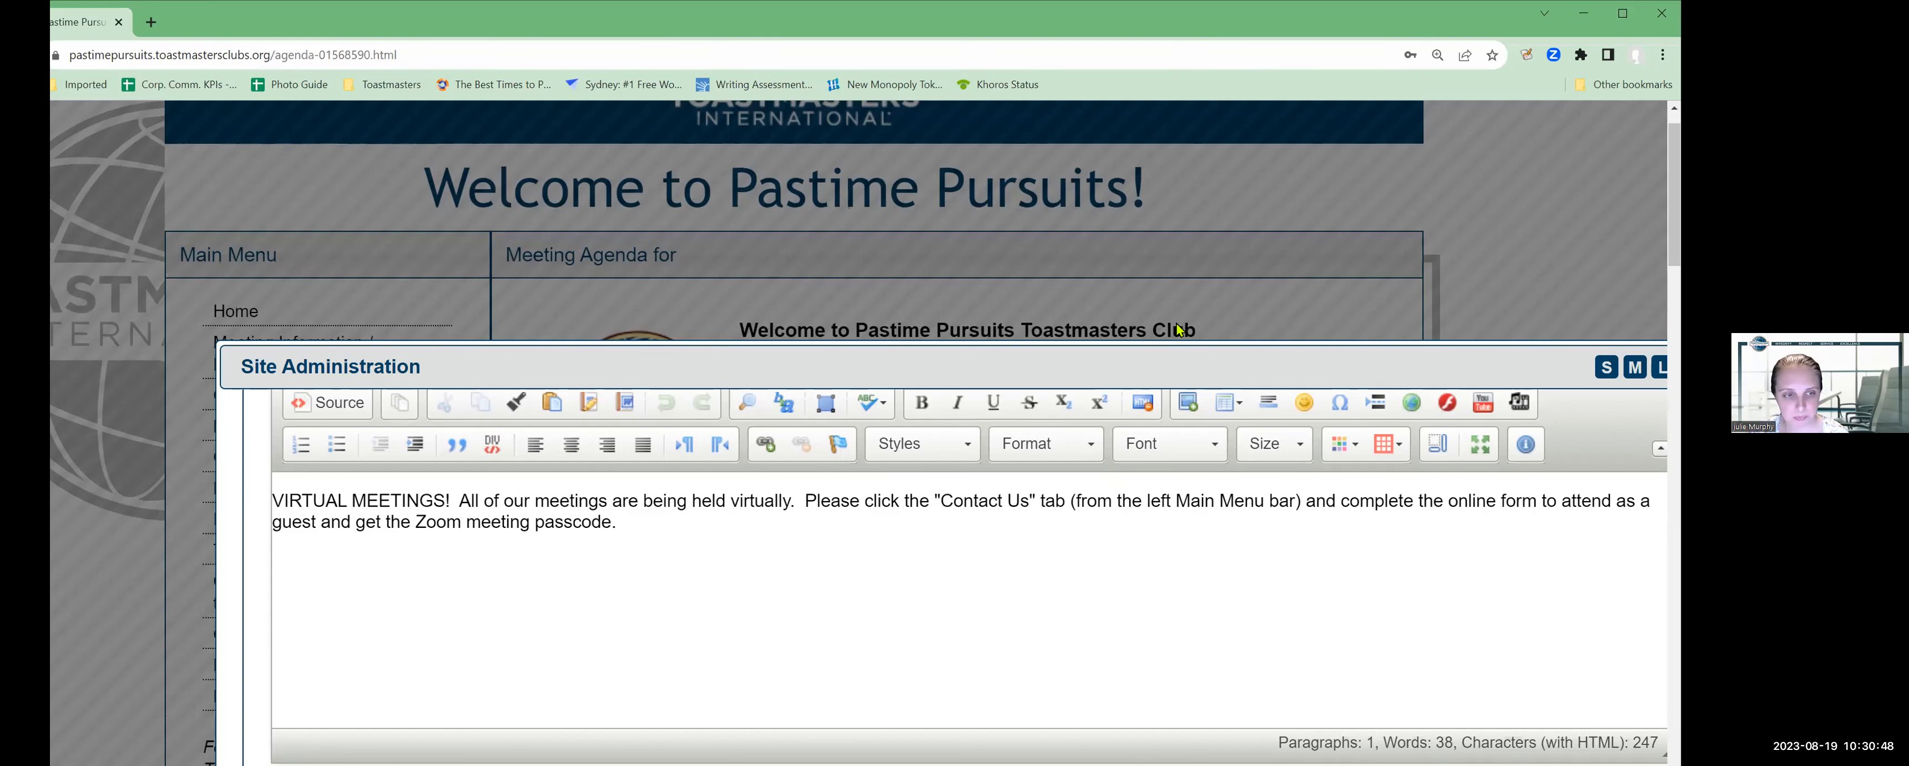
# - Review the Meeting Info/Directions reference notes, Google Maps address with its embedding instructions, and page background color
pyautogui.scroll(-10, 1203, 403)
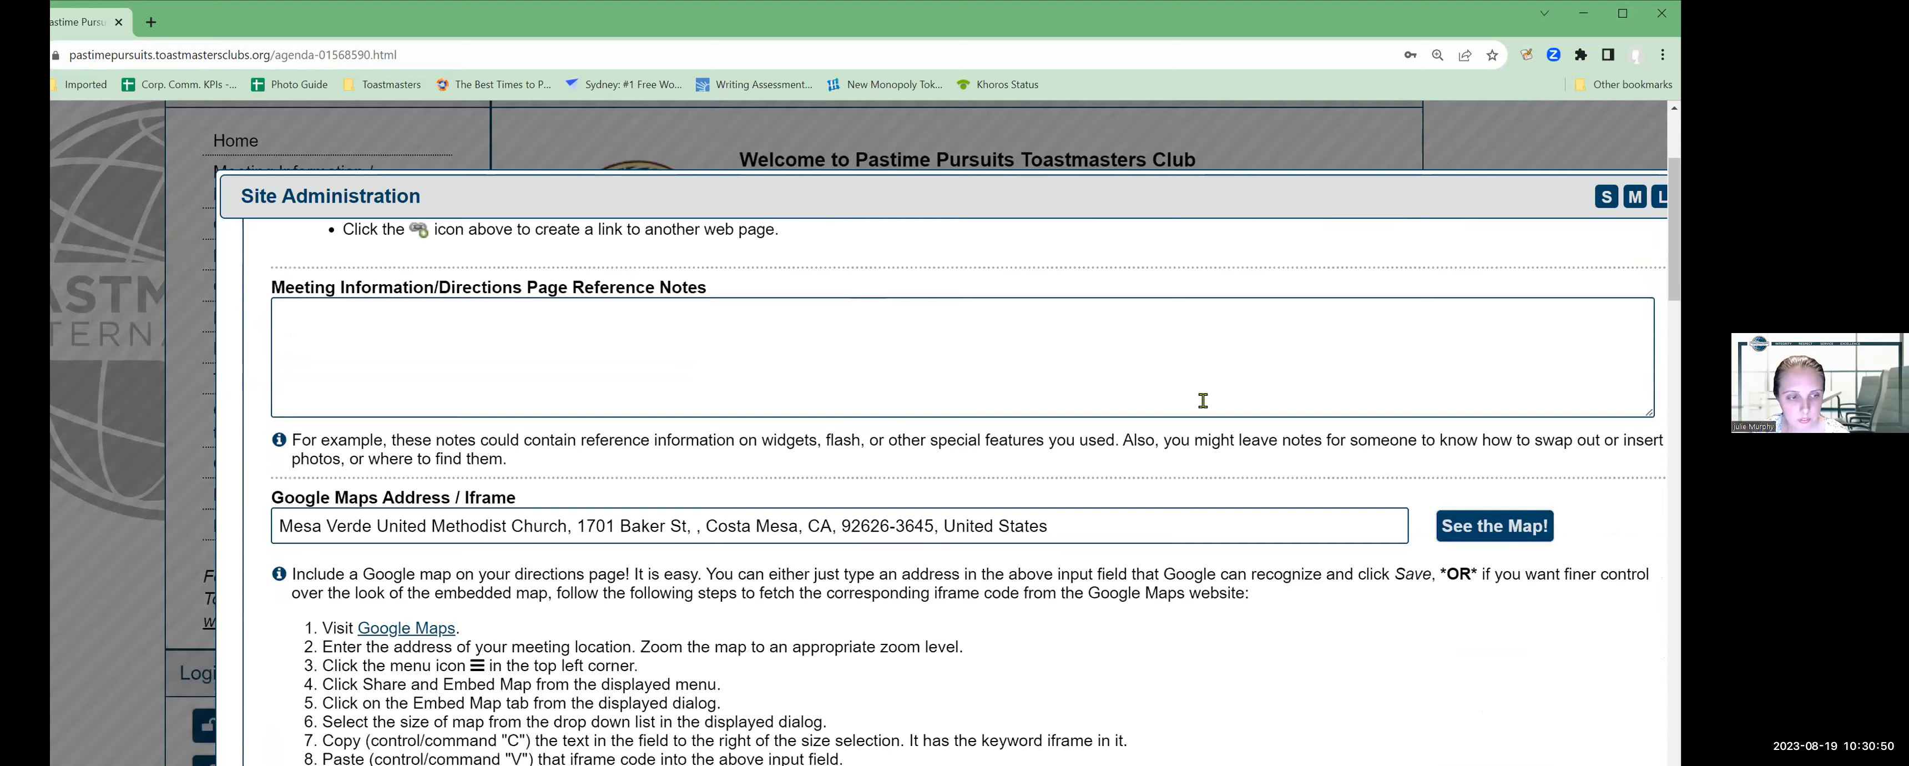
pyautogui.scroll(-4, 1202, 400)
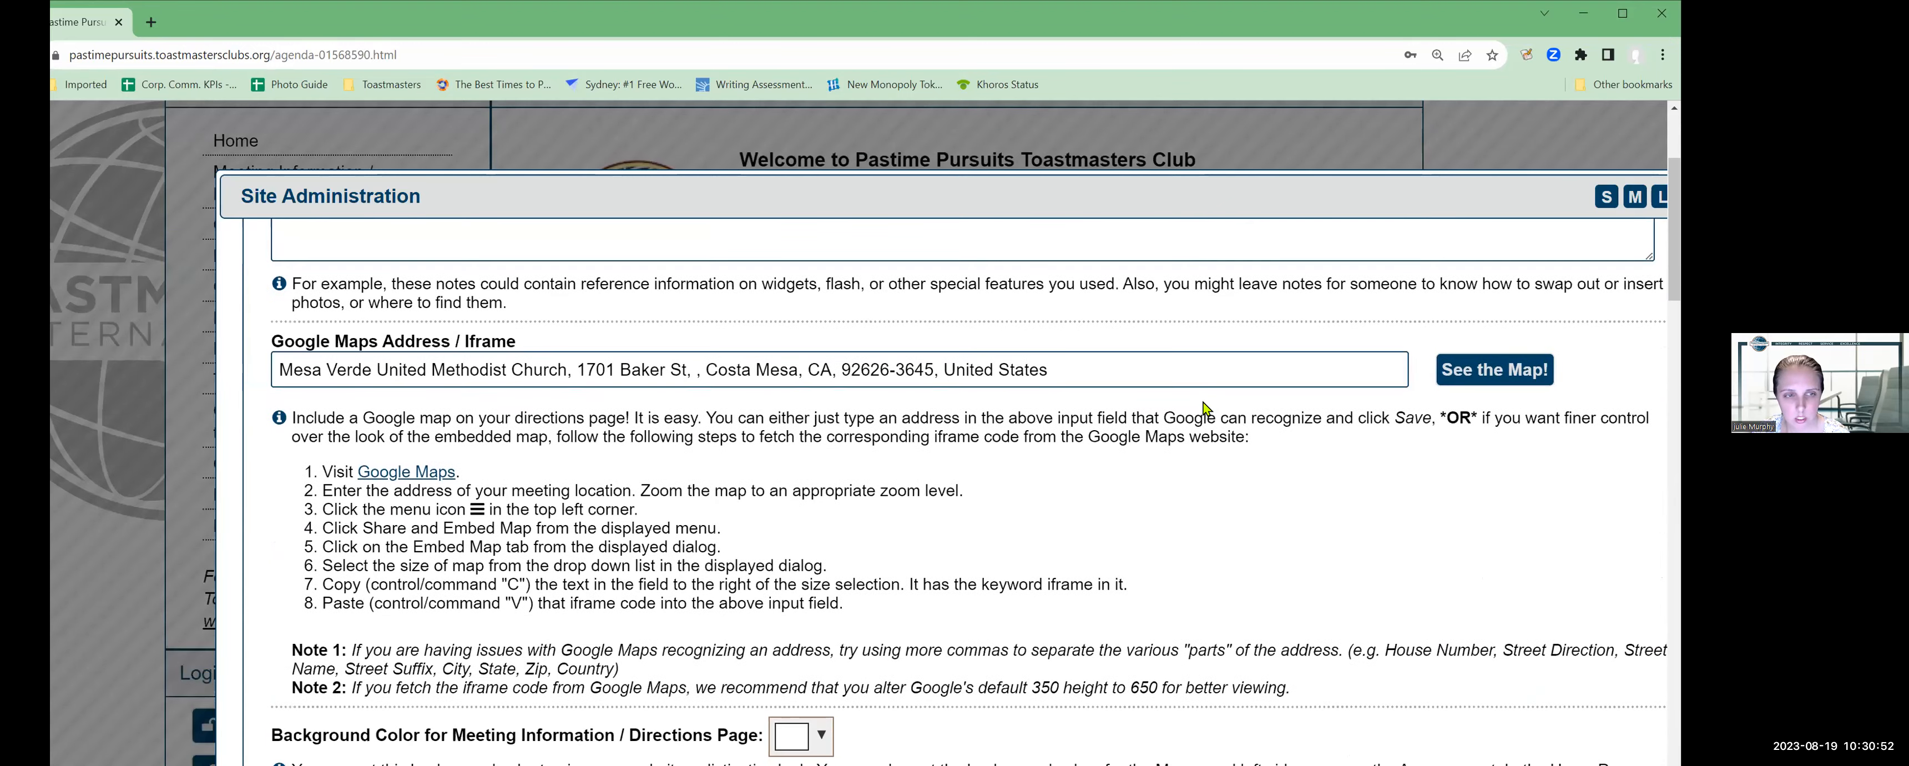
pyautogui.scroll(-5, 1202, 407)
pyautogui.scroll(2, 1203, 407)
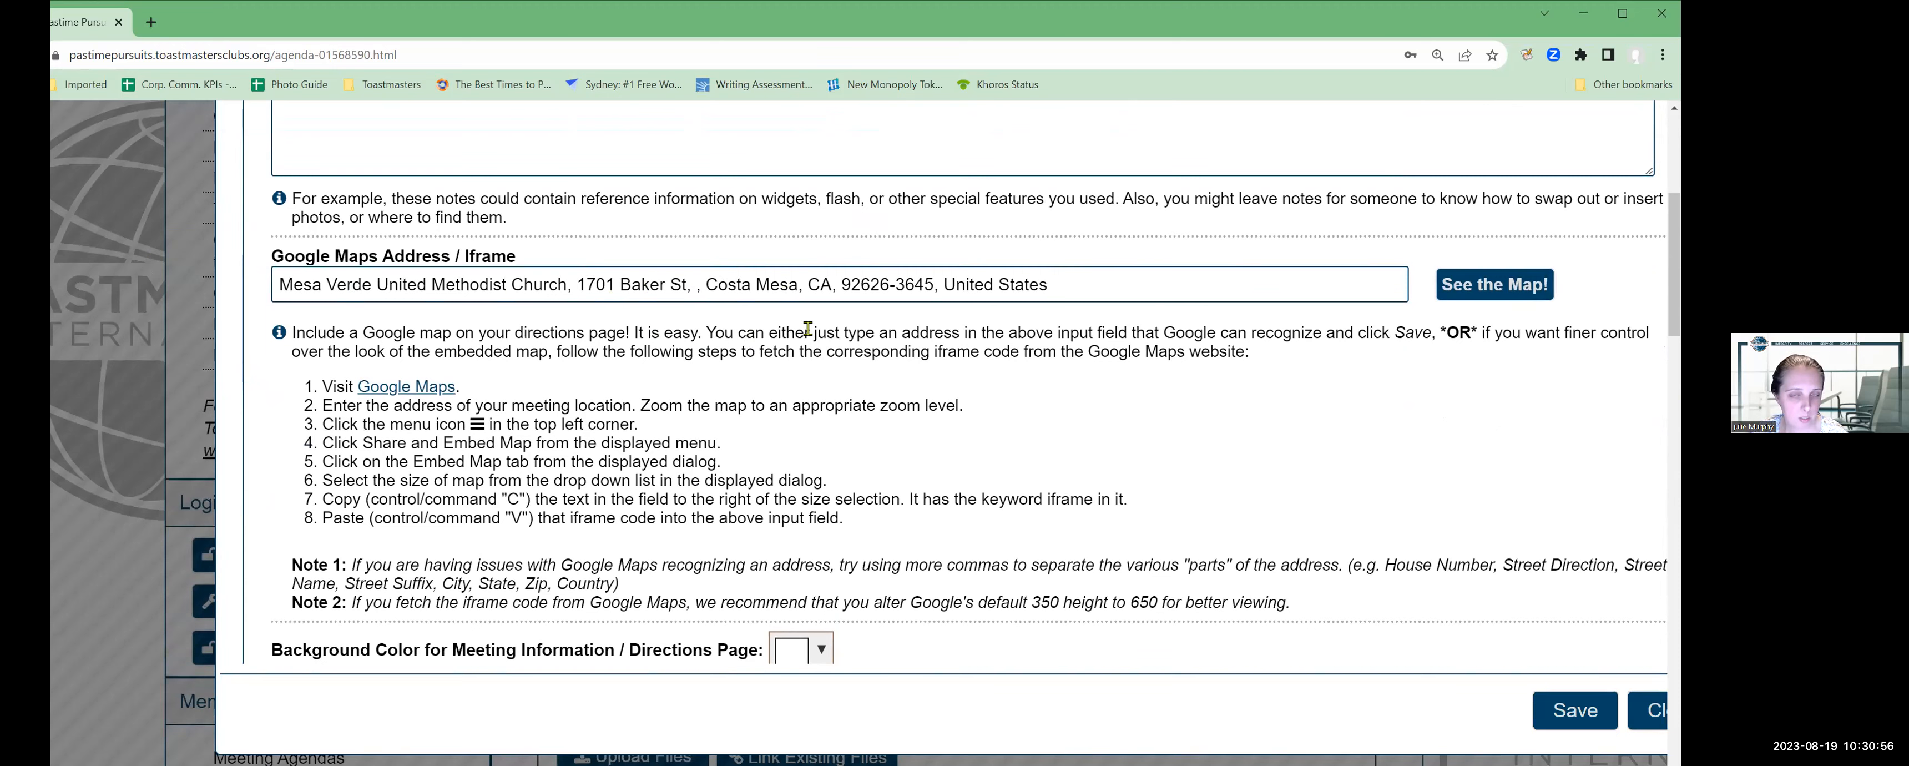
pyautogui.scroll(-2, 808, 334)
pyautogui.scroll(-4, 808, 336)
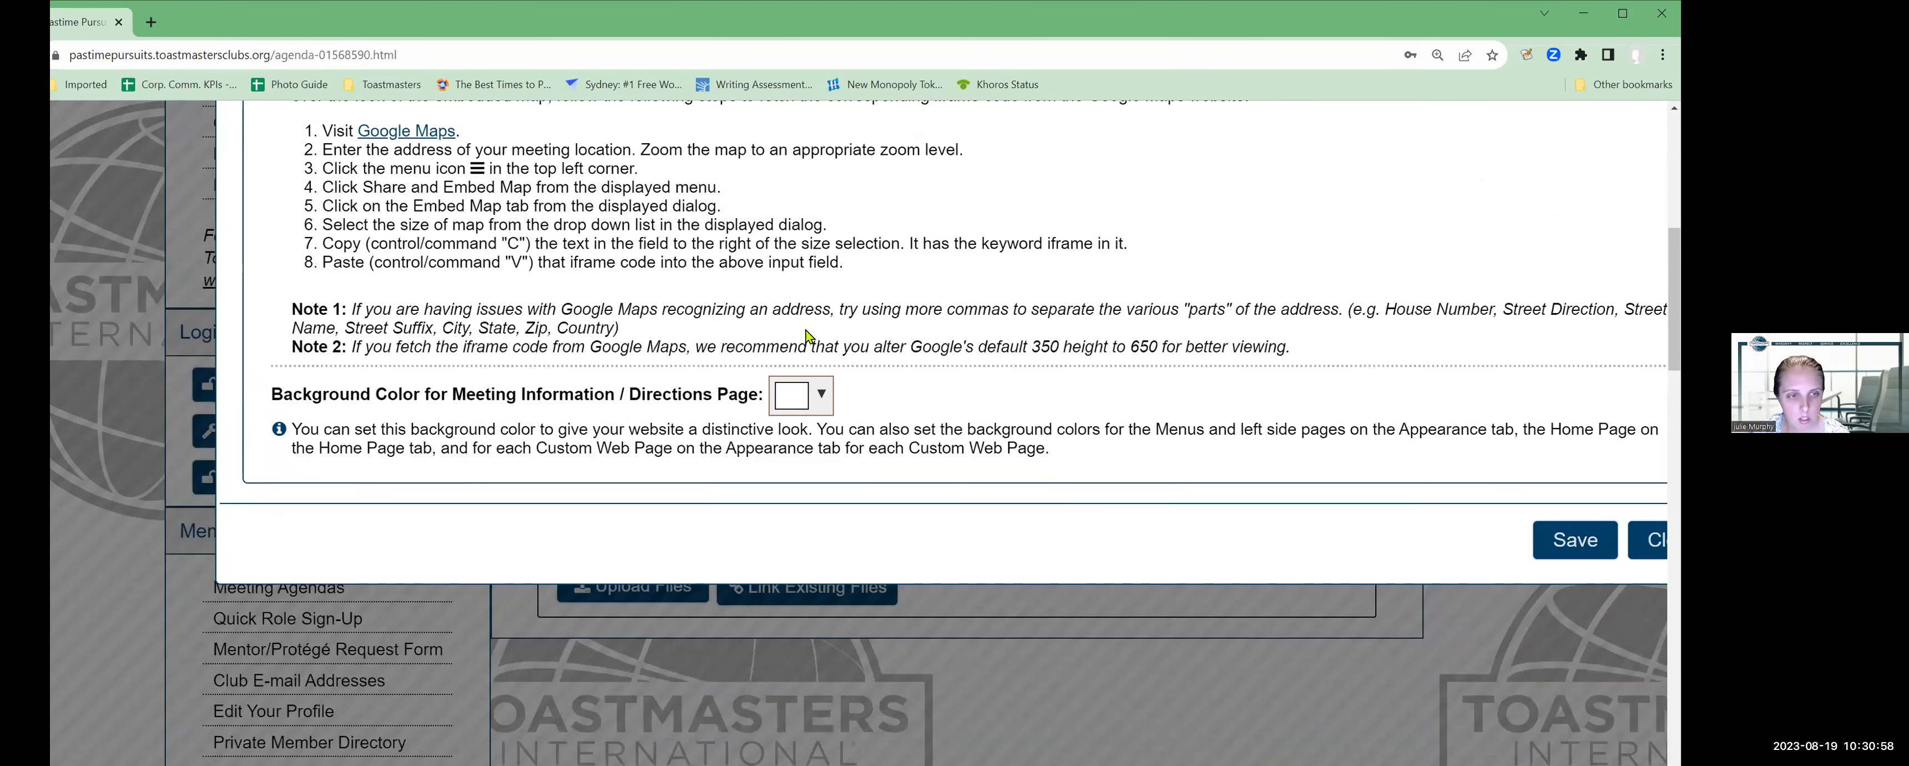
pyautogui.scroll(4, 930, 348)
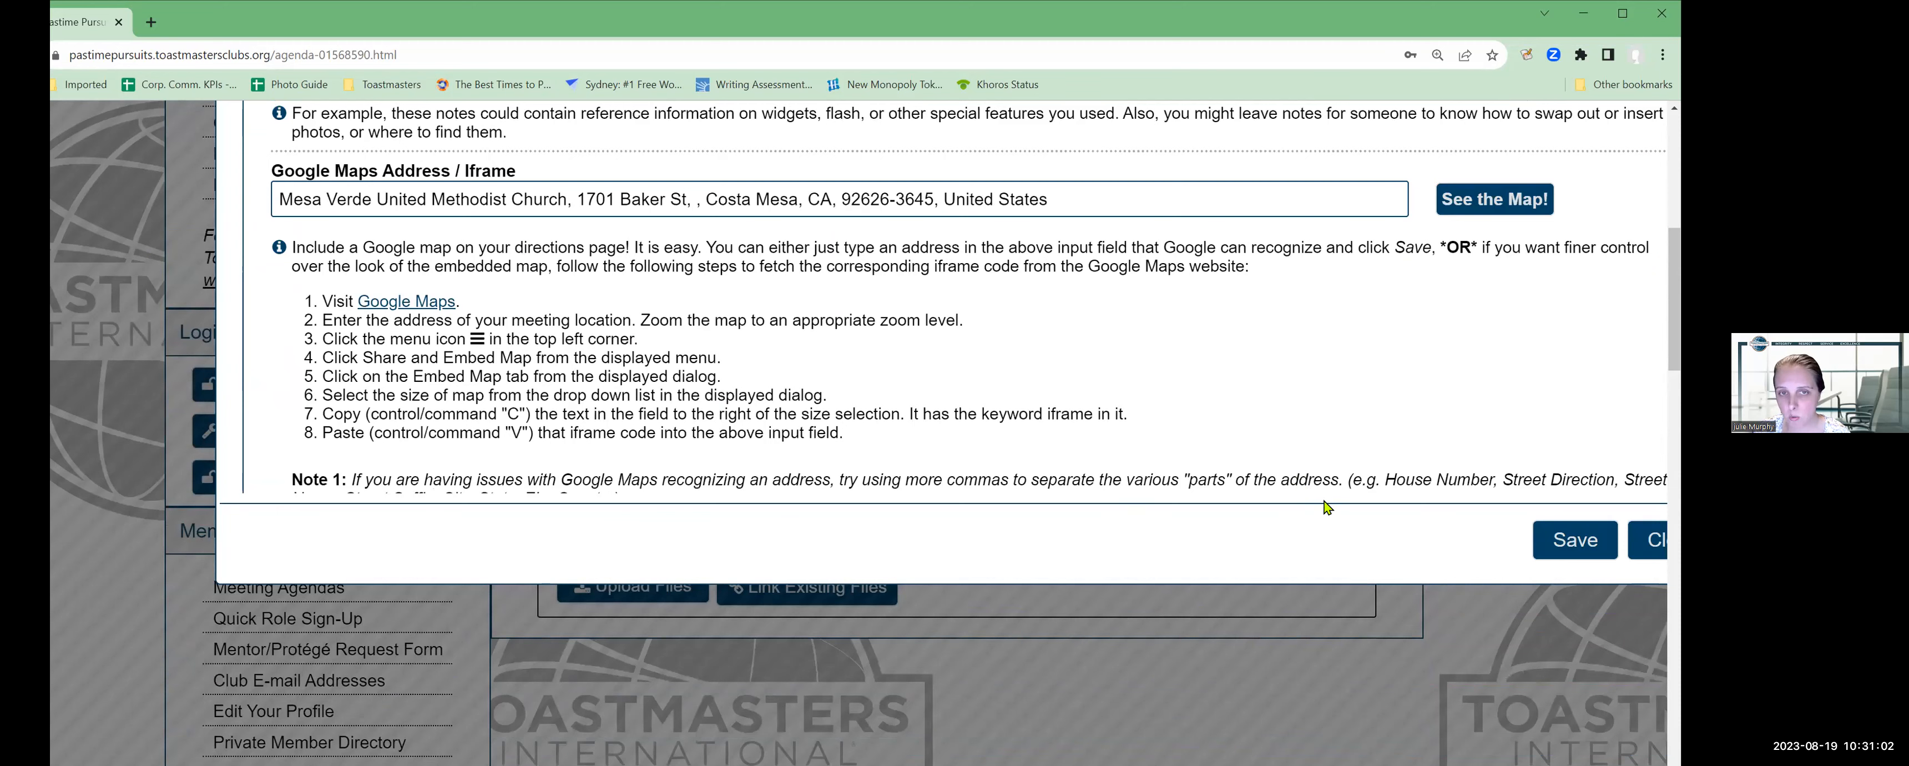
# - Review the Social Links settings, from the social network URLs through other networking websites to the login details notes
pyautogui.scroll(10, 1259, 466)
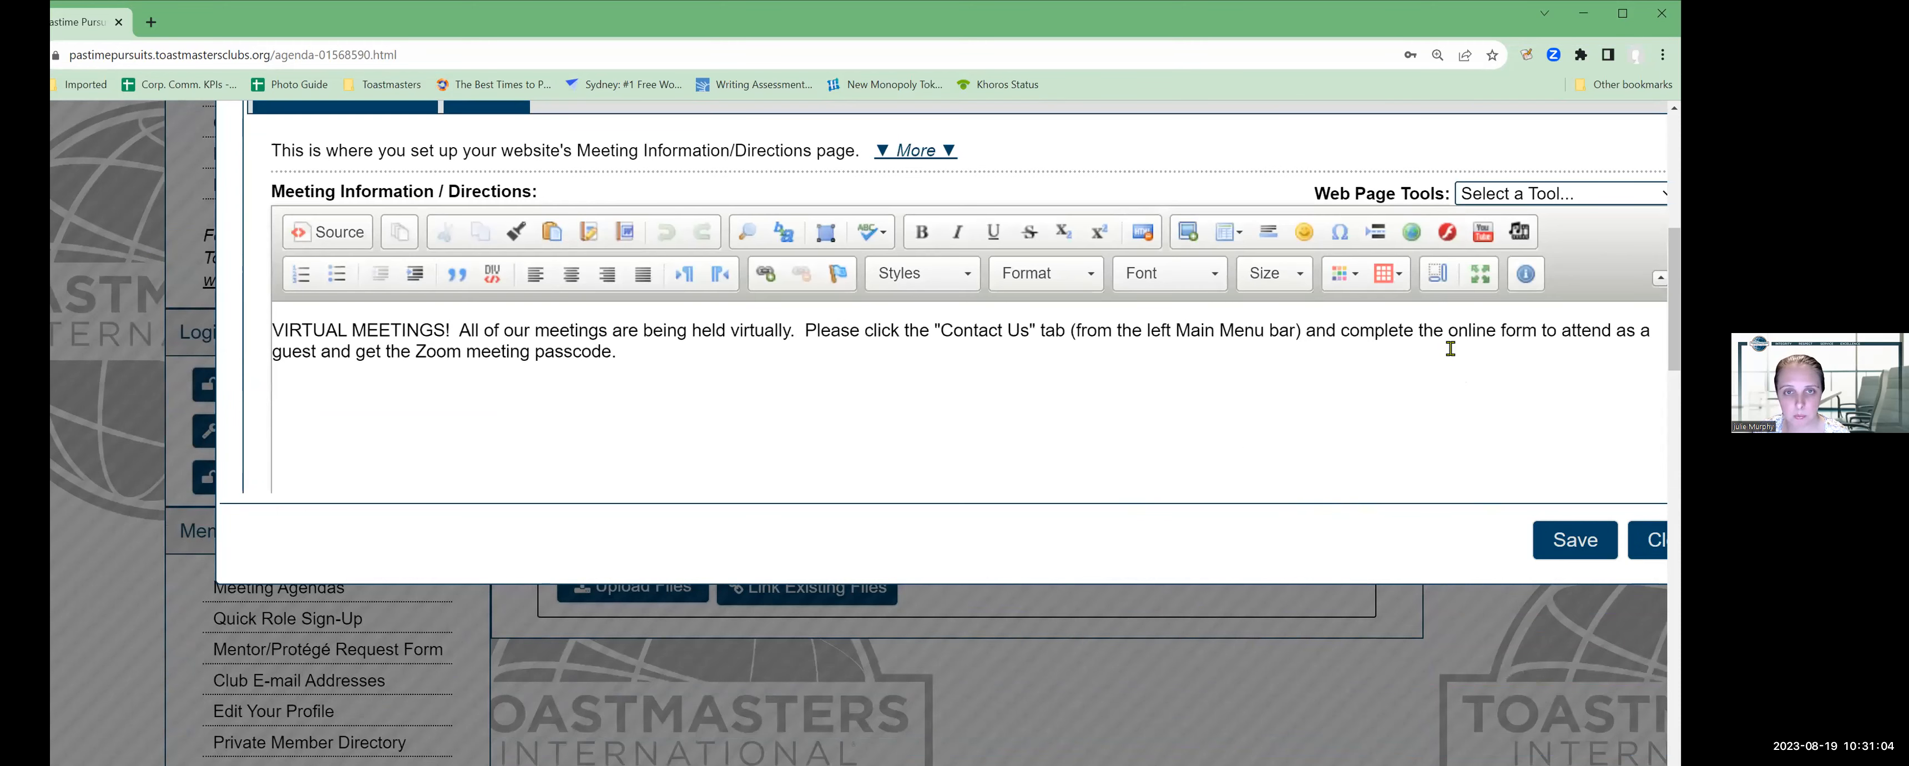
pyautogui.scroll(12, 1149, 535)
pyautogui.click(1005, 557)
pyautogui.scroll(-1, 1145, 456)
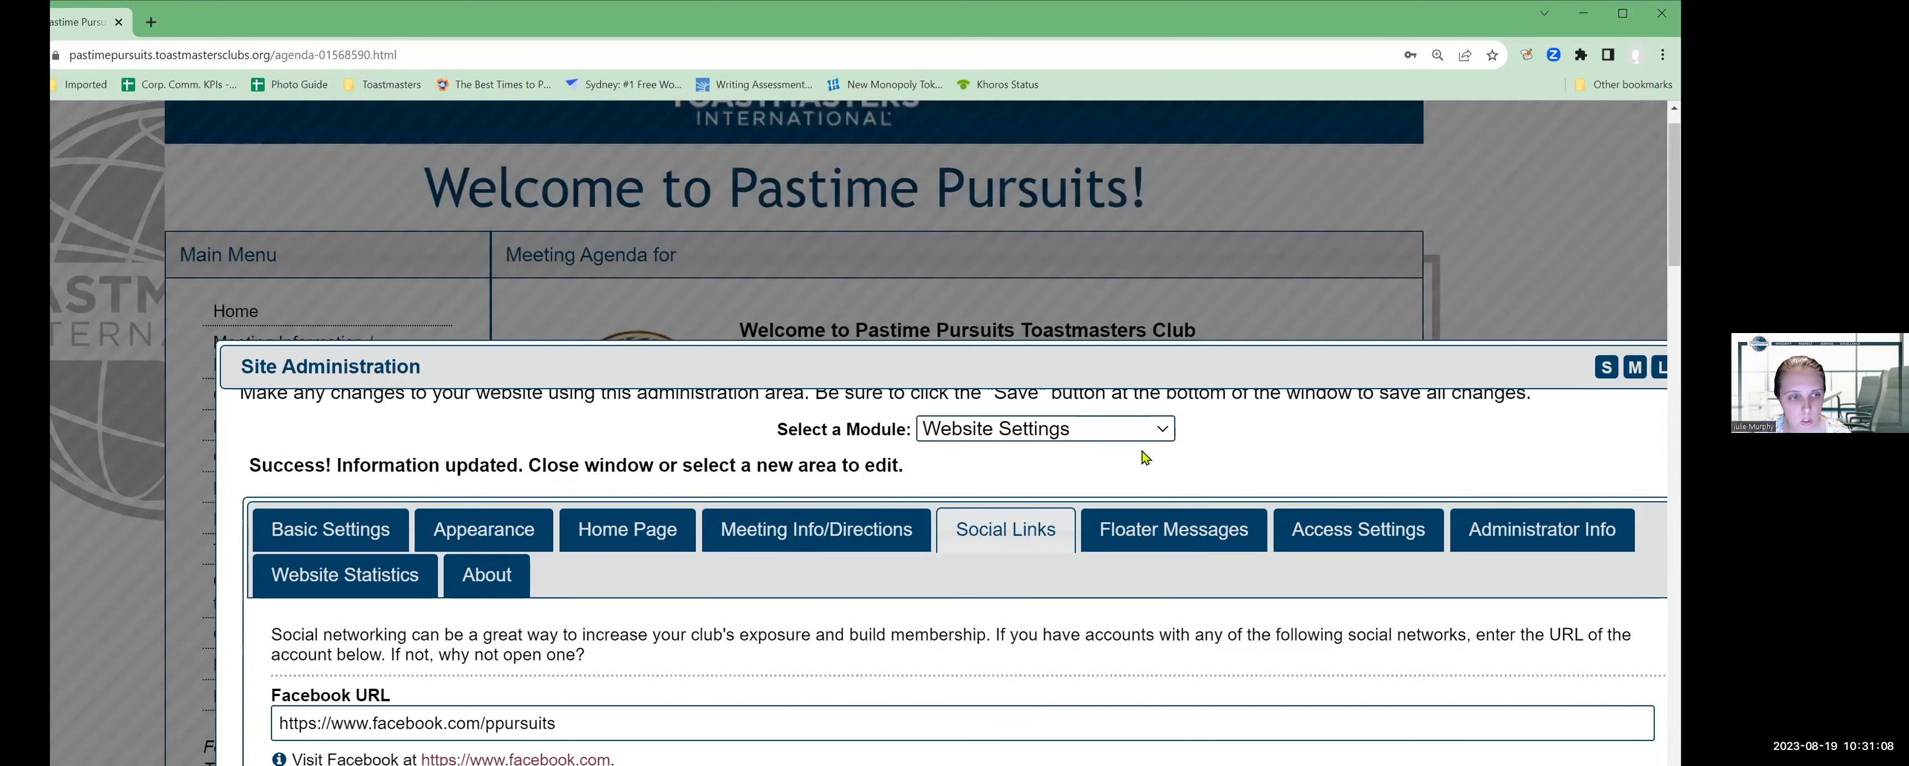
pyautogui.scroll(-4, 1145, 456)
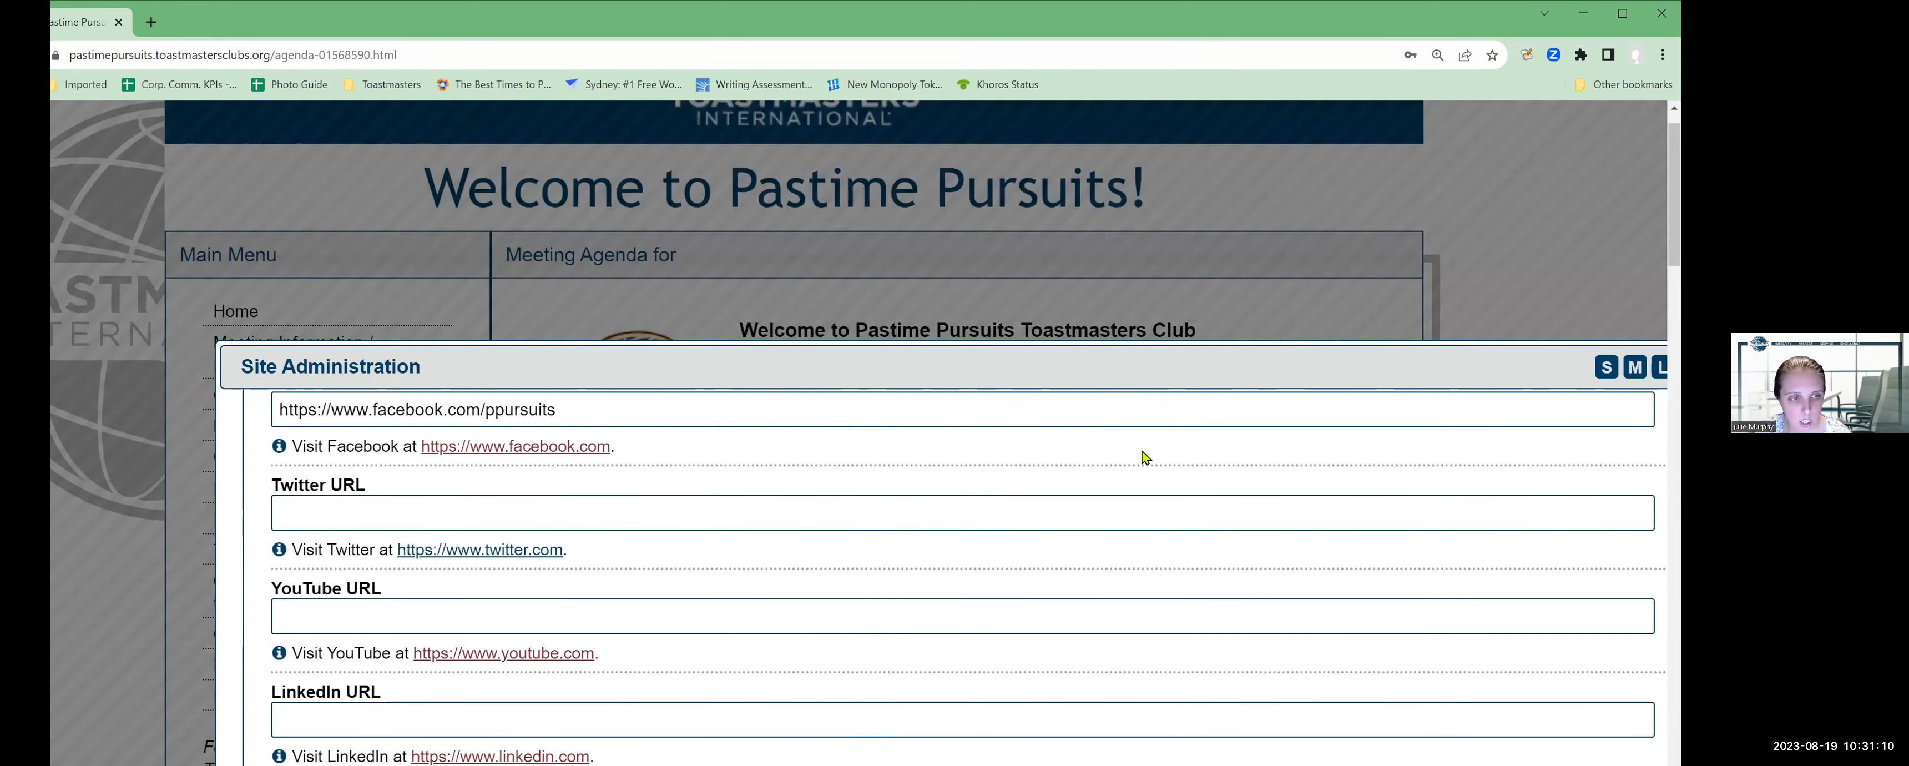
pyautogui.scroll(-2, 1145, 457)
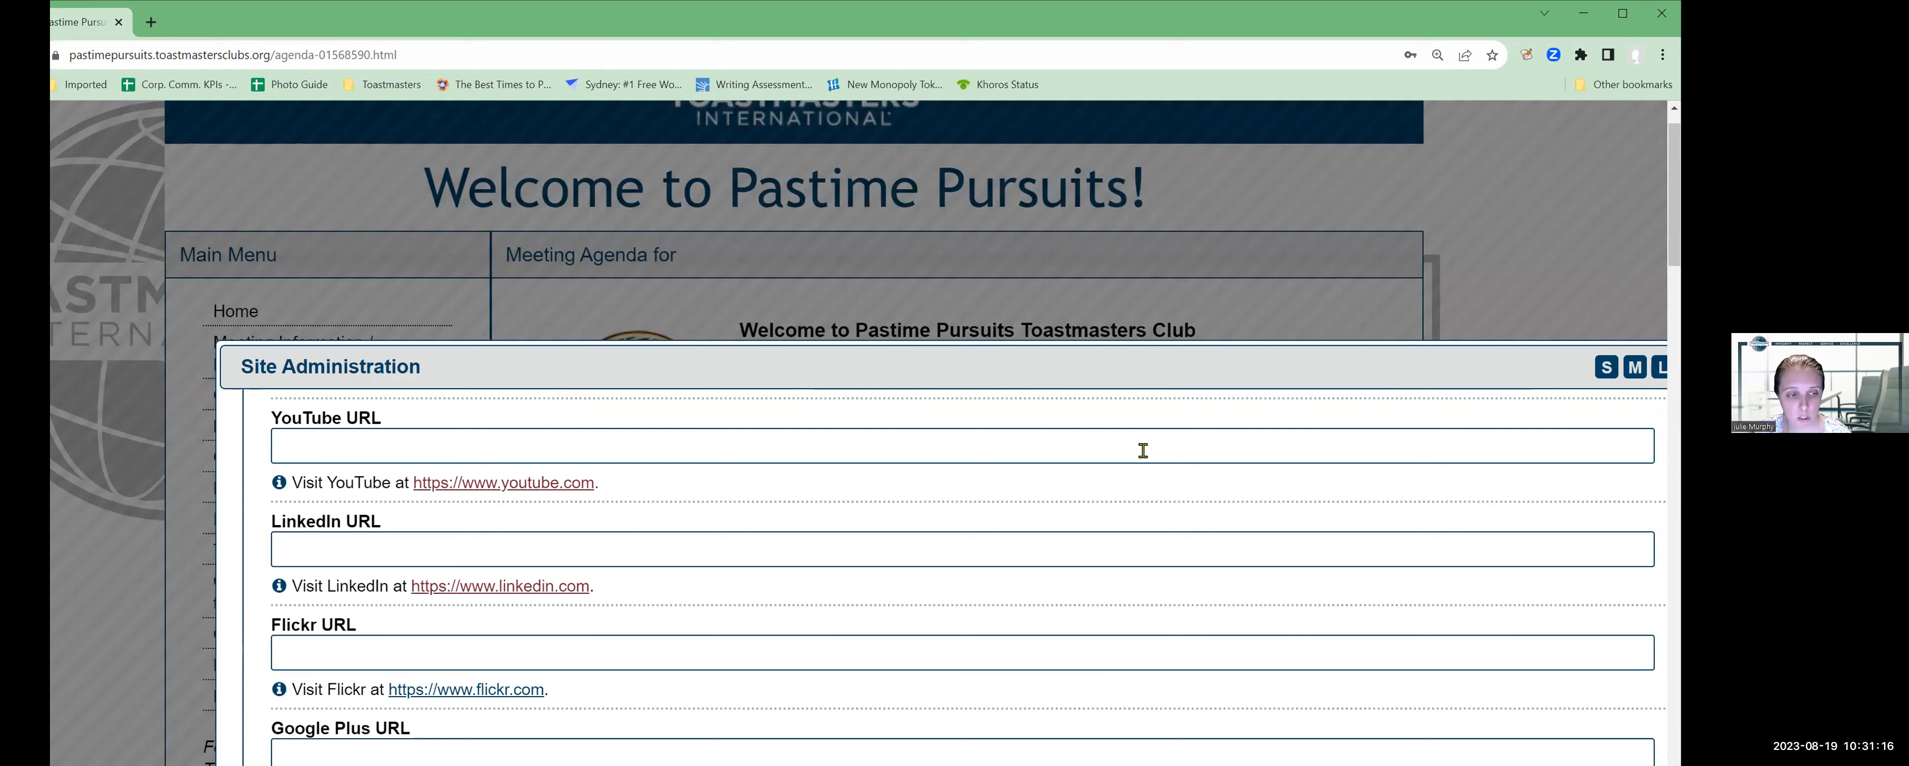
pyautogui.scroll(-1, 1143, 450)
pyautogui.scroll(-3, 1143, 450)
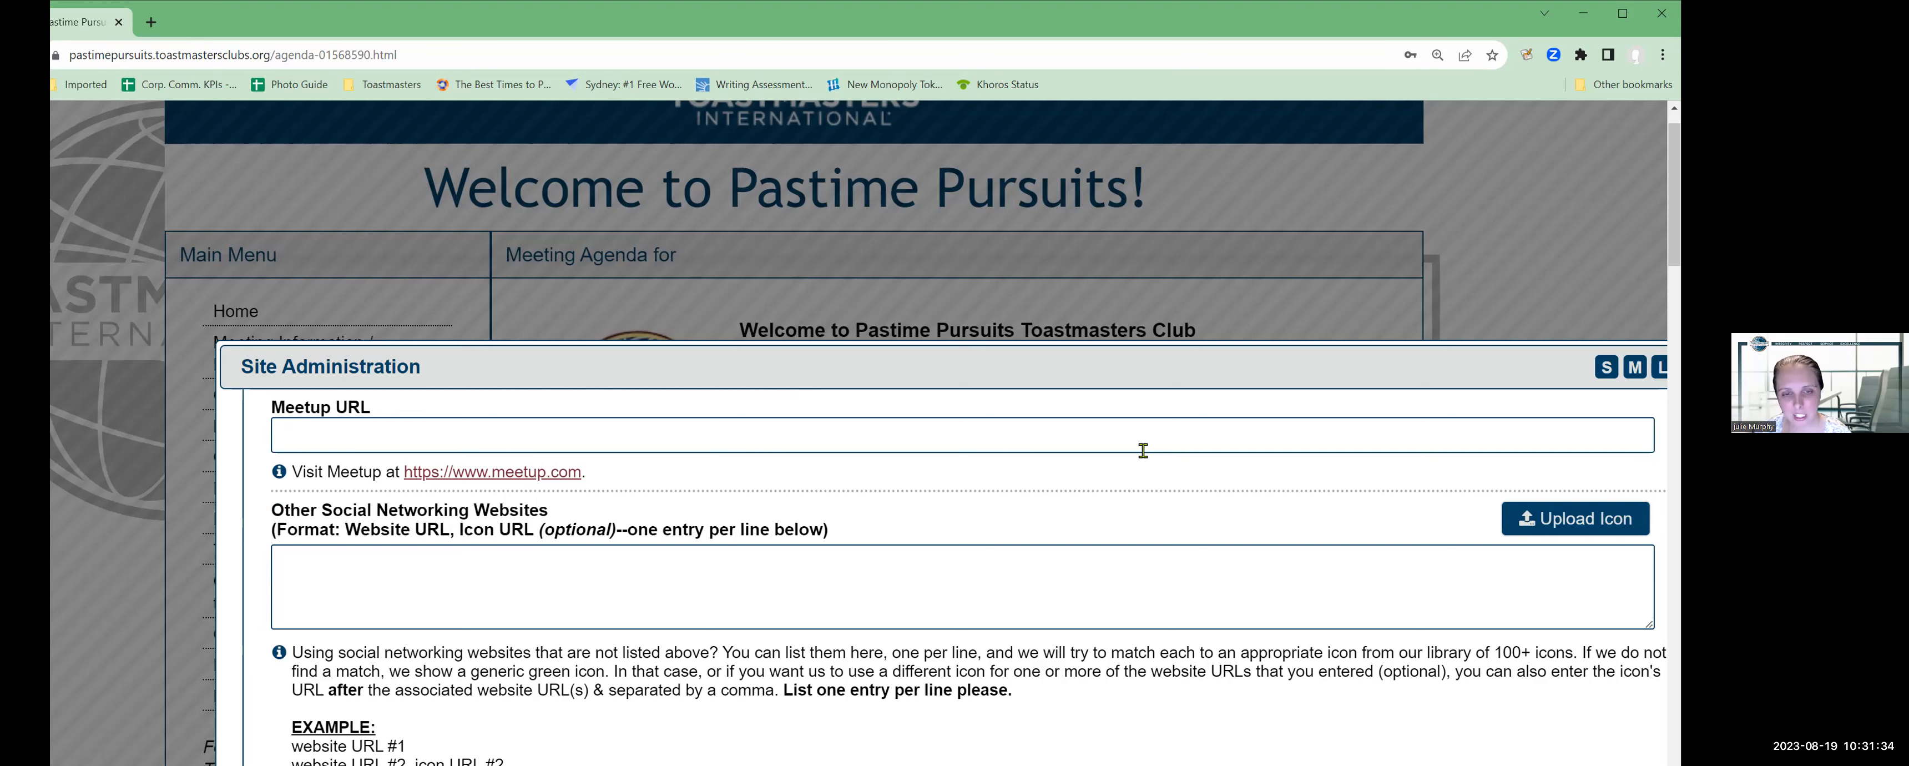
pyautogui.scroll(-1, 752, 542)
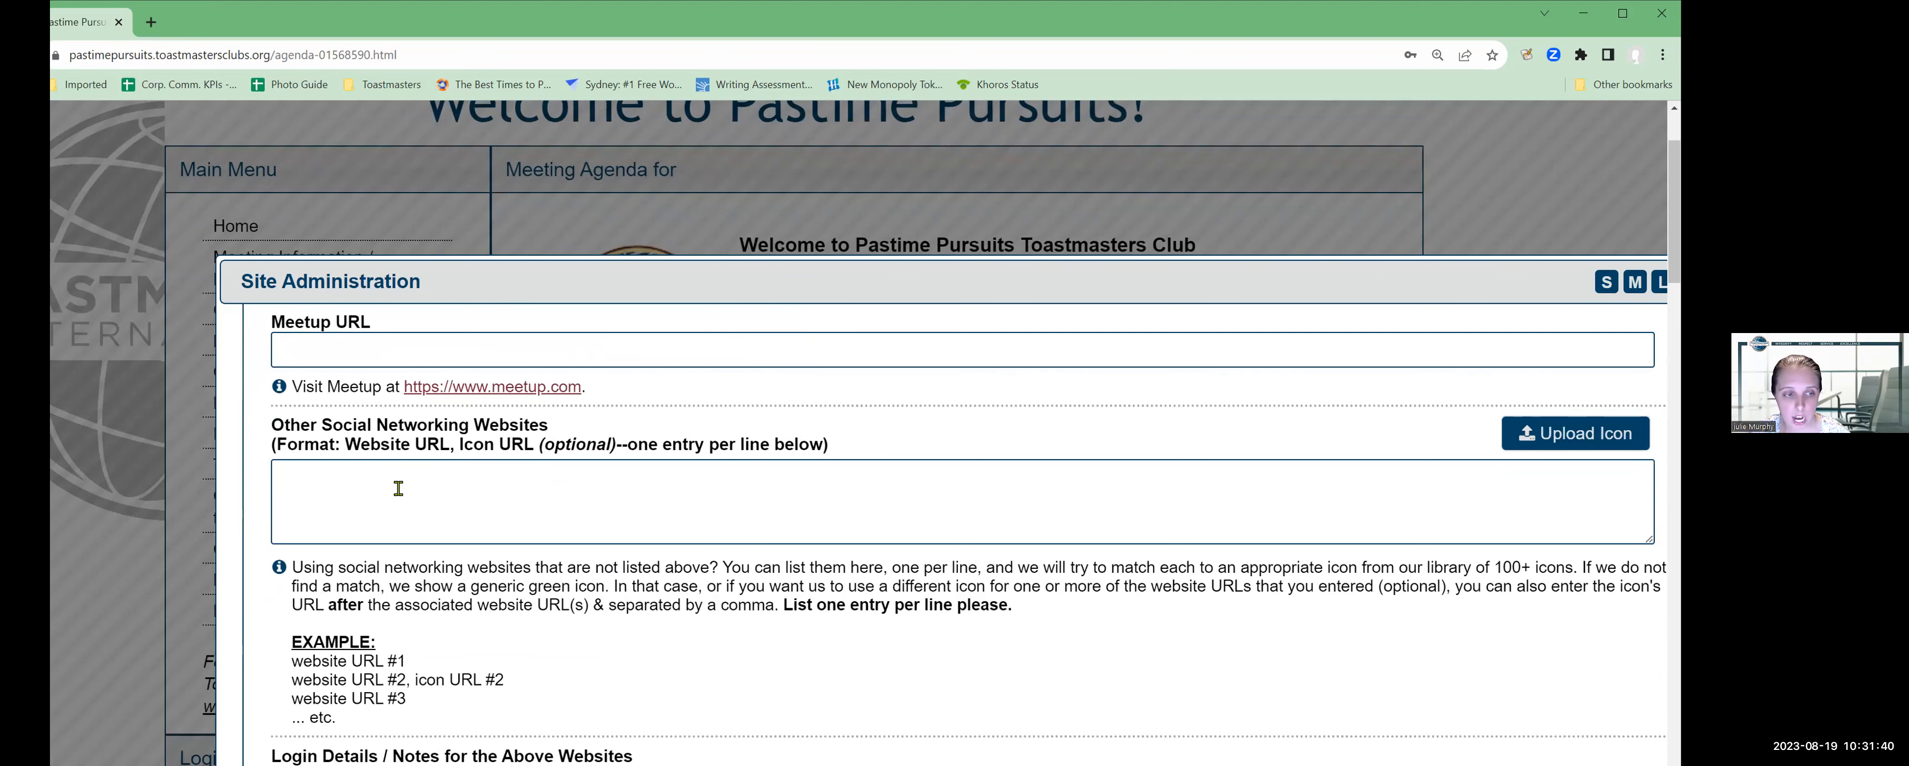
pyautogui.scroll(-2, 398, 488)
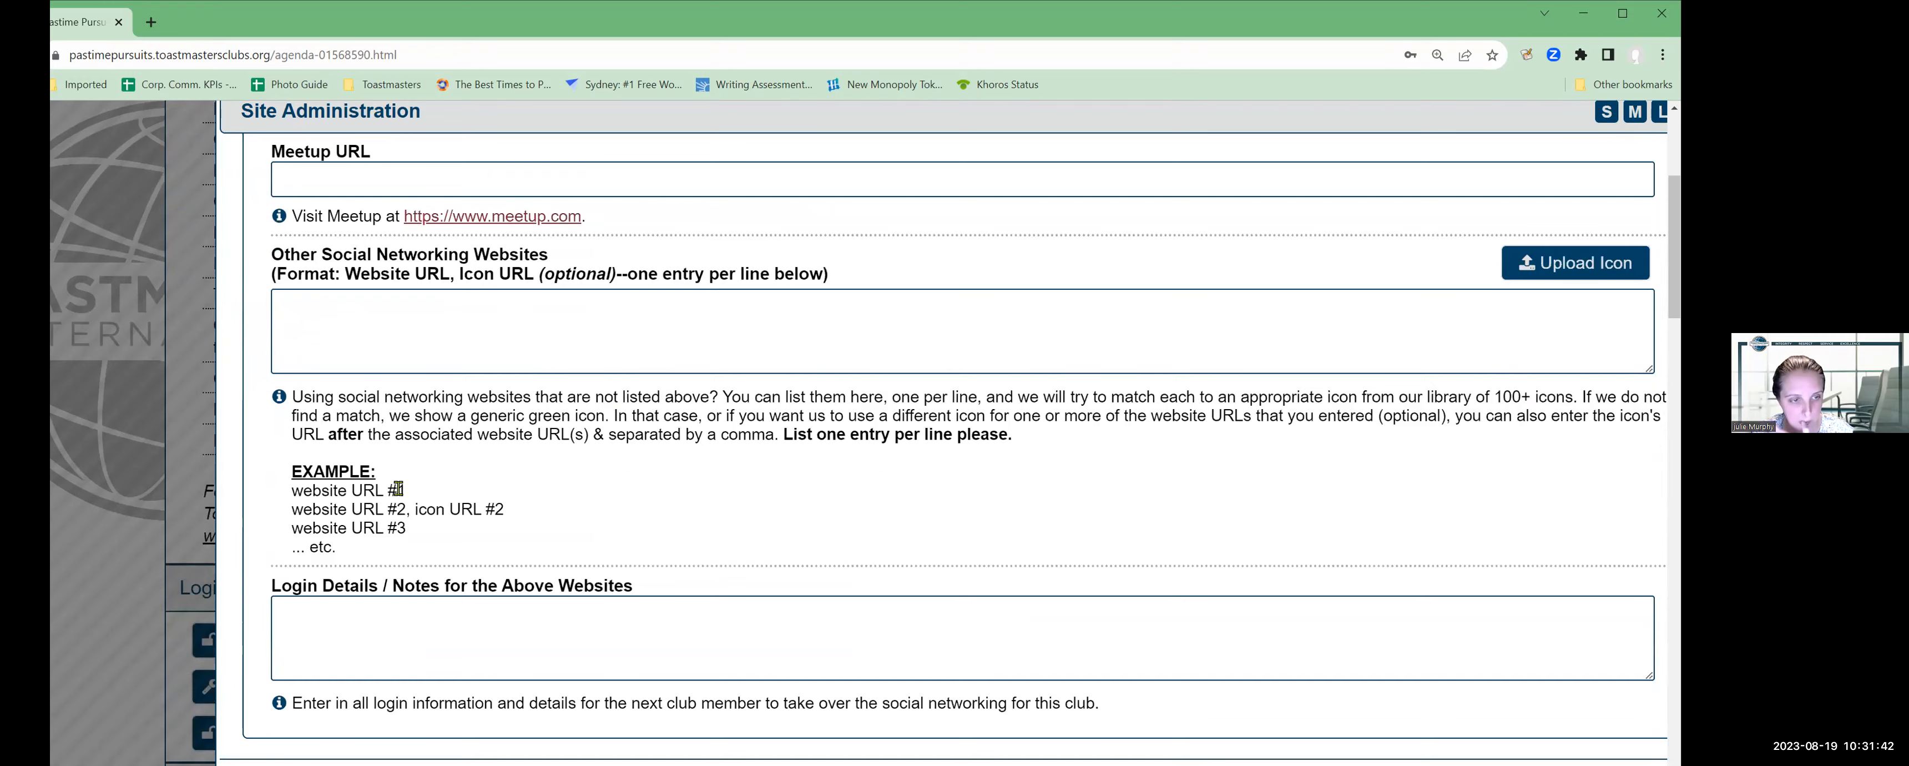
pyautogui.scroll(-1, 398, 489)
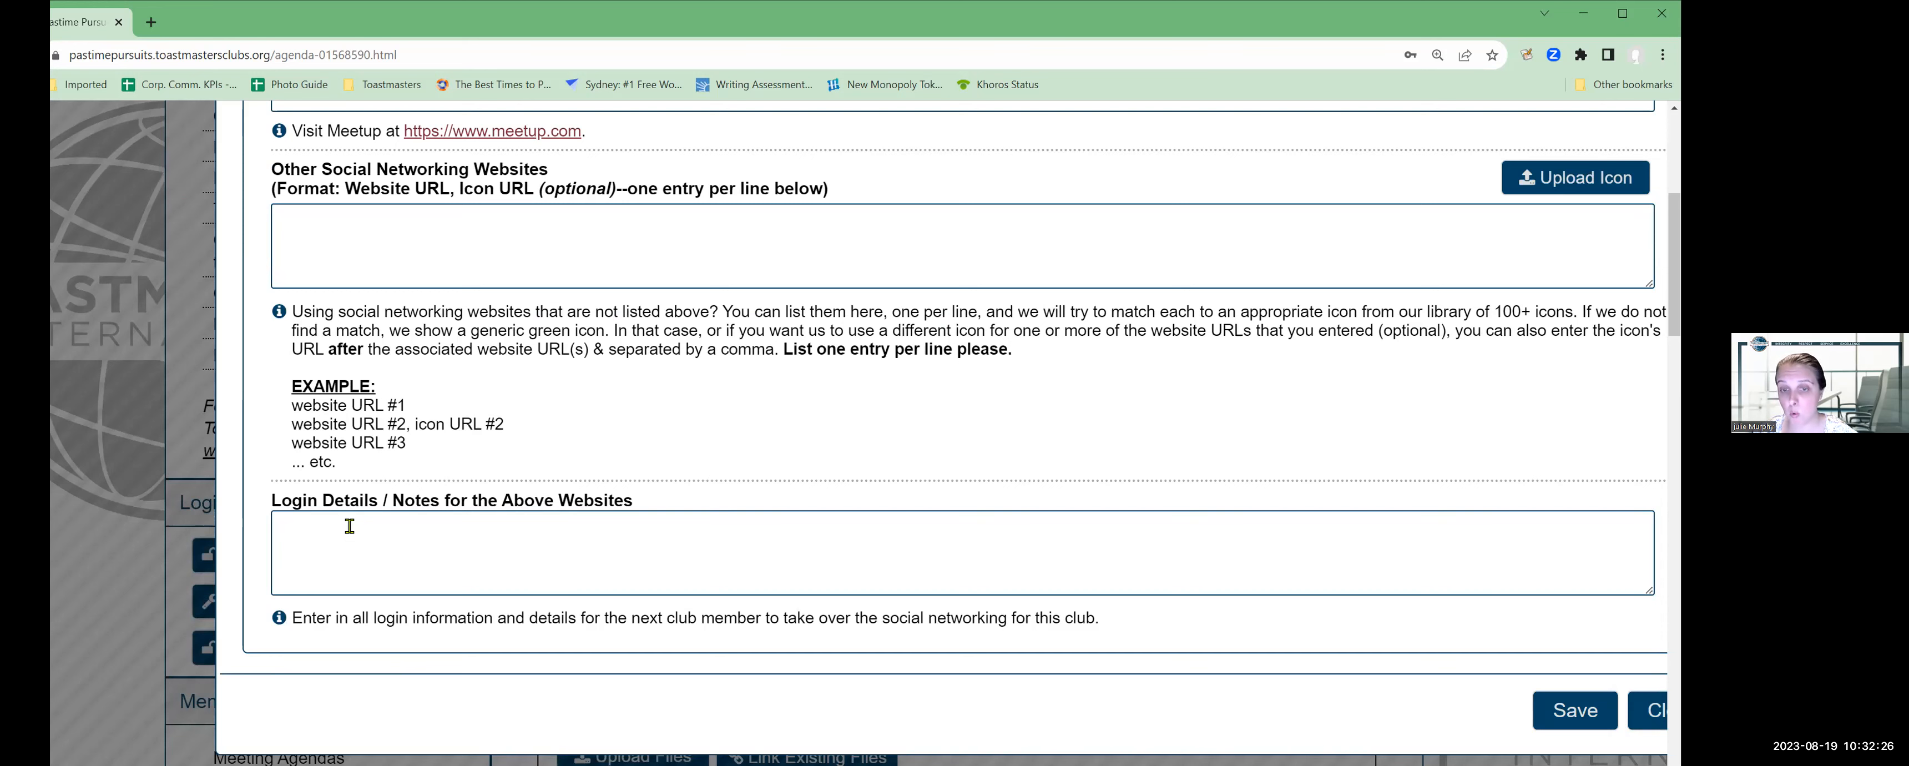
# - Review the Floater Messages settings, including the test link and the non-member and member message fields
pyautogui.scroll(4, 341, 511)
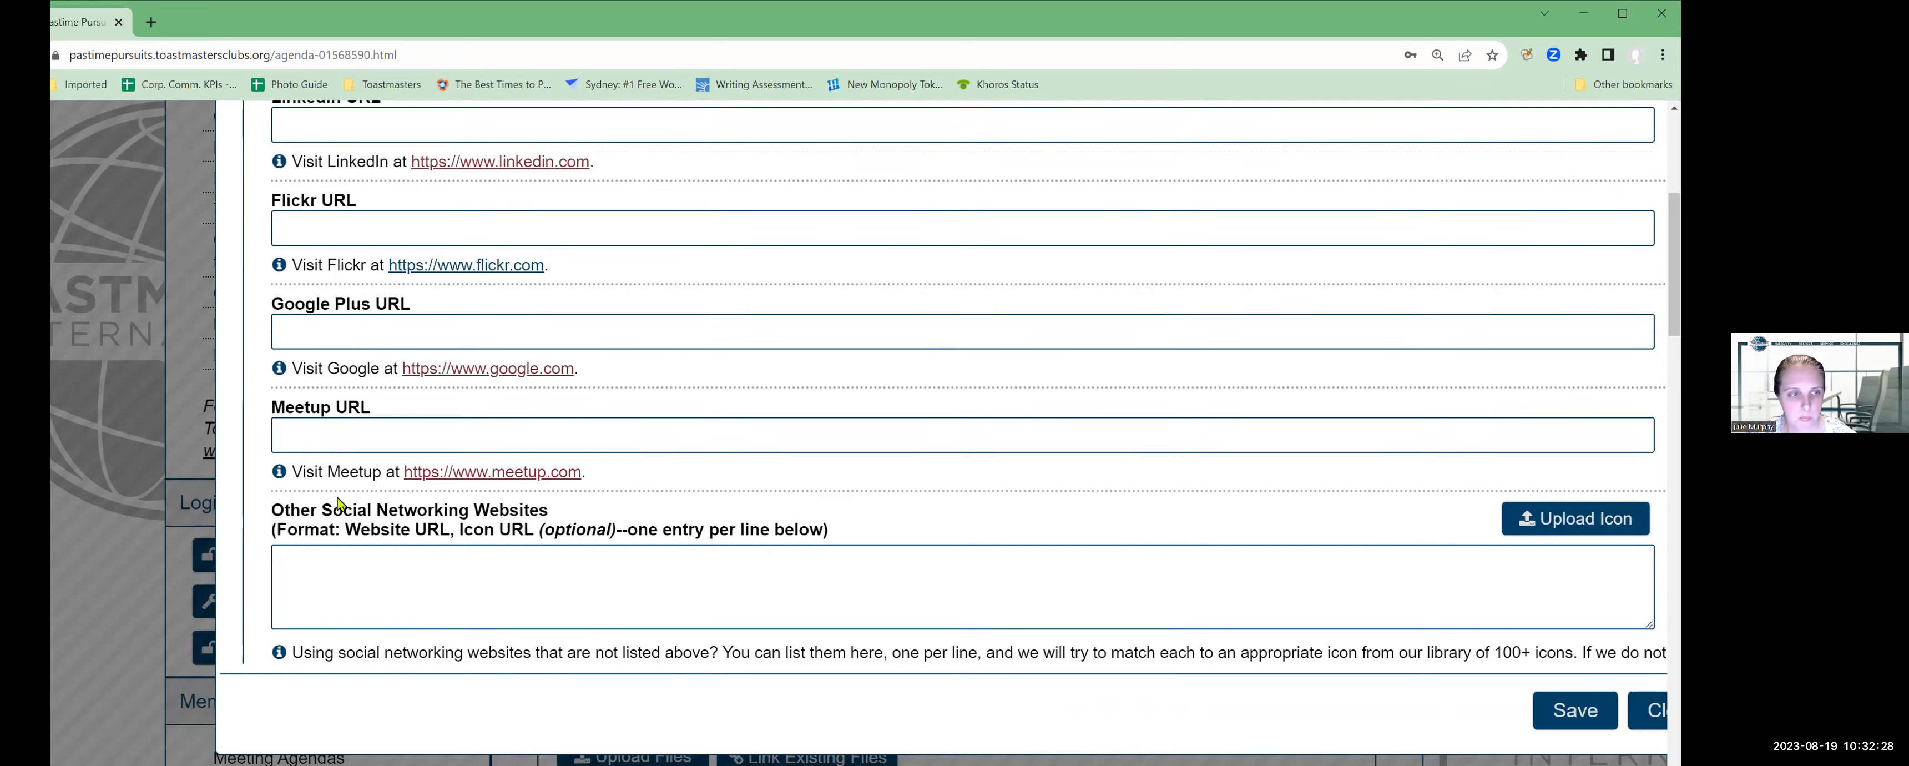
pyautogui.scroll(8, 339, 504)
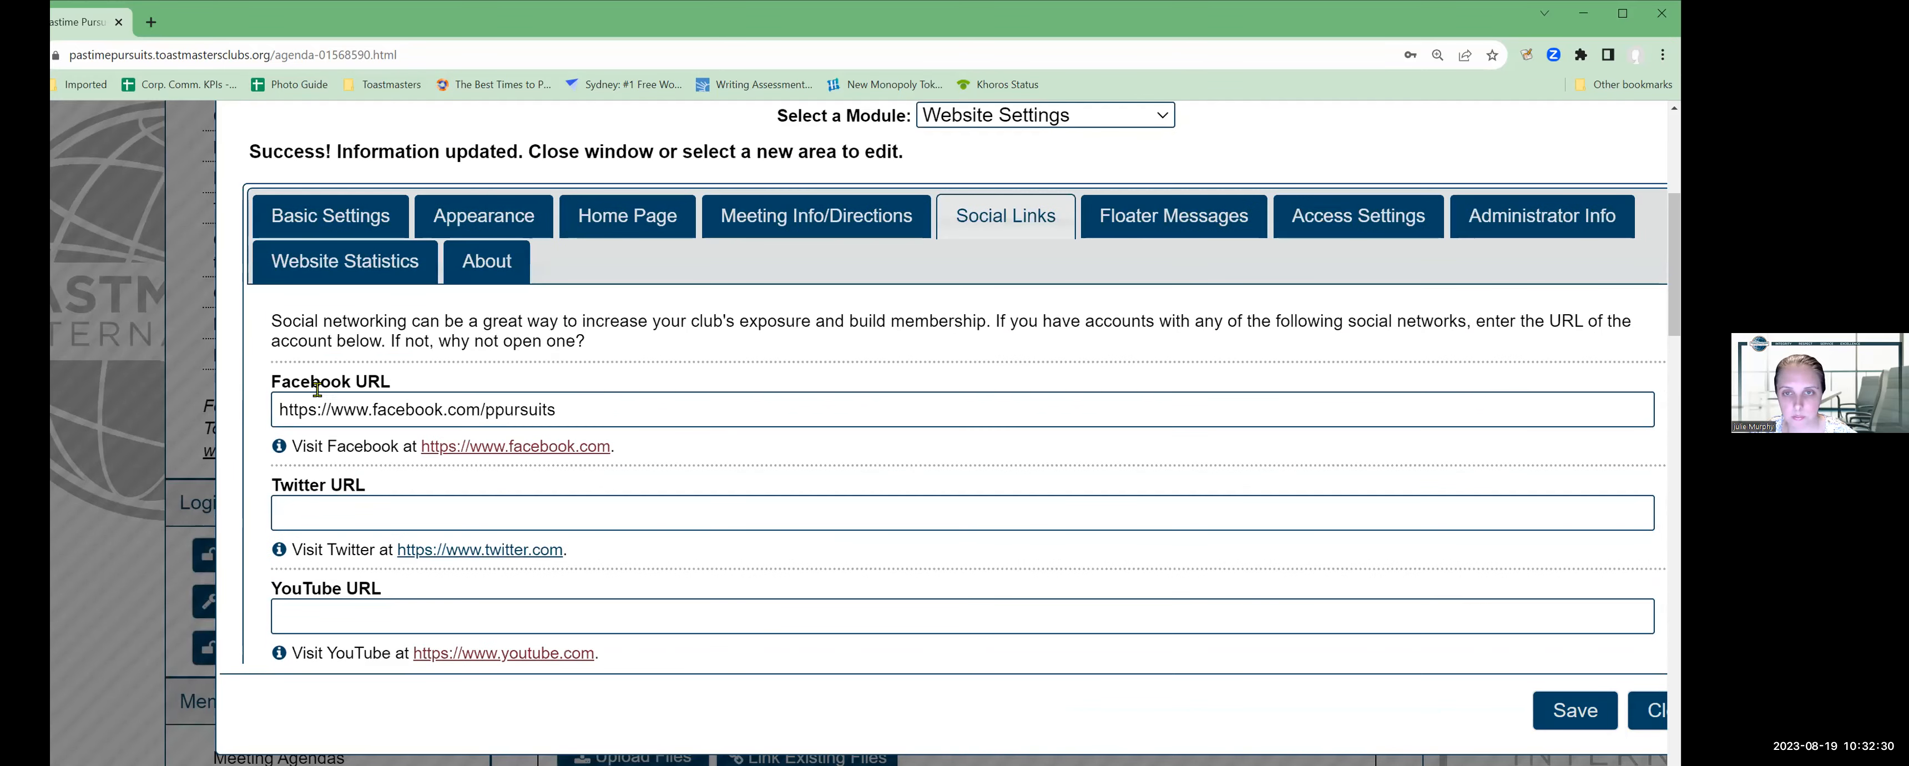
pyautogui.click(1173, 216)
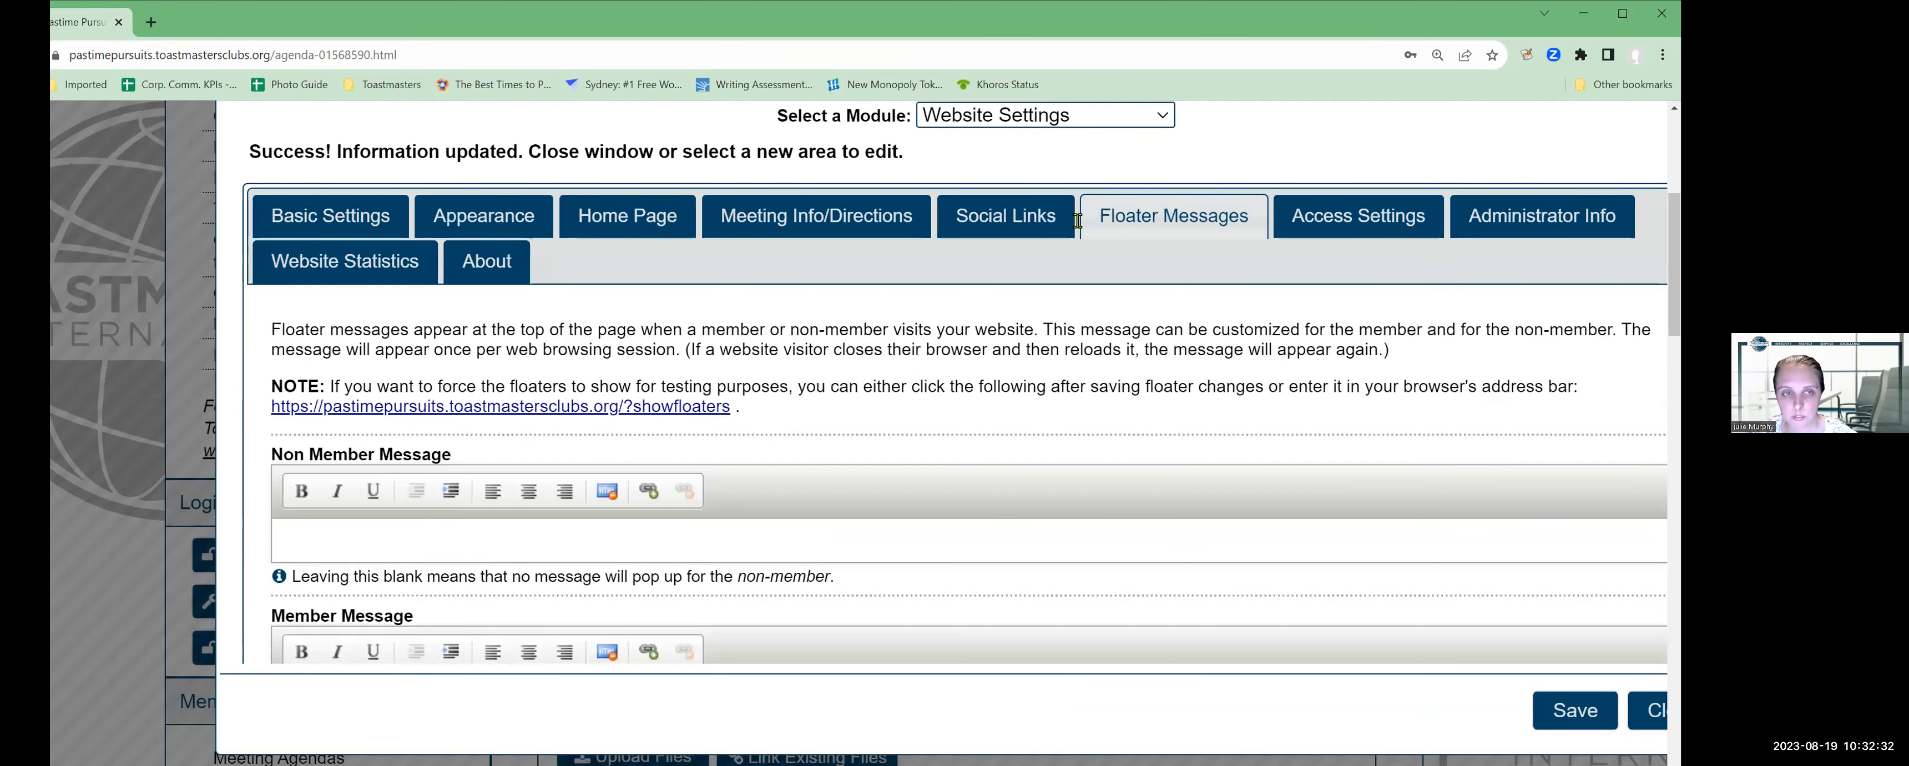
pyautogui.scroll(-1, 956, 370)
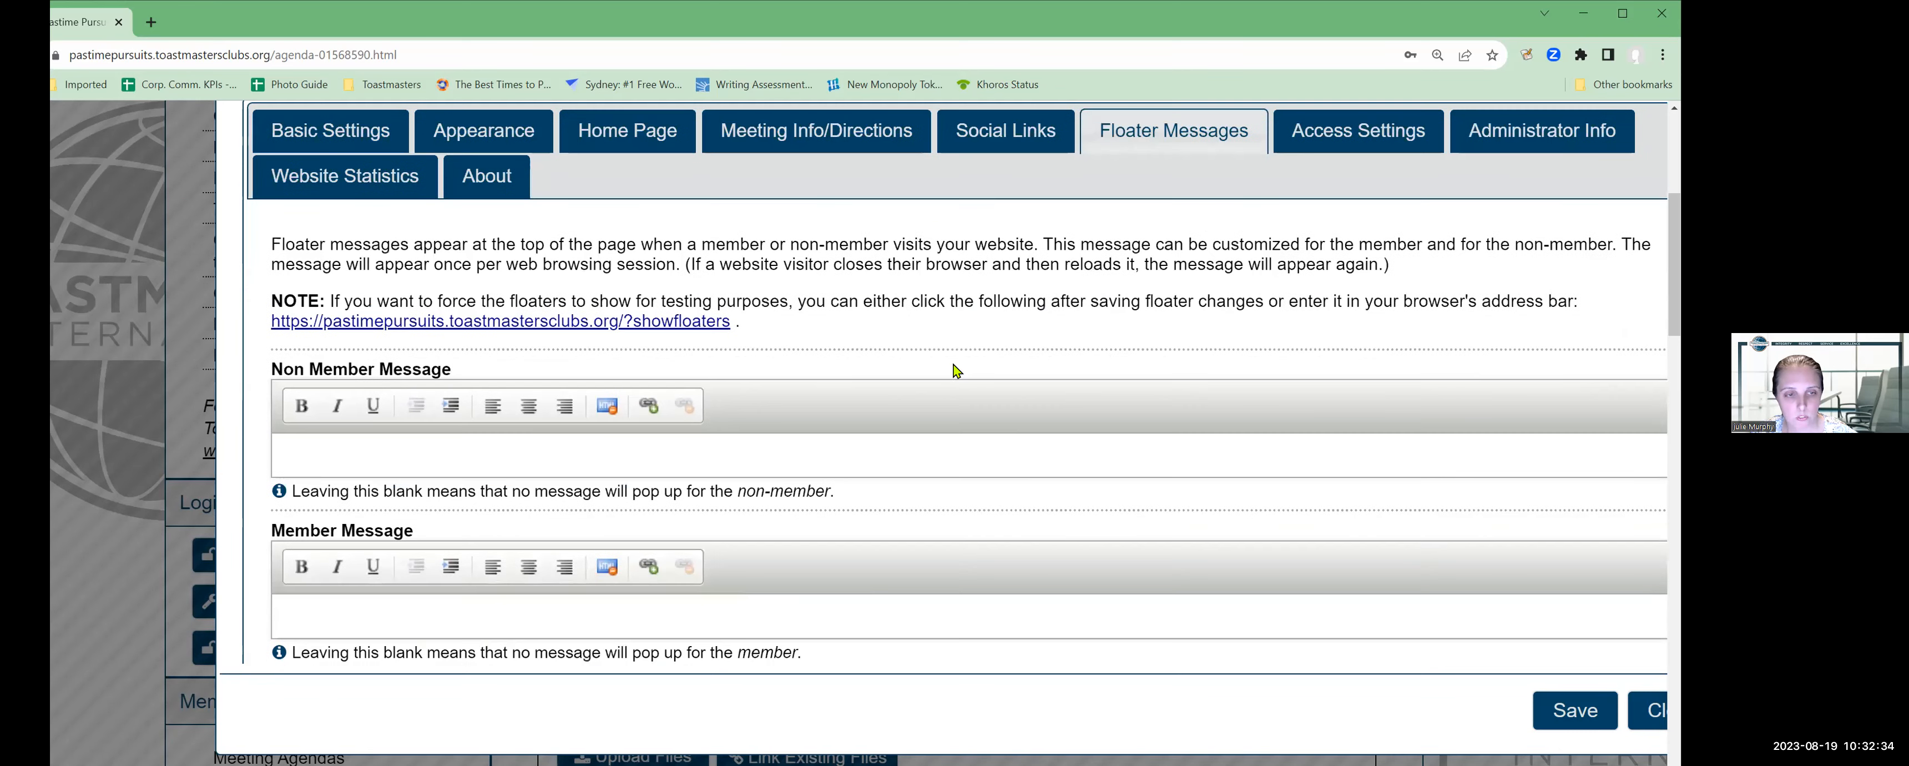
pyautogui.scroll(-1, 956, 370)
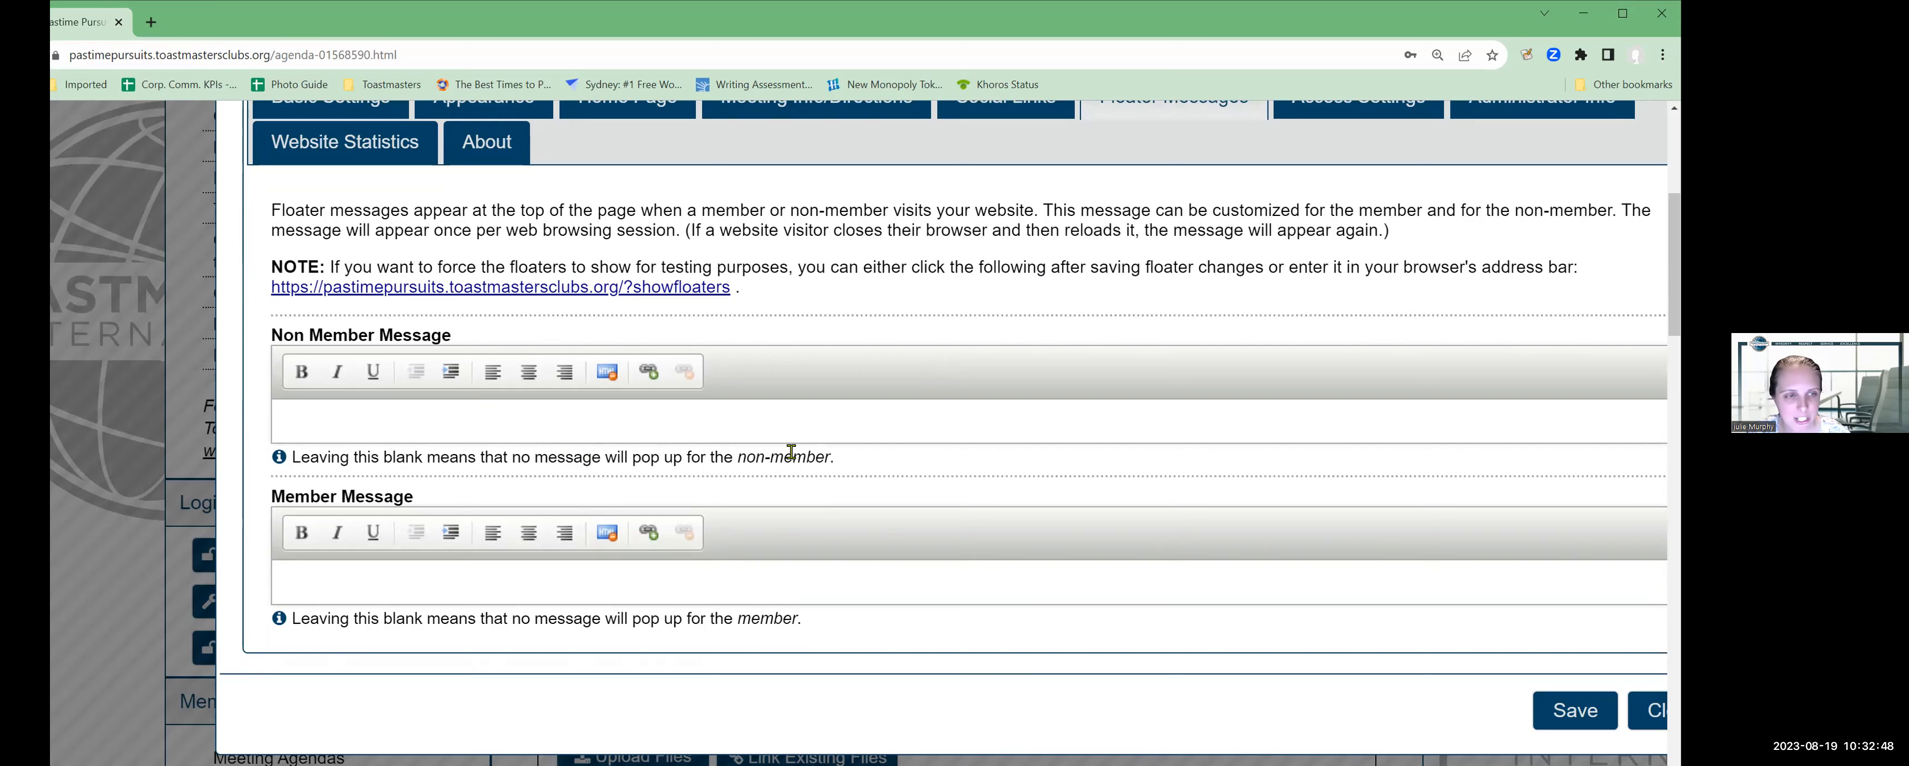
pyautogui.scroll(1, 795, 459)
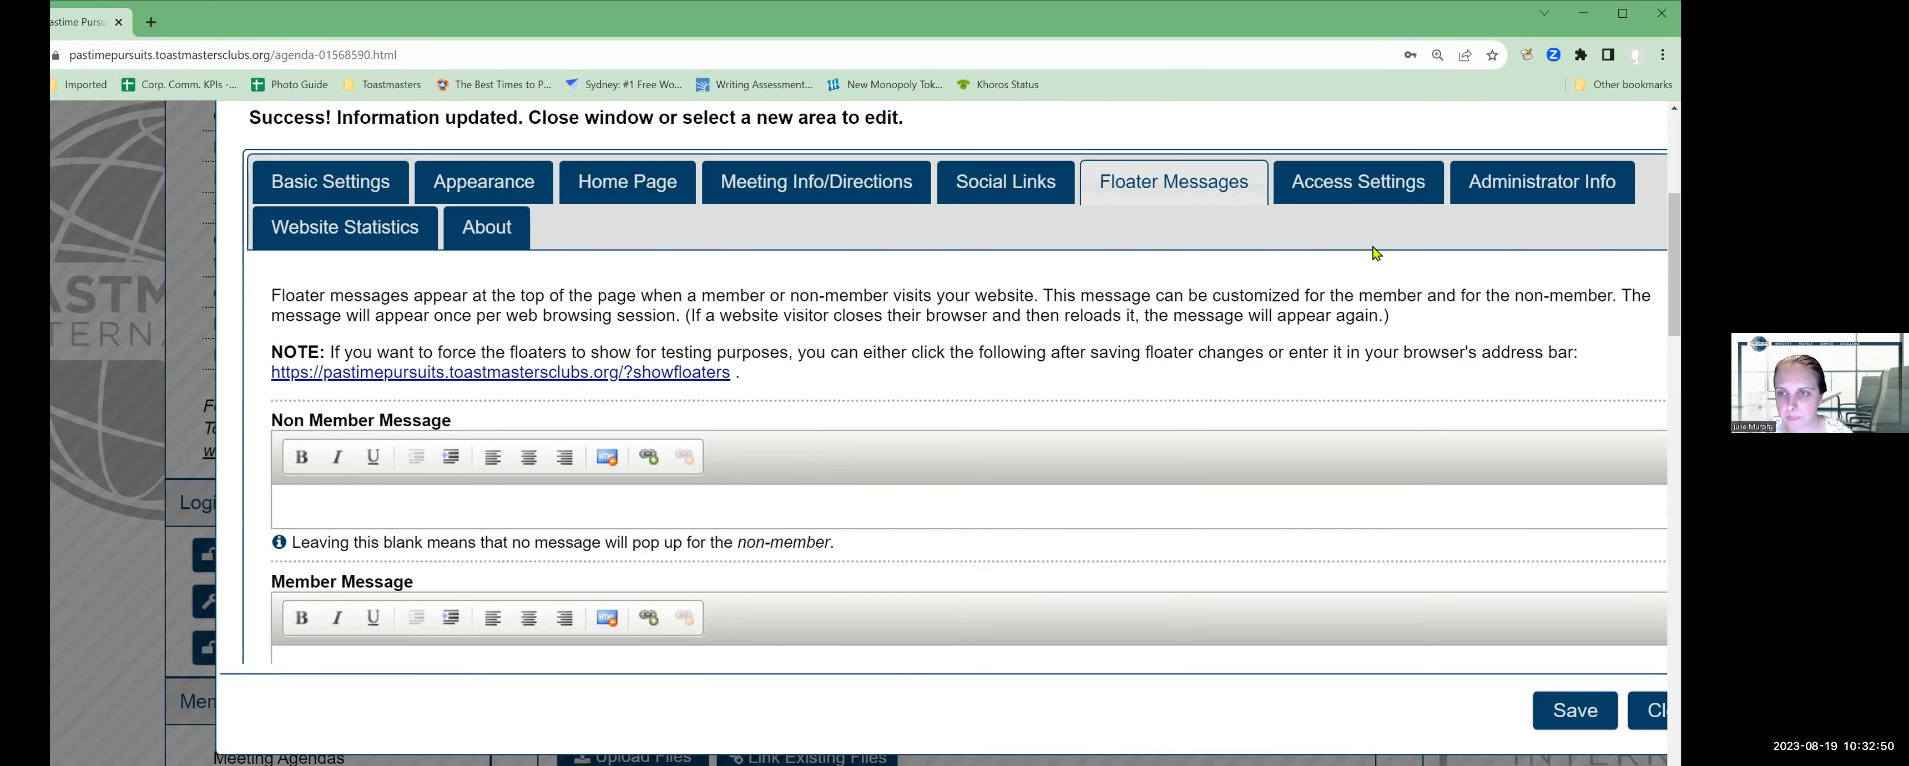
# - Open the Access Settings and review which officers are delegated access to each Admin Console module
pyautogui.click(1368, 194)
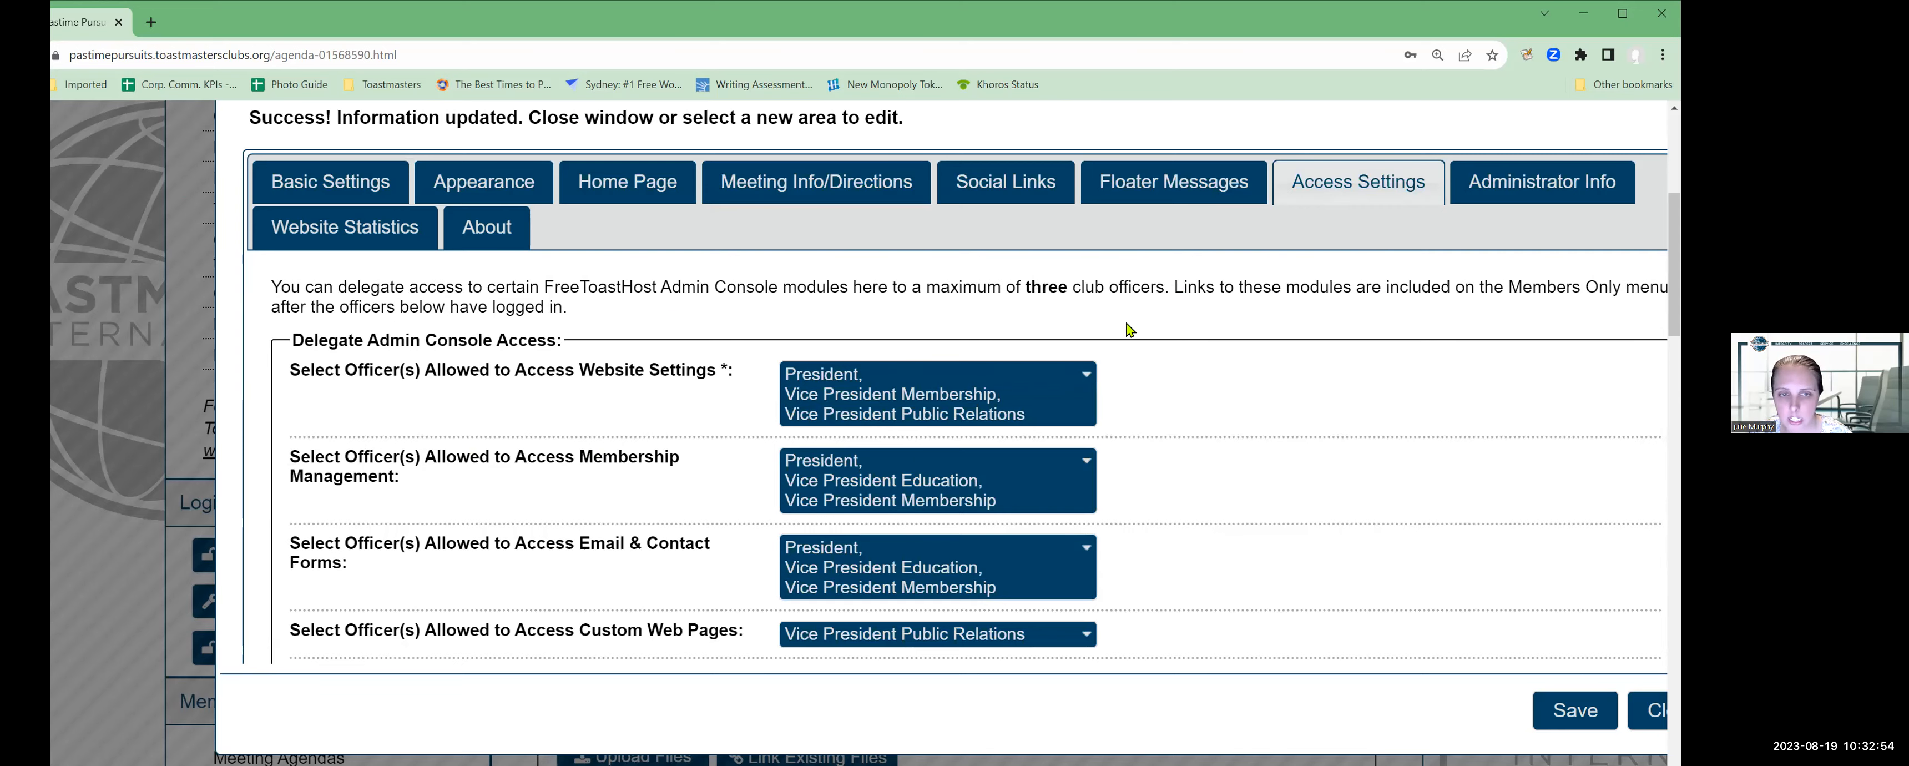
pyautogui.scroll(-1, 1128, 329)
pyautogui.scroll(-1, 1128, 329)
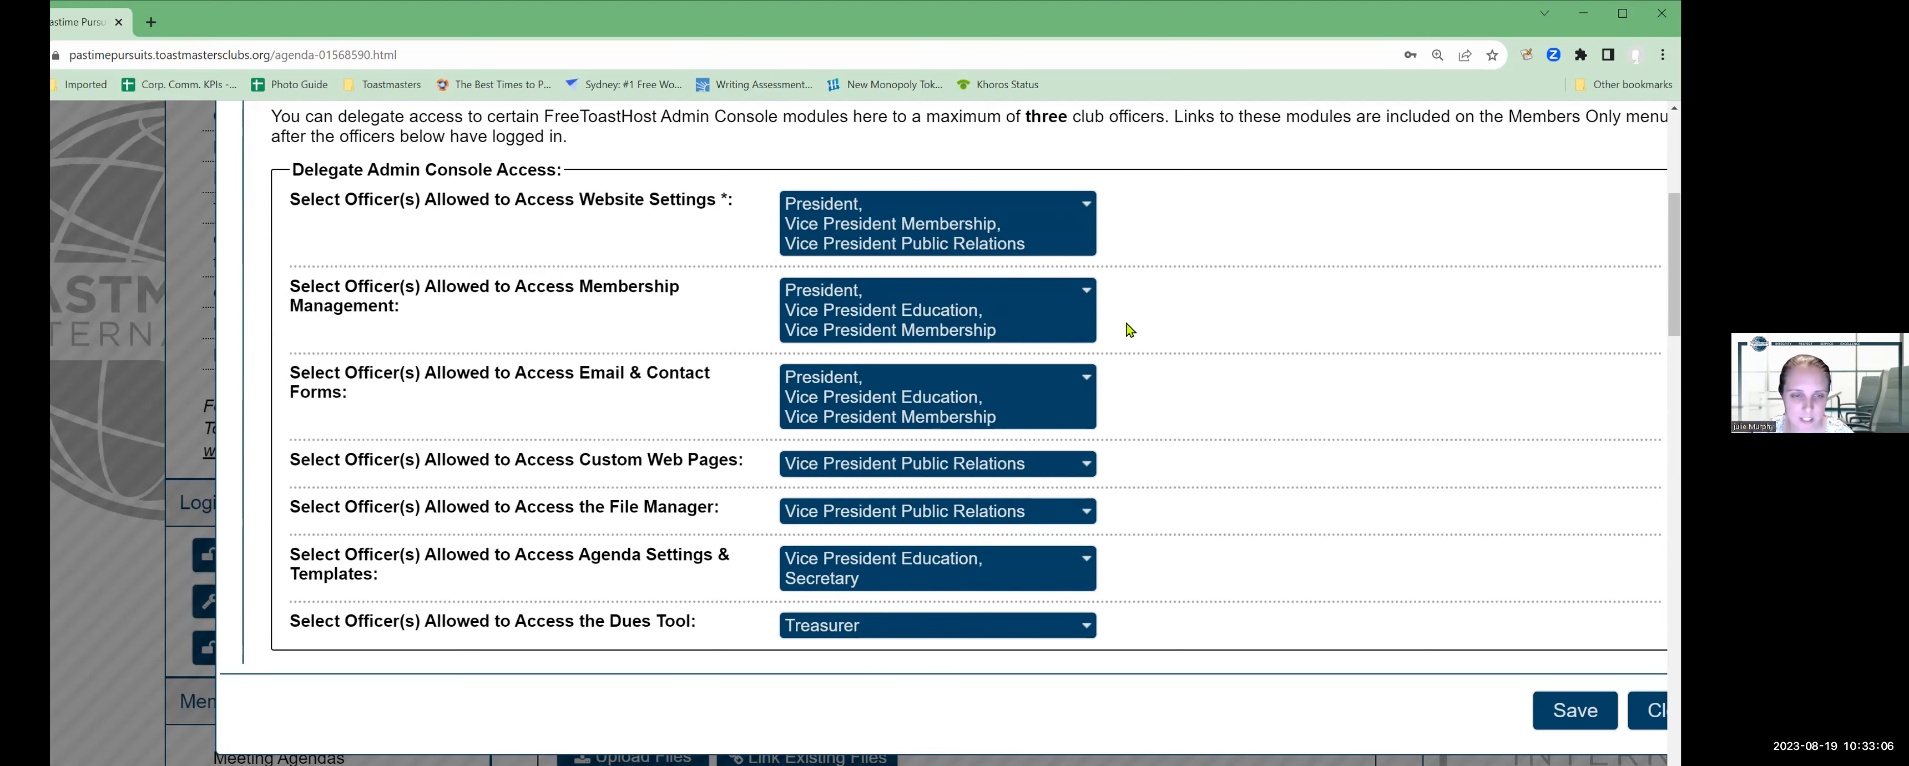
pyautogui.scroll(-1, 504, 432)
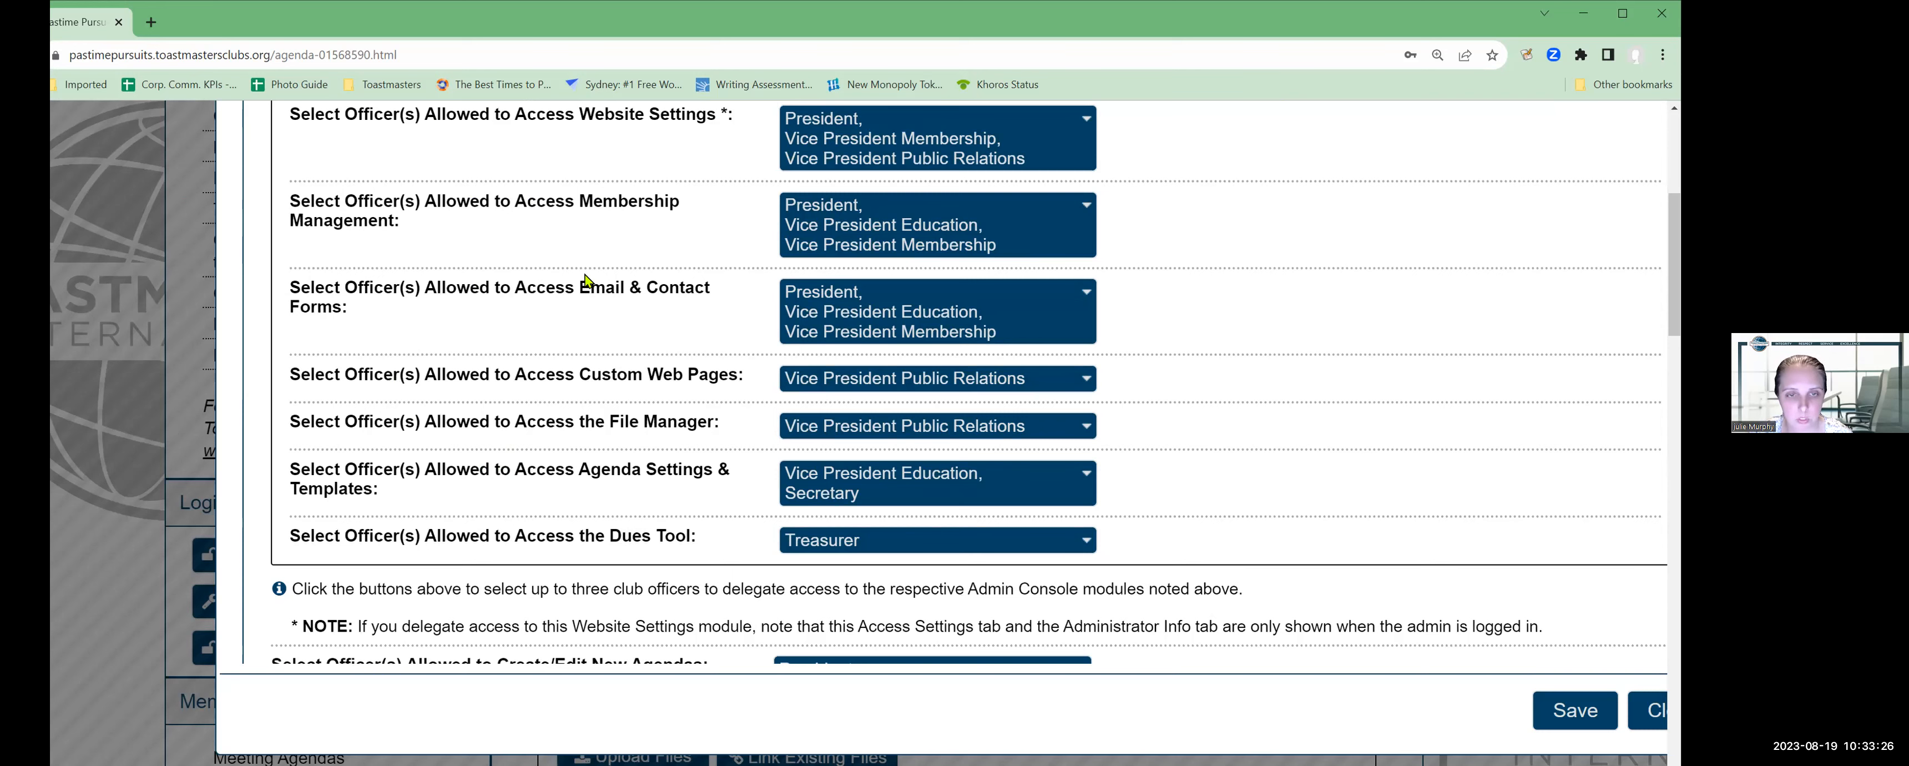
pyautogui.scroll(2, 589, 279)
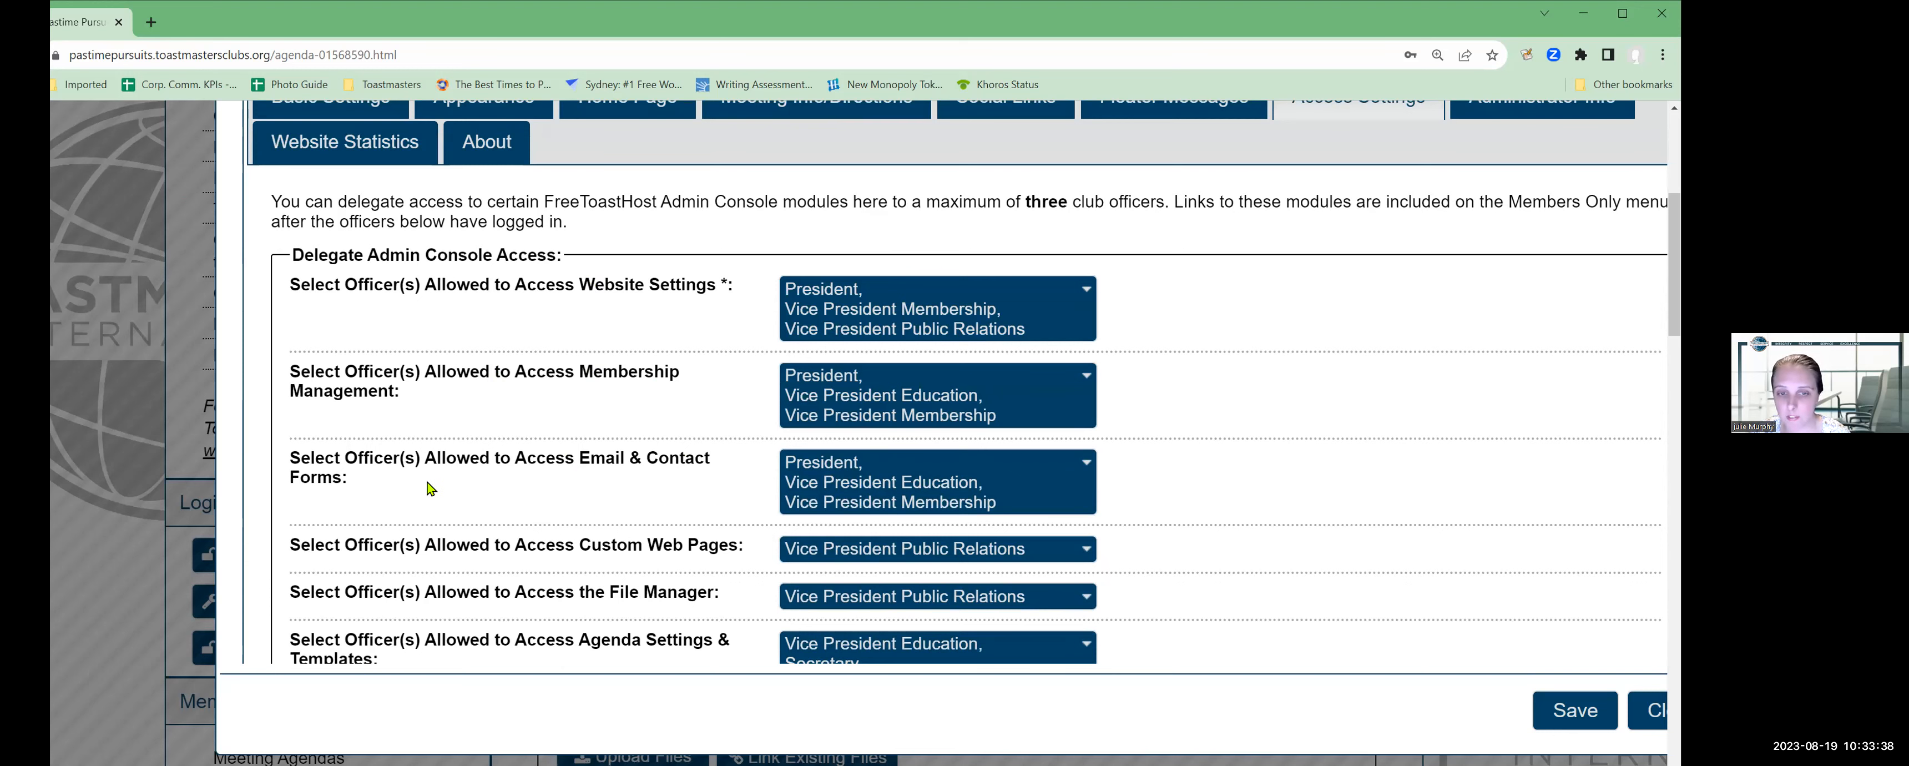
# - Review the Dues Tool access, the delegation notes and the officers allowed to create or edit new agendas
pyautogui.scroll(-5, 430, 488)
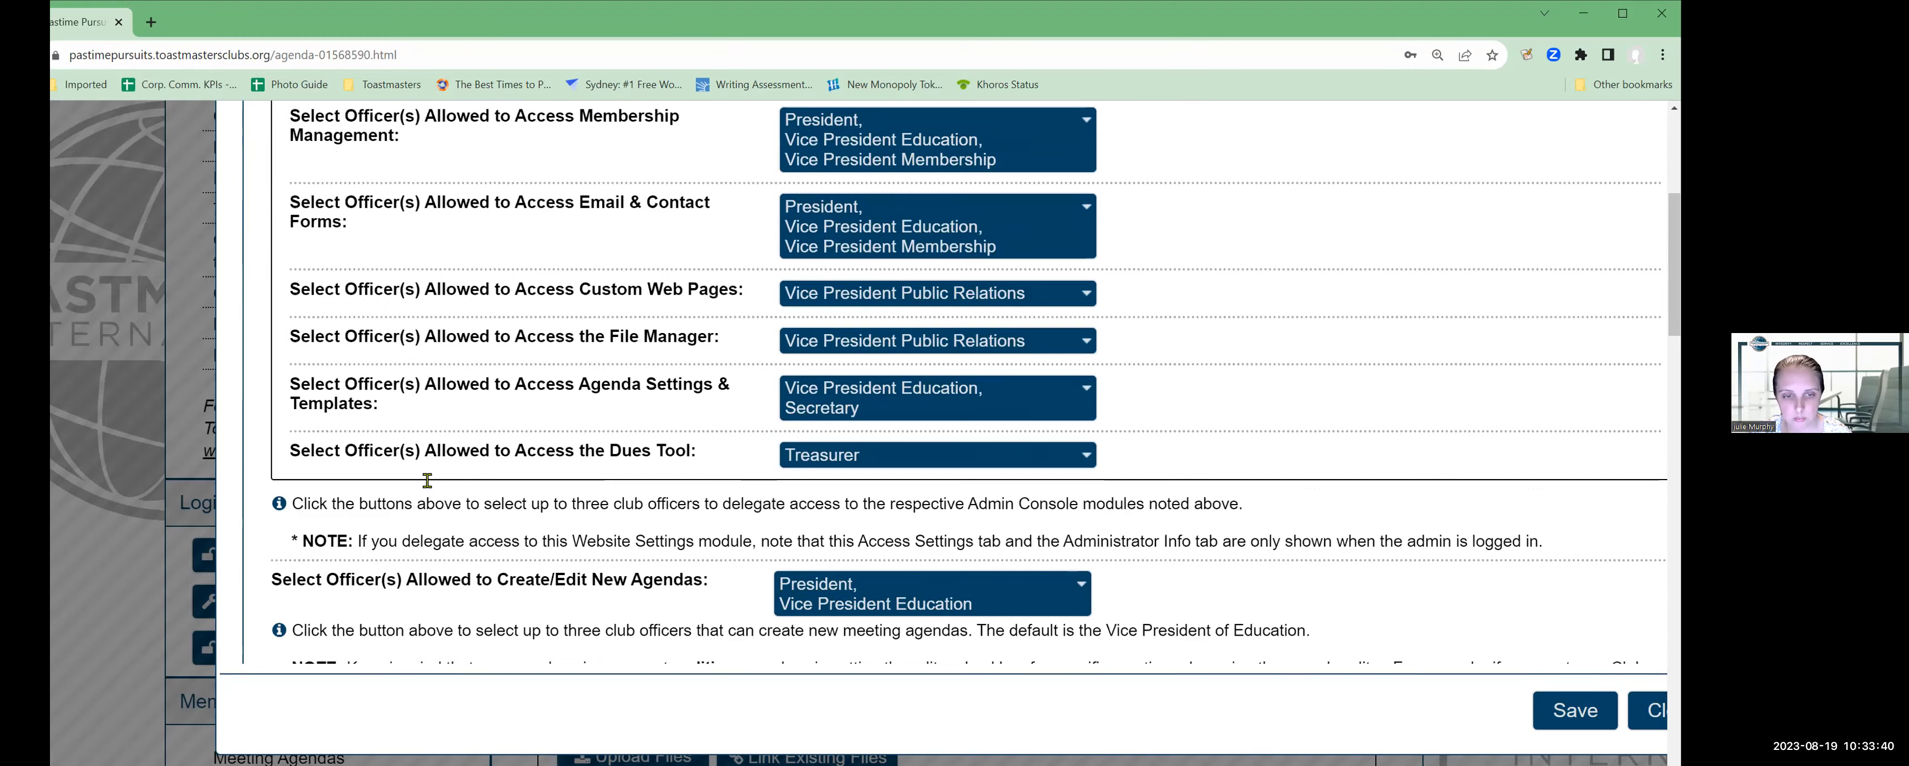
pyautogui.scroll(-1, 430, 488)
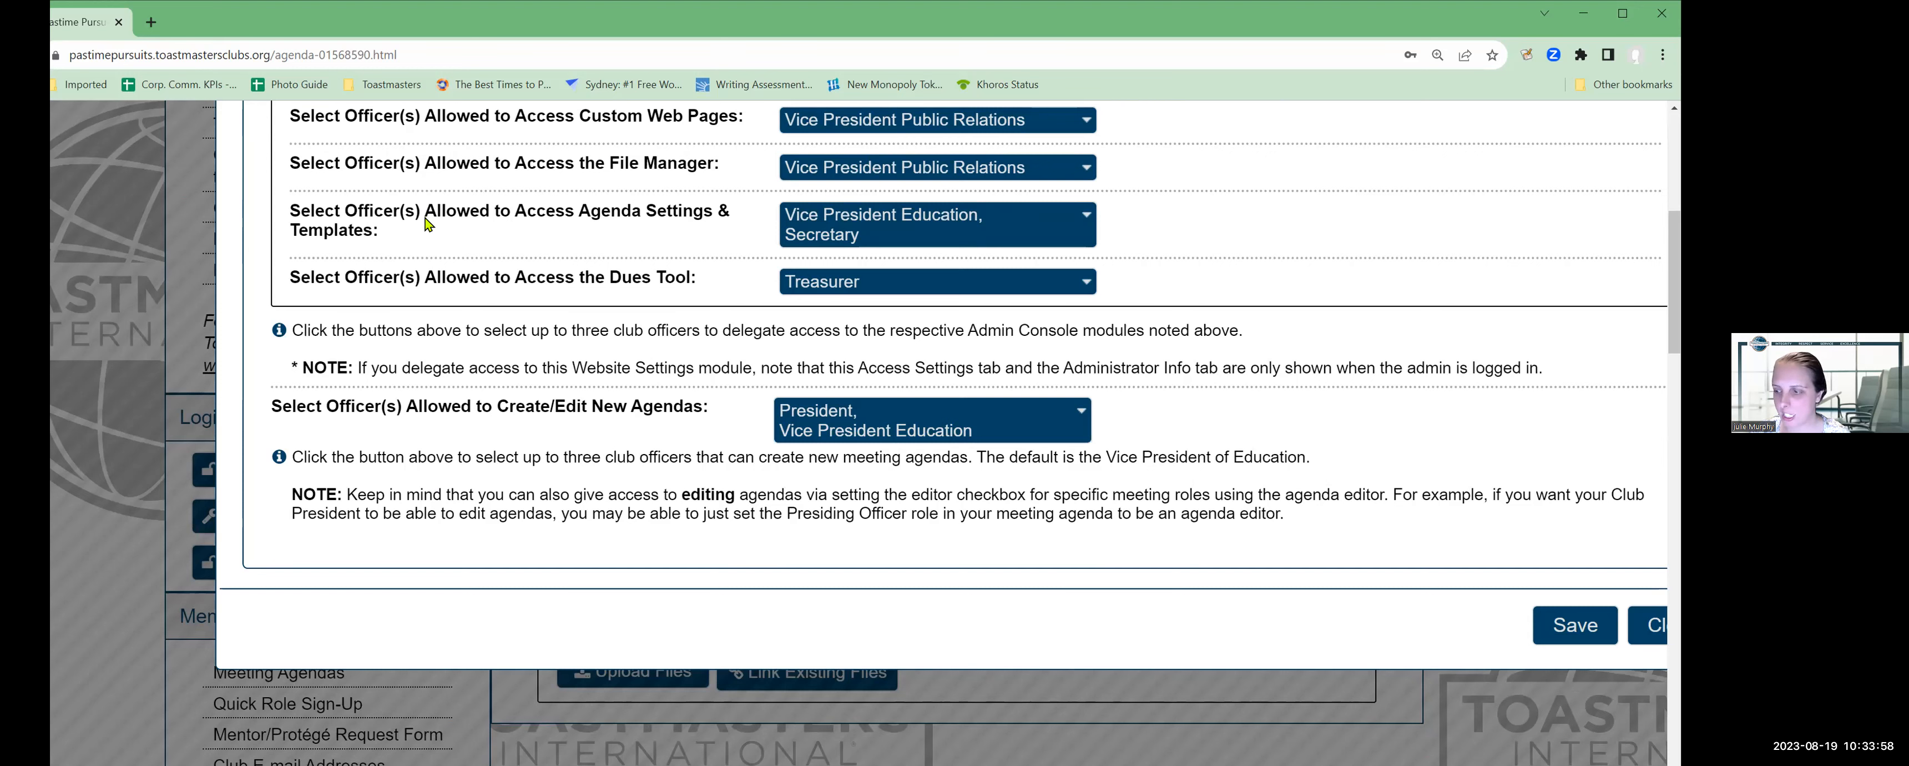
pyautogui.scroll(1, 818, 342)
pyautogui.scroll(5, 818, 342)
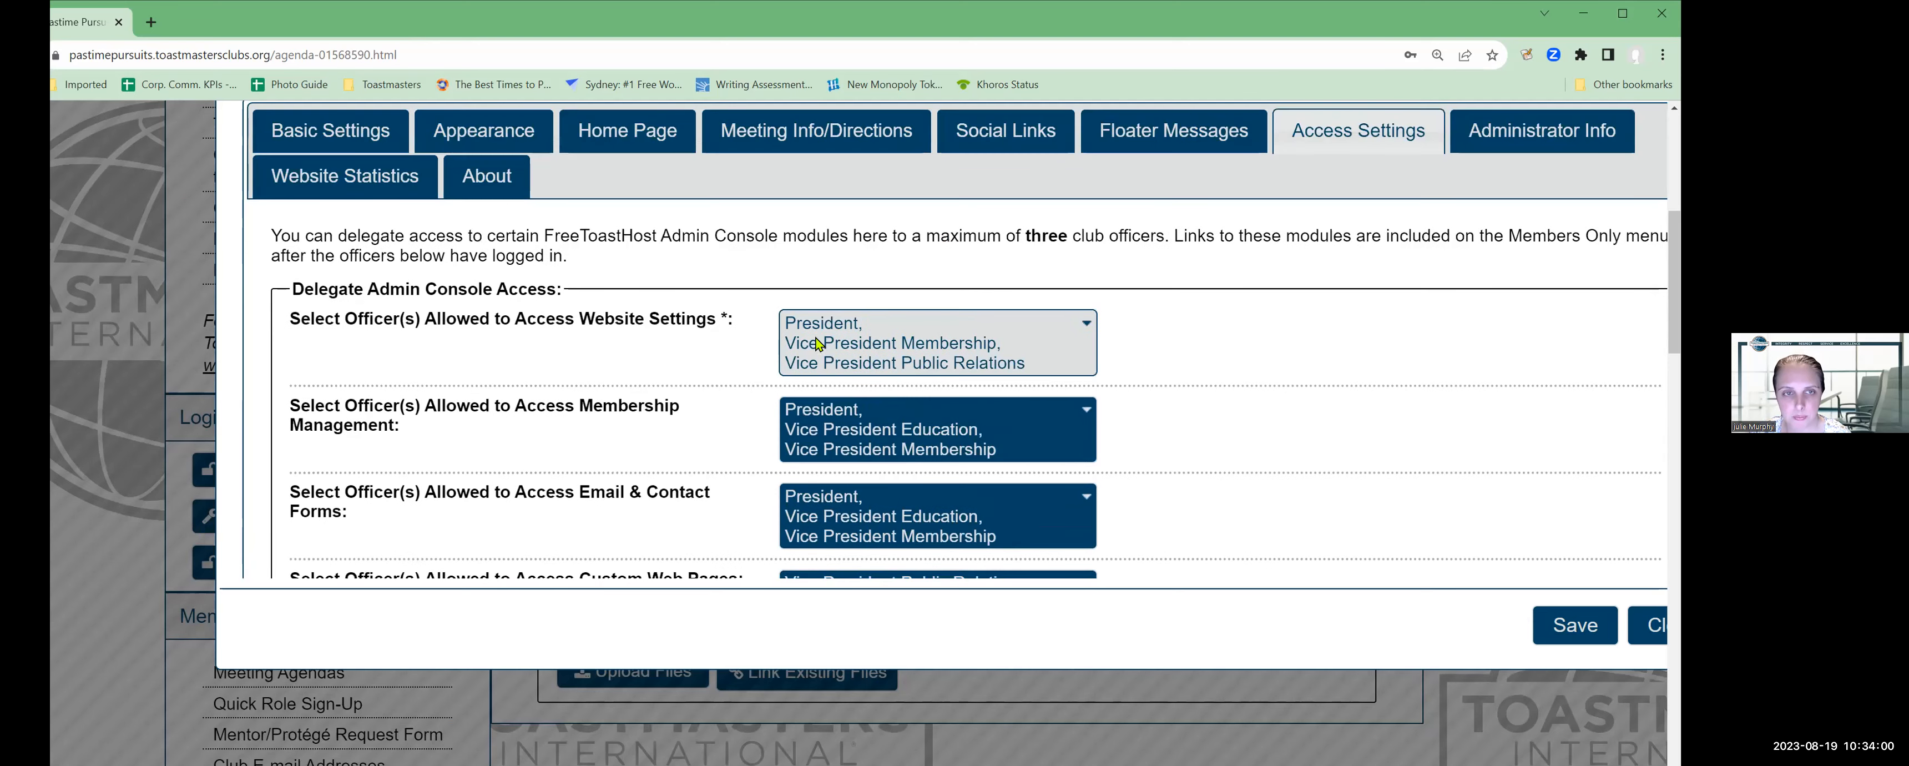
# - Open the Administrator Info settings and review the administrator name, e-mail, password fields and email notification options
pyautogui.click(1497, 150)
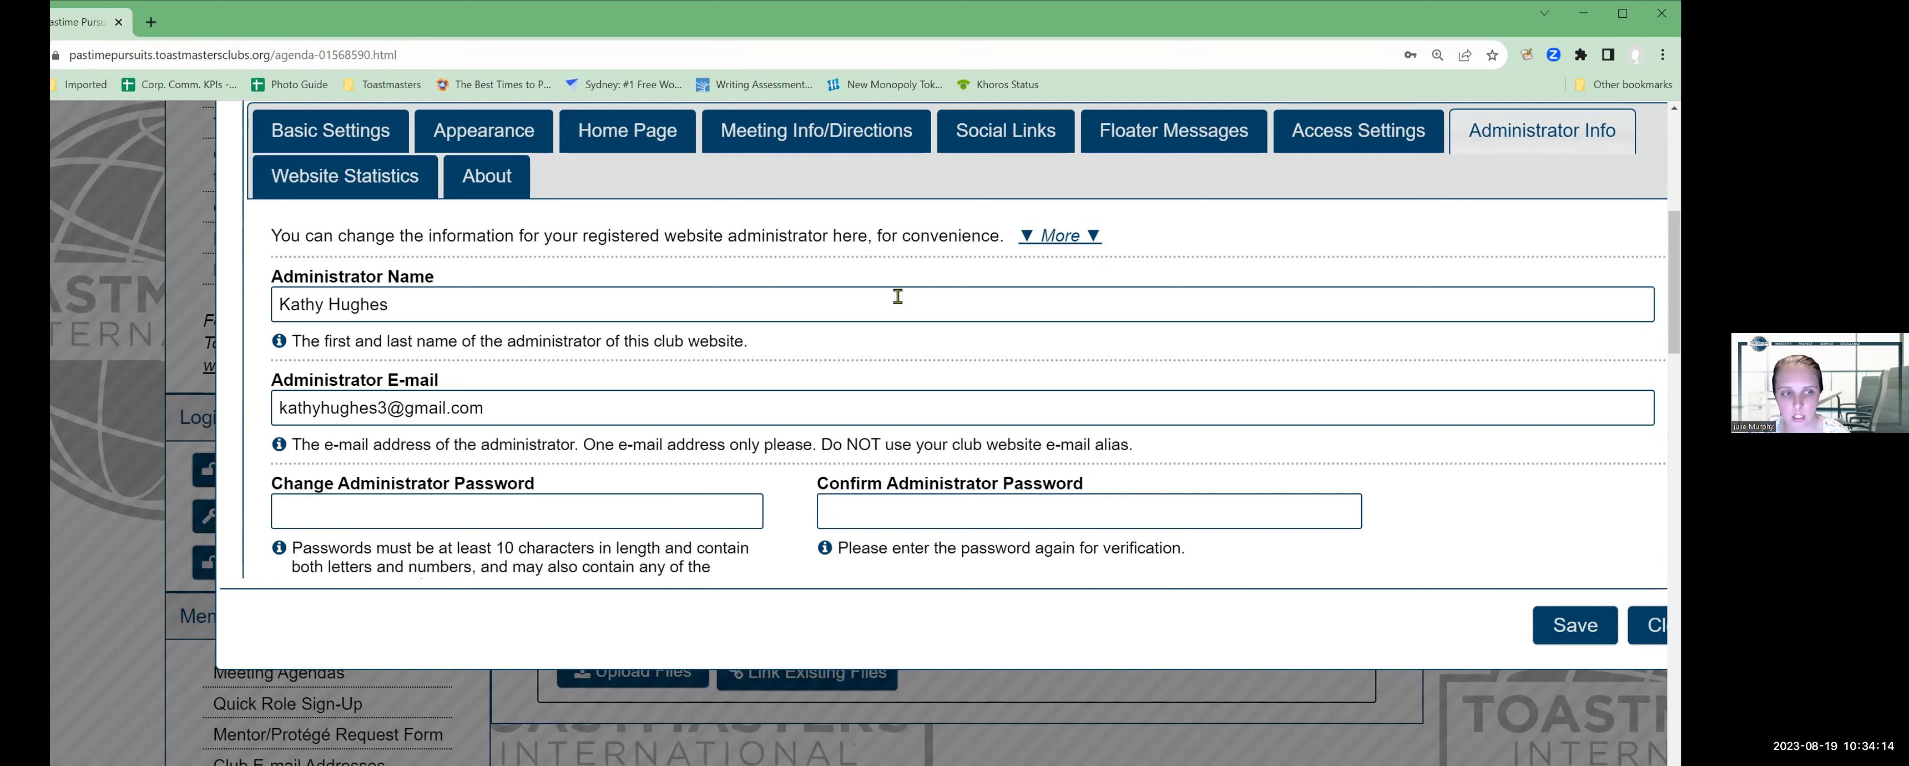
pyautogui.scroll(-1, 898, 300)
pyautogui.scroll(-4, 899, 303)
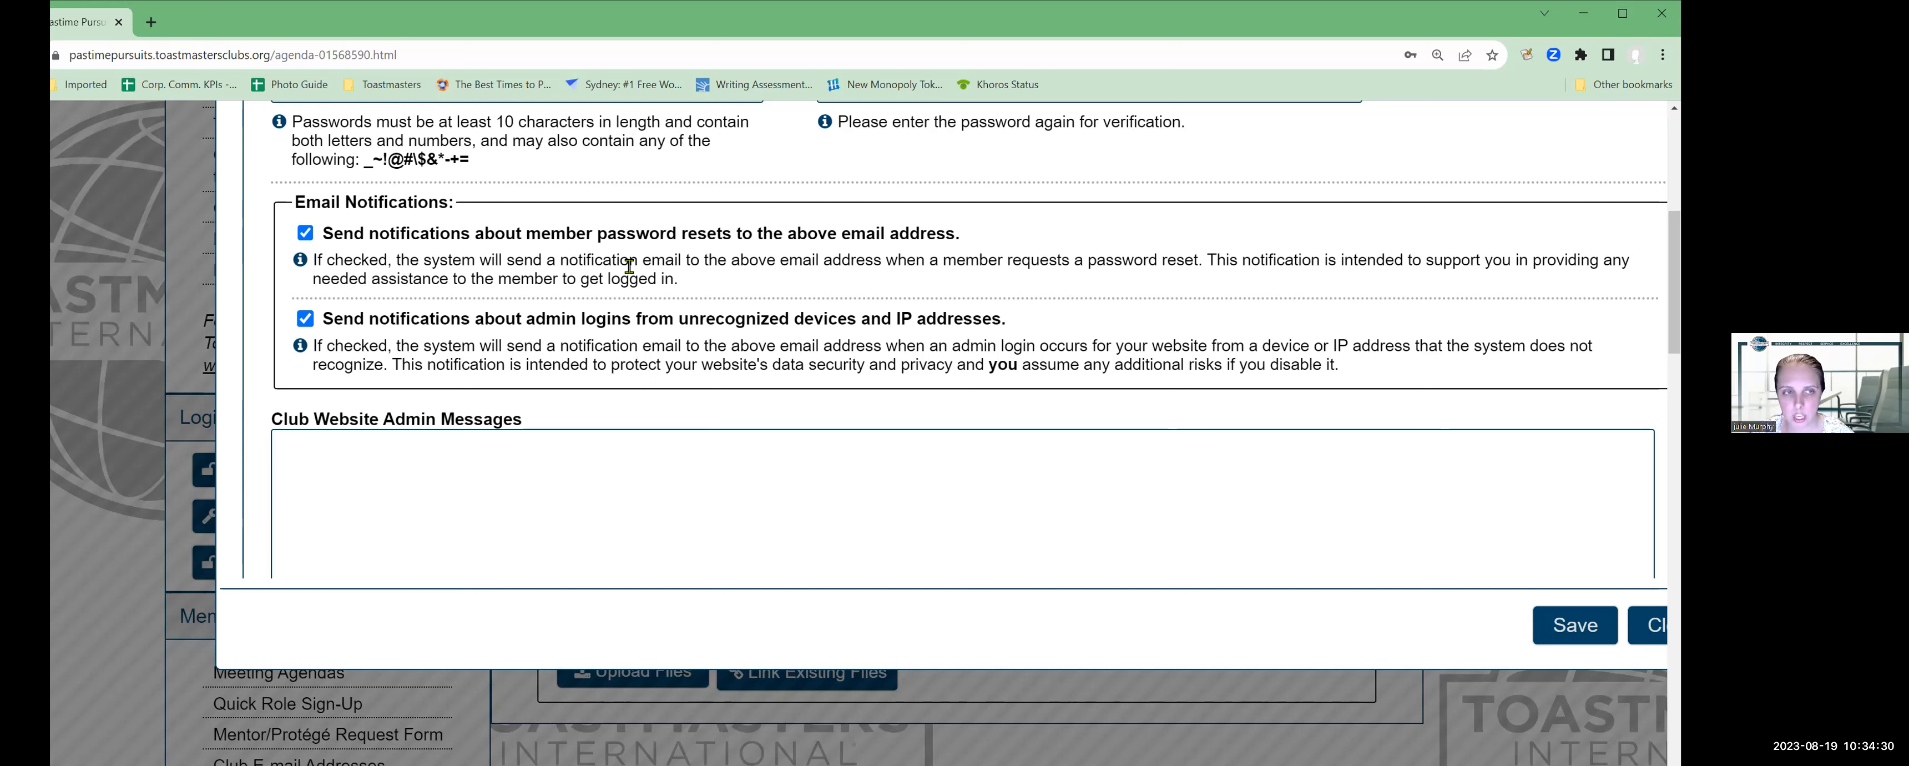
# - Review the Club Website Admin Messages field and the Google RECAPTCHA v3 settings
pyautogui.scroll(-1, 628, 266)
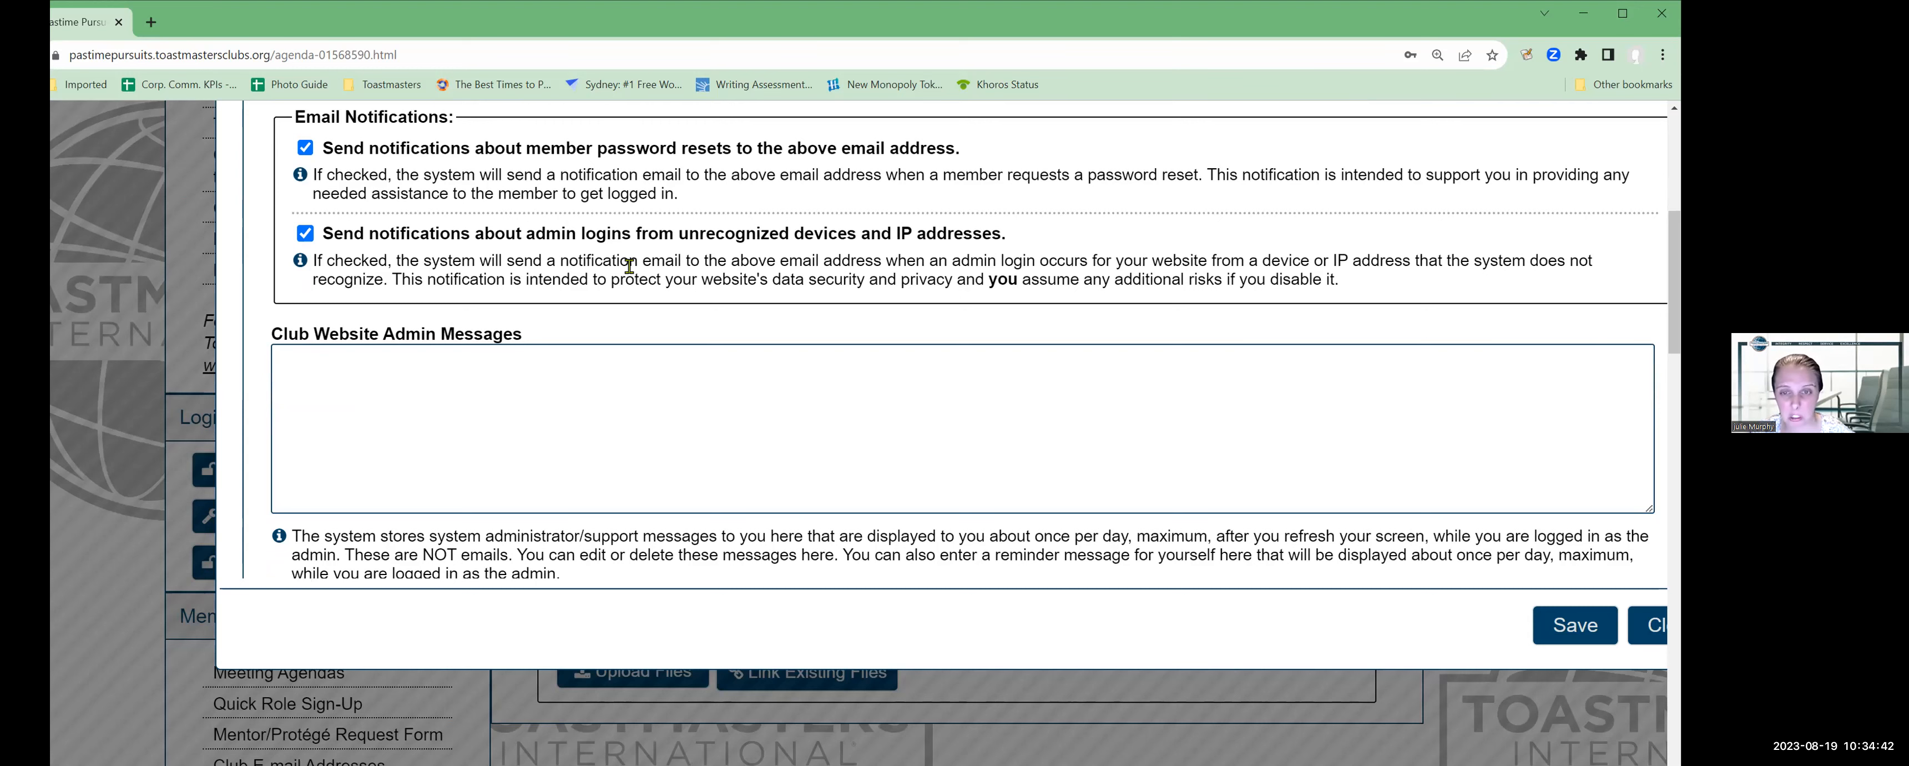
pyautogui.scroll(-3, 629, 266)
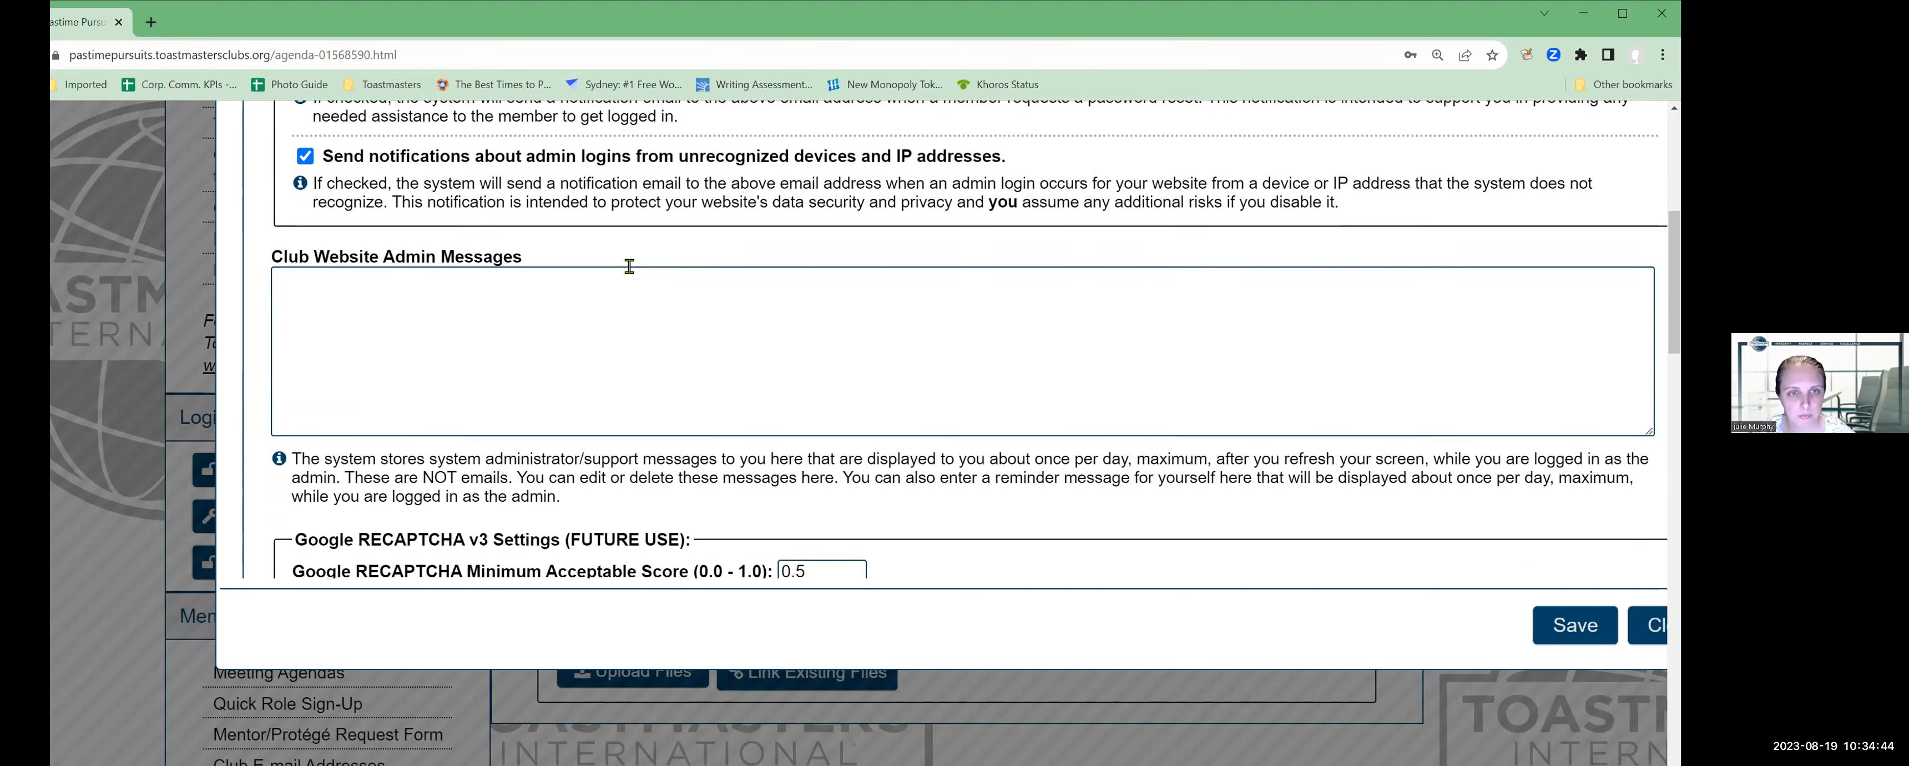
pyautogui.scroll(-5, 629, 266)
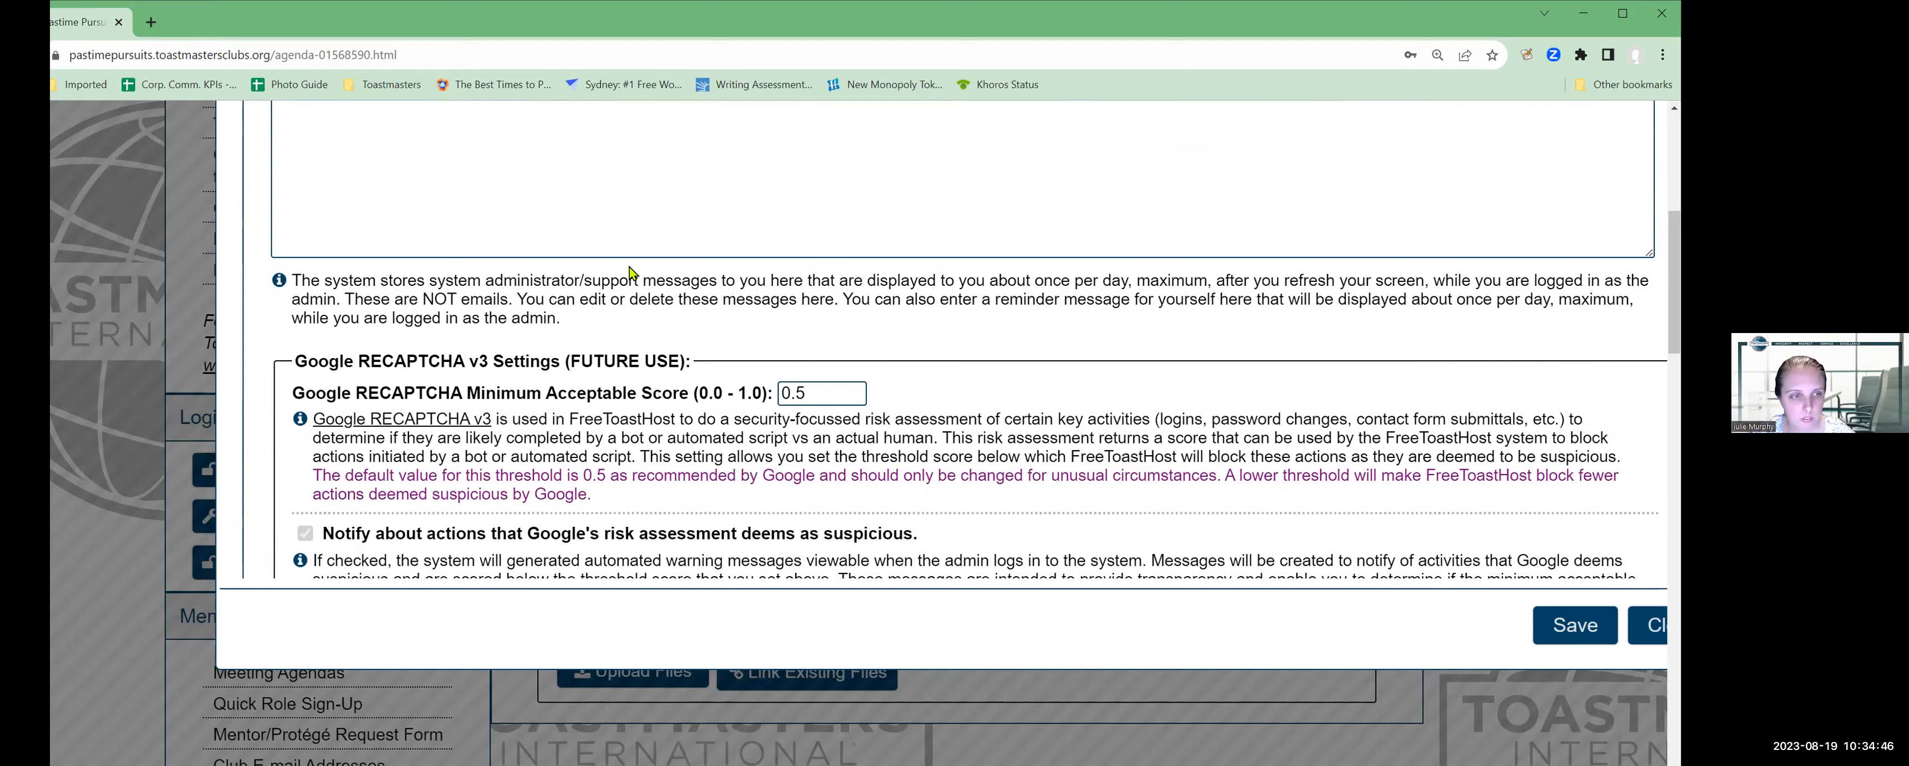
pyautogui.scroll(-2, 630, 273)
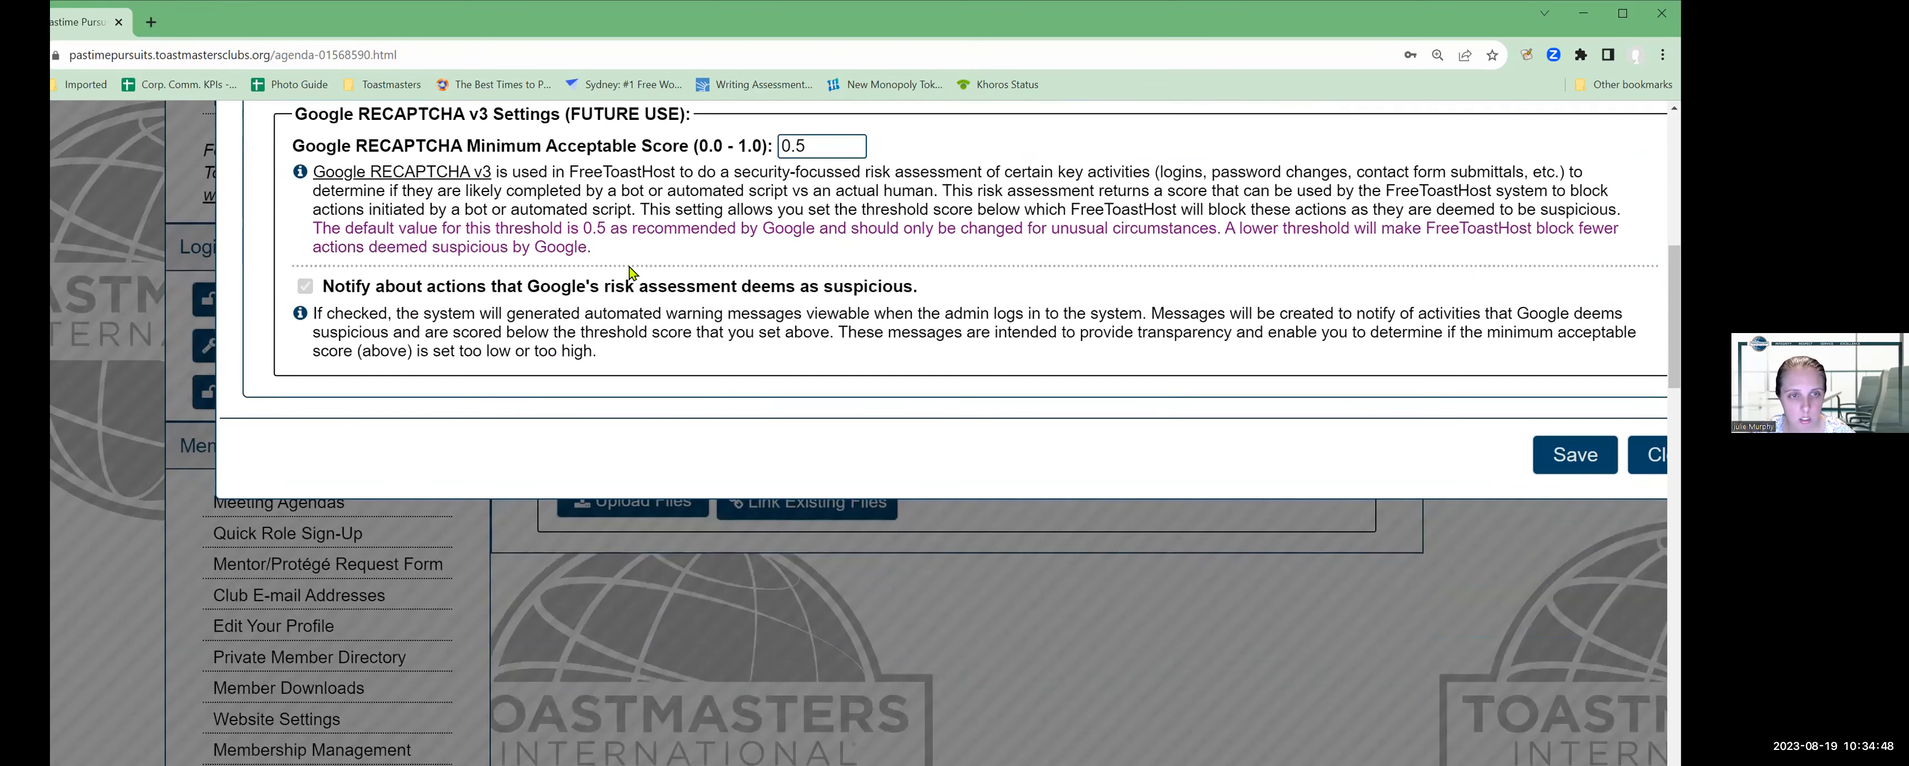
# - Open the About information in Website Settings and review the description of FreeToastHost 3
pyautogui.scroll(2, 630, 273)
pyautogui.scroll(10, 629, 273)
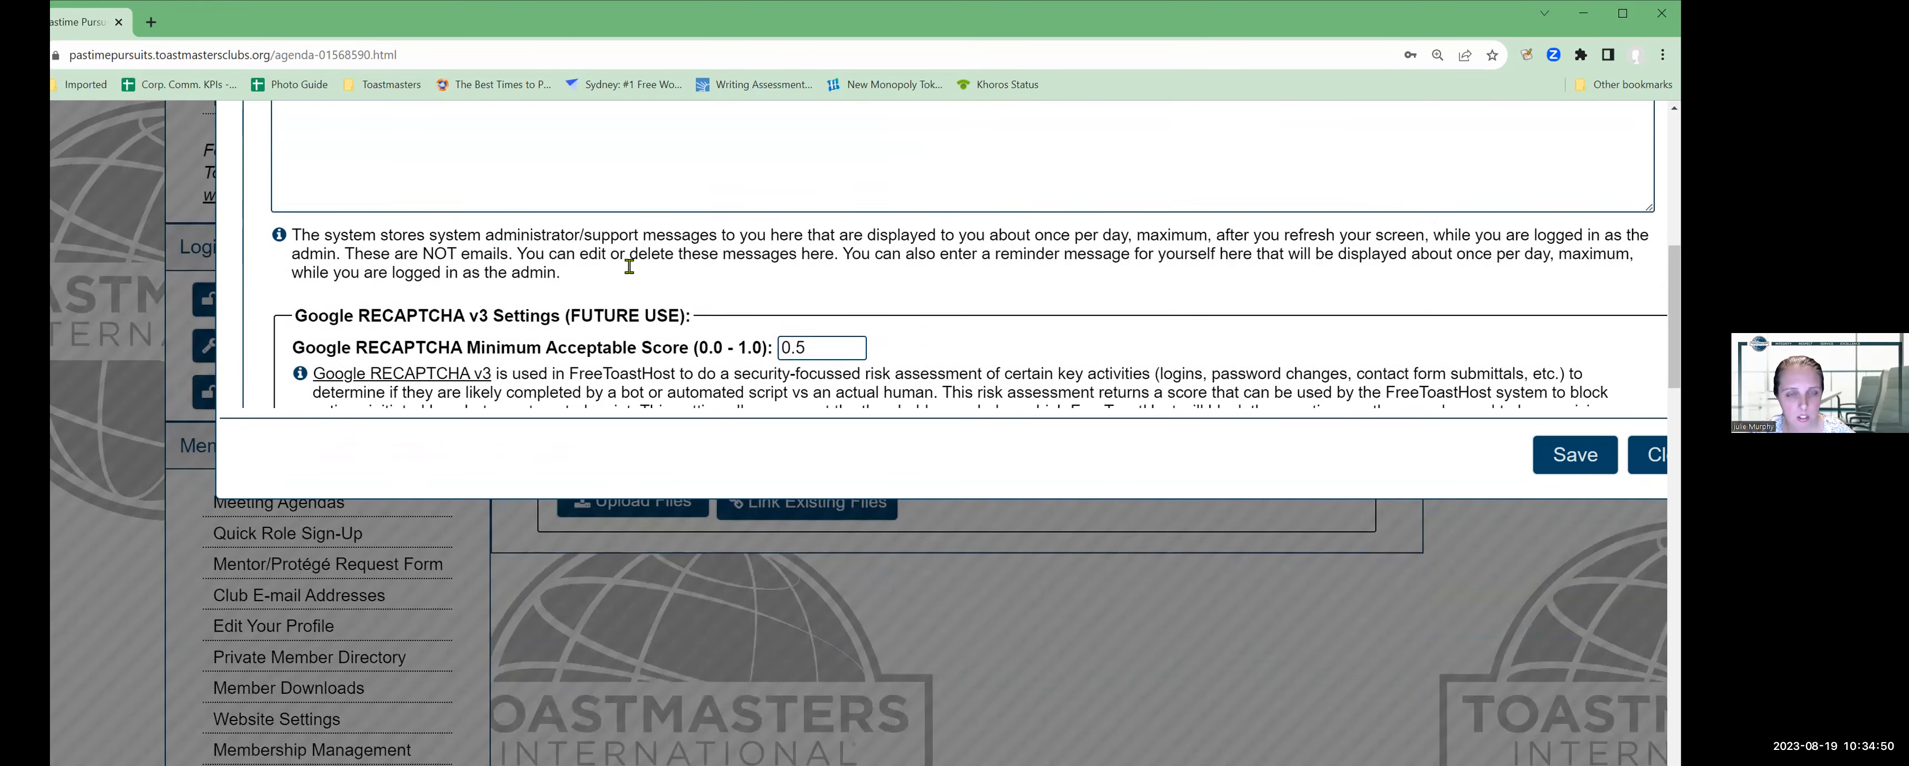
pyautogui.scroll(7, 1261, 323)
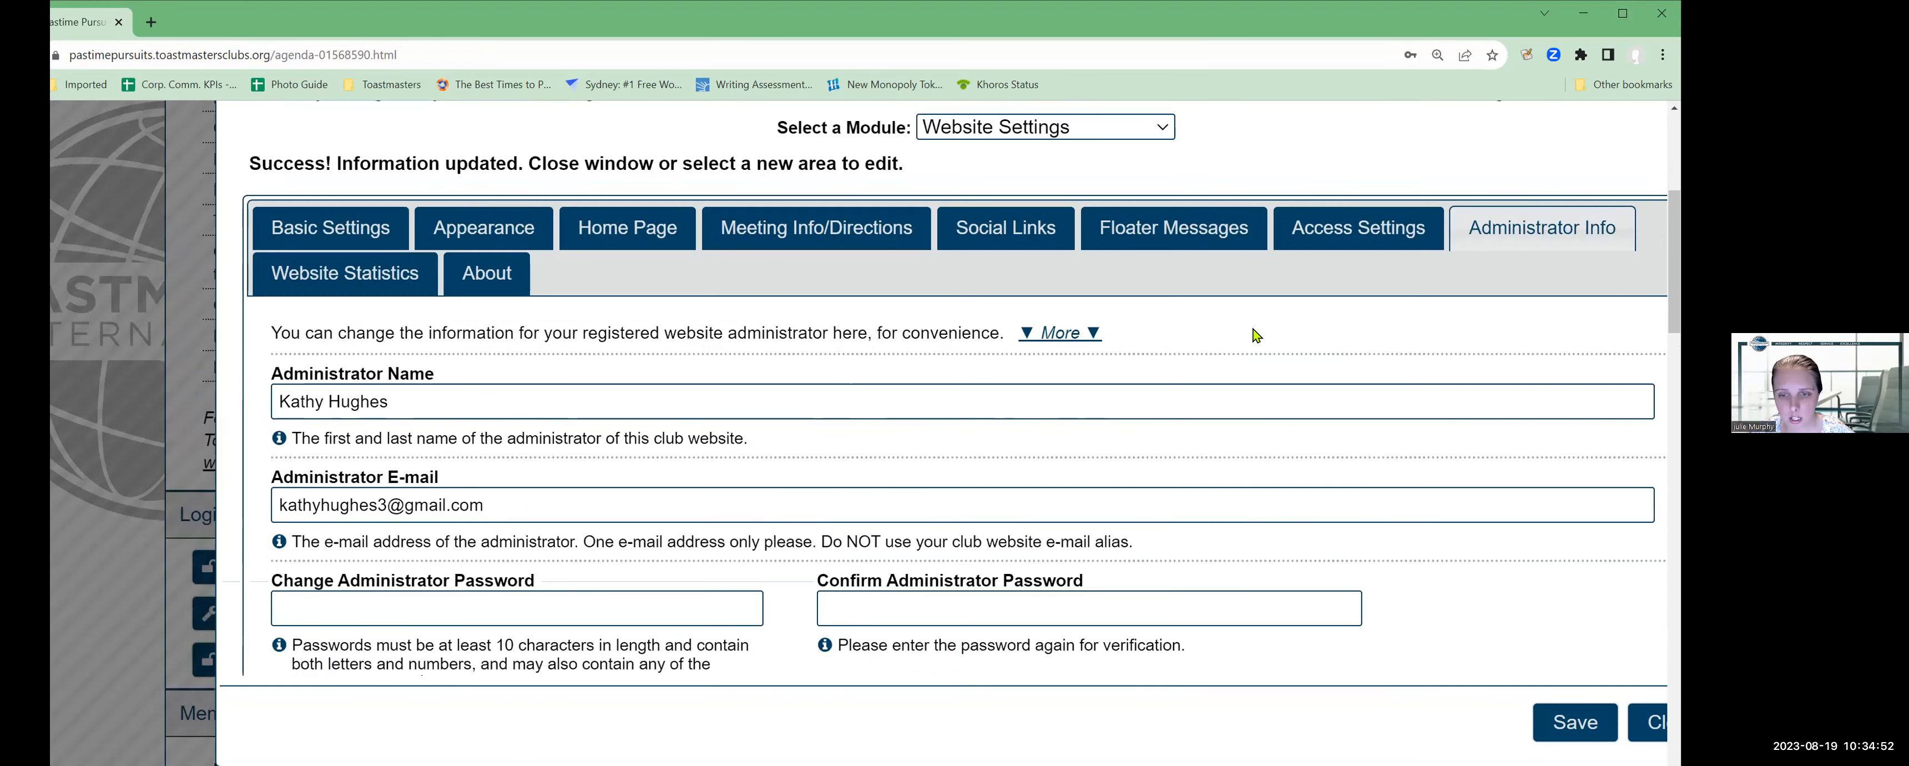
pyautogui.scroll(7, 1252, 333)
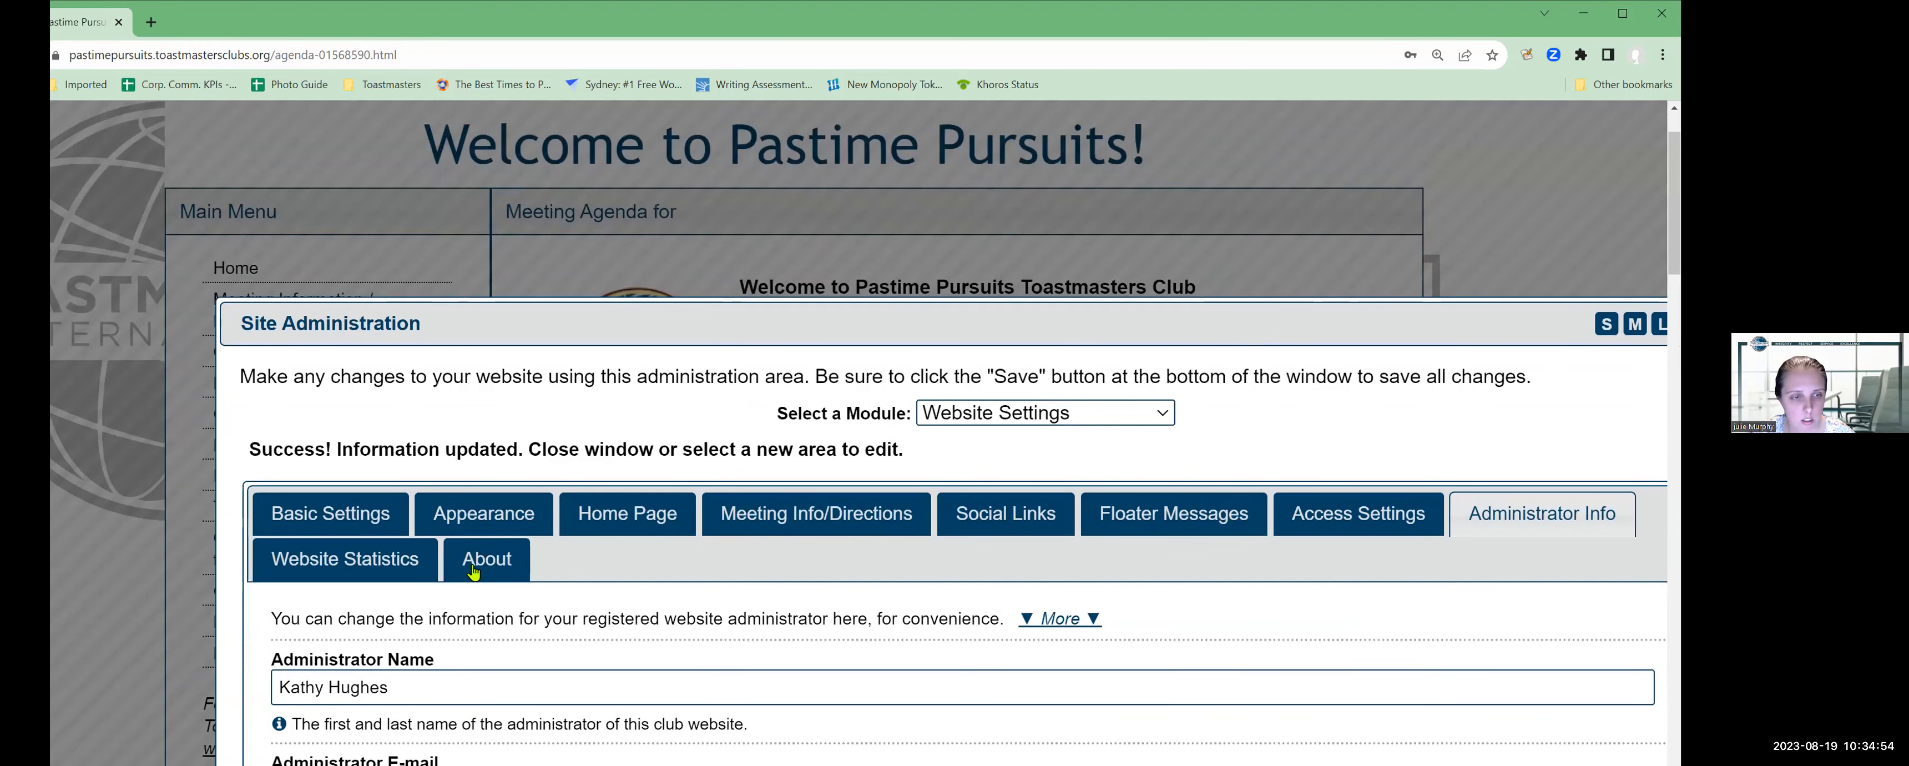
pyautogui.click(493, 557)
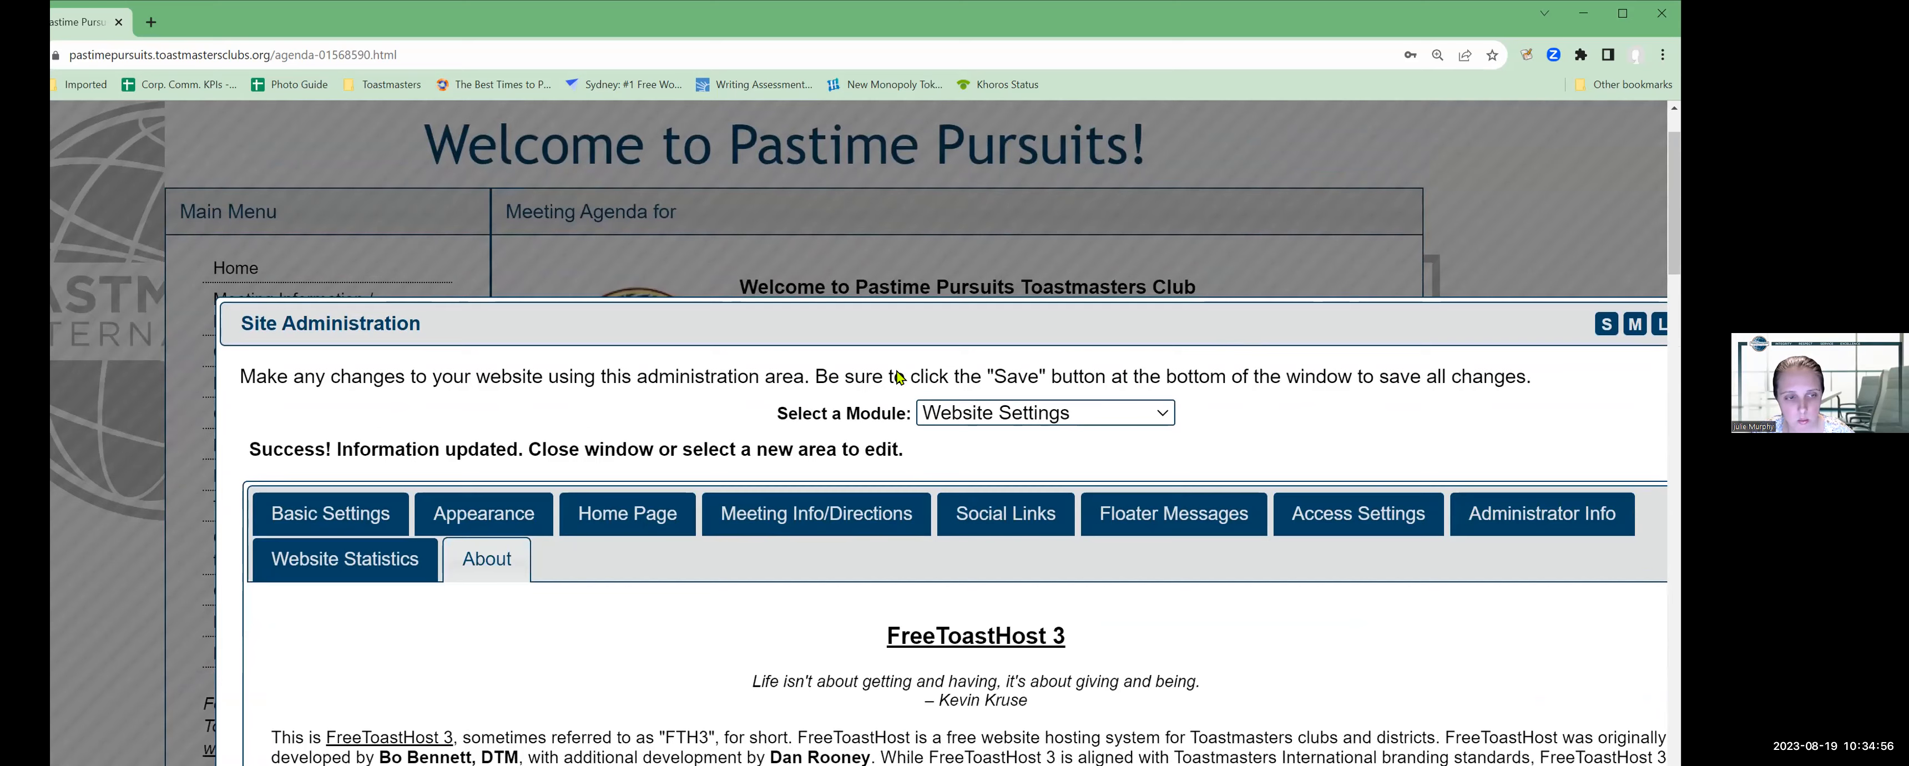
pyautogui.scroll(-3, 896, 374)
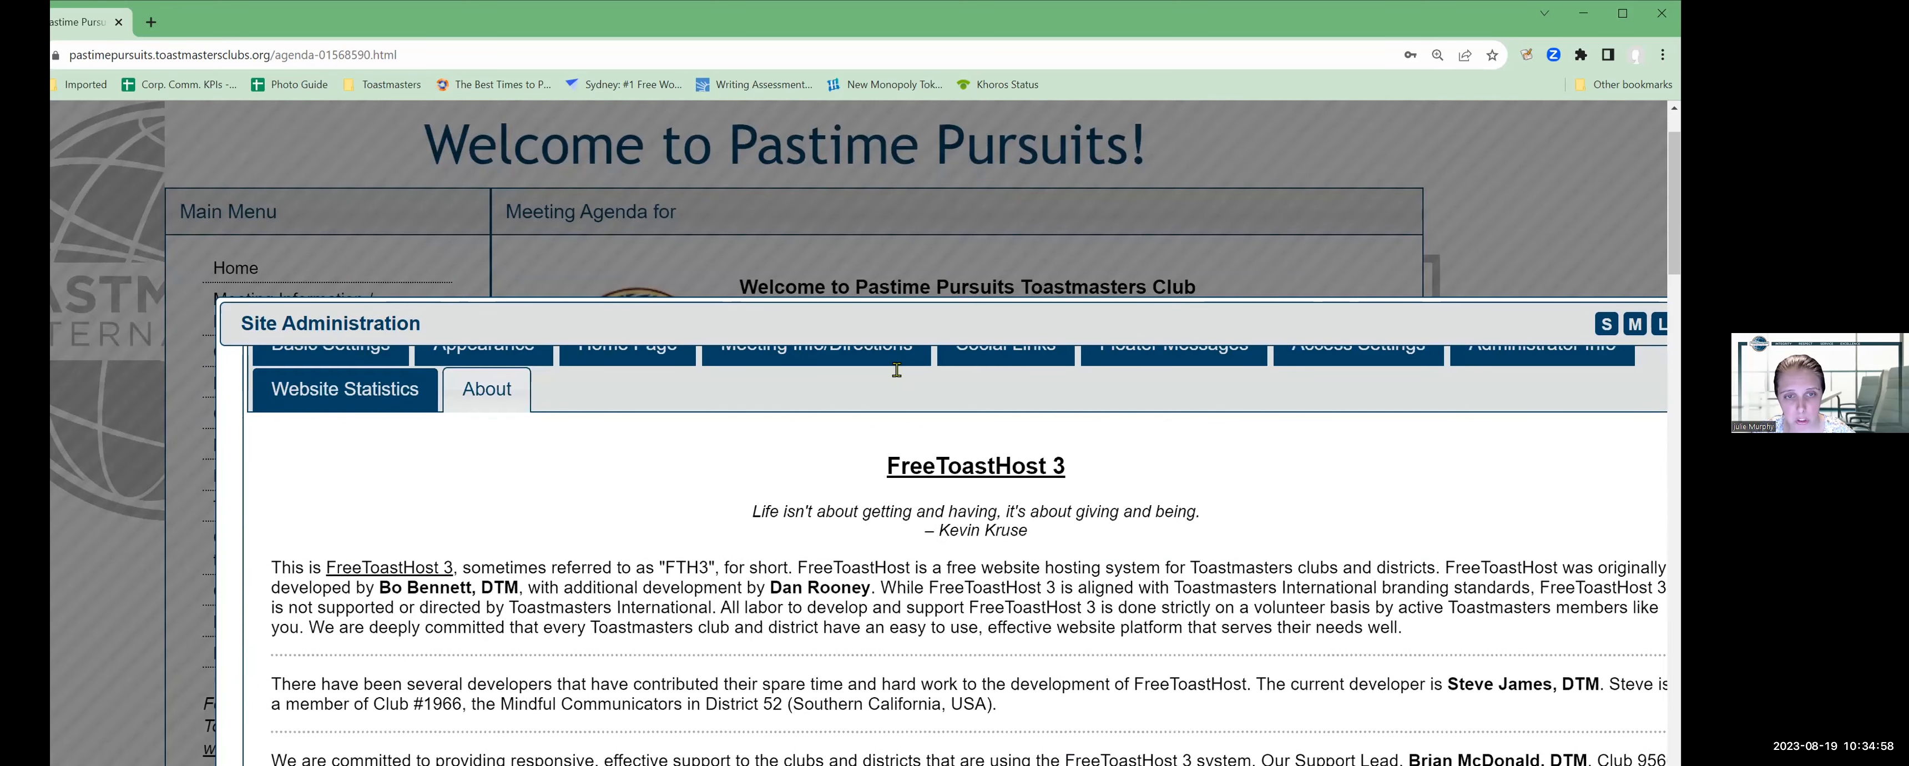
pyautogui.scroll(4, 897, 370)
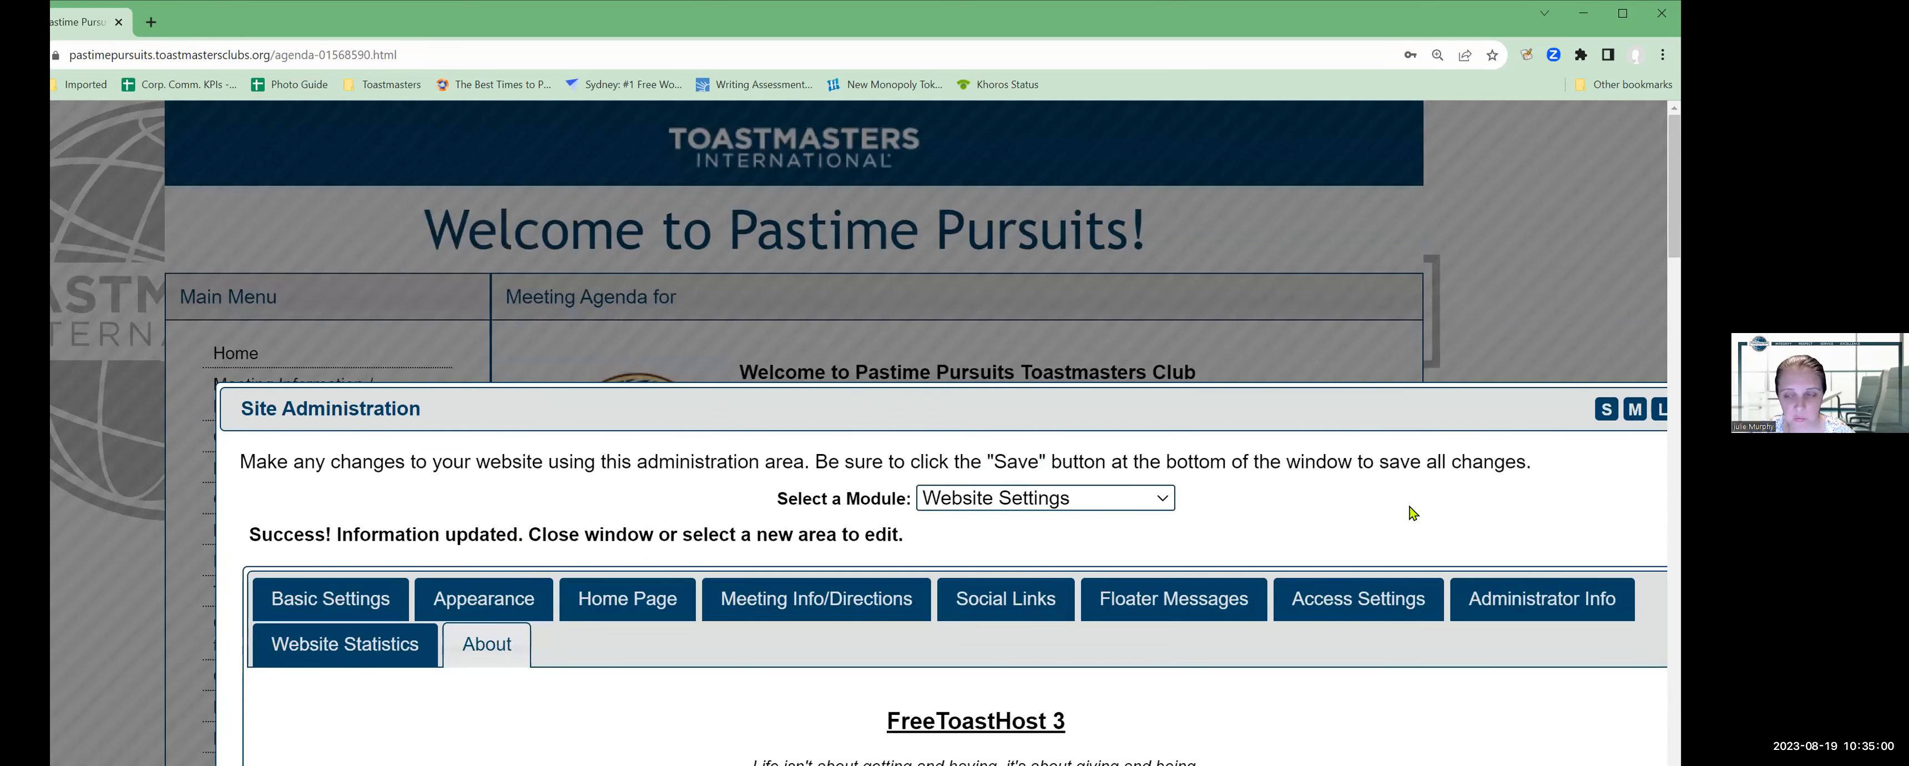